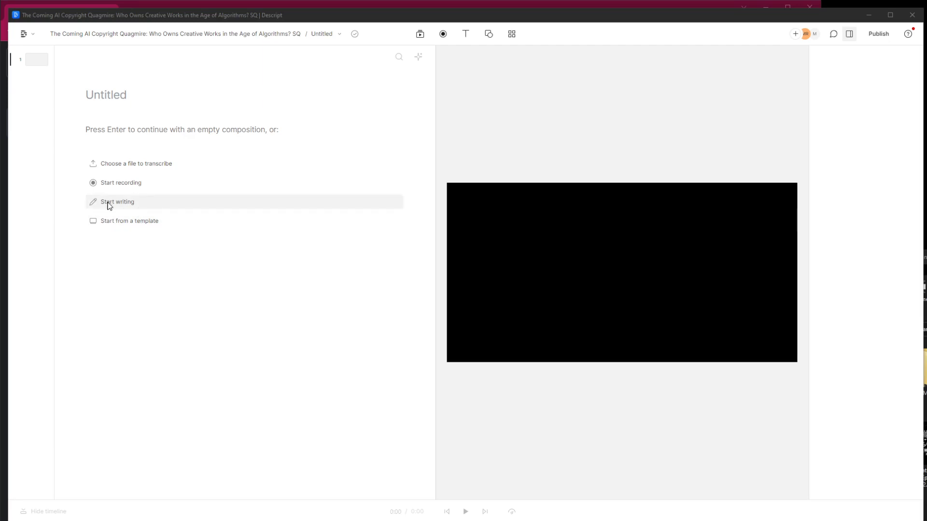
# Step: Start writing a new composition and title it "The Coming AI Copyright Quagmire: Who Owns Creative Works in the Age of Algorithms?"
pyautogui.click(128, 204)
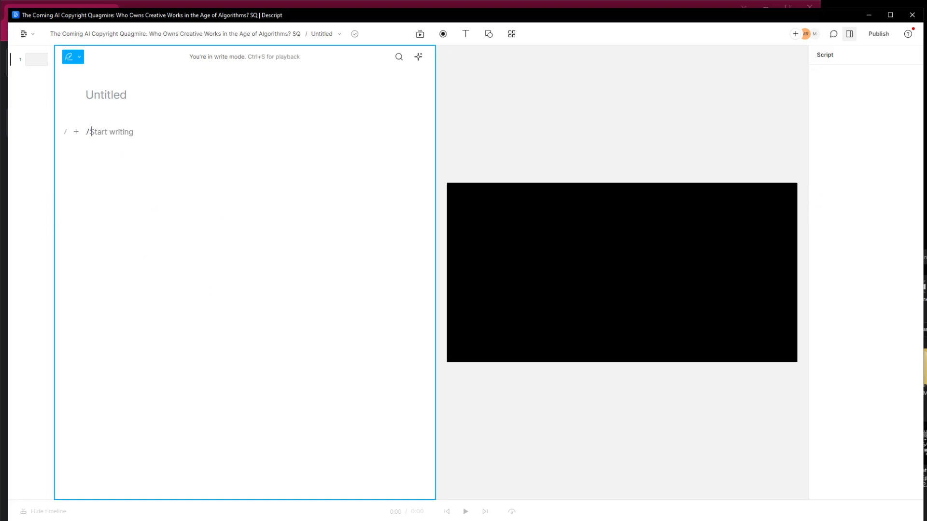
pyautogui.hotkey('alt', 'Tab')
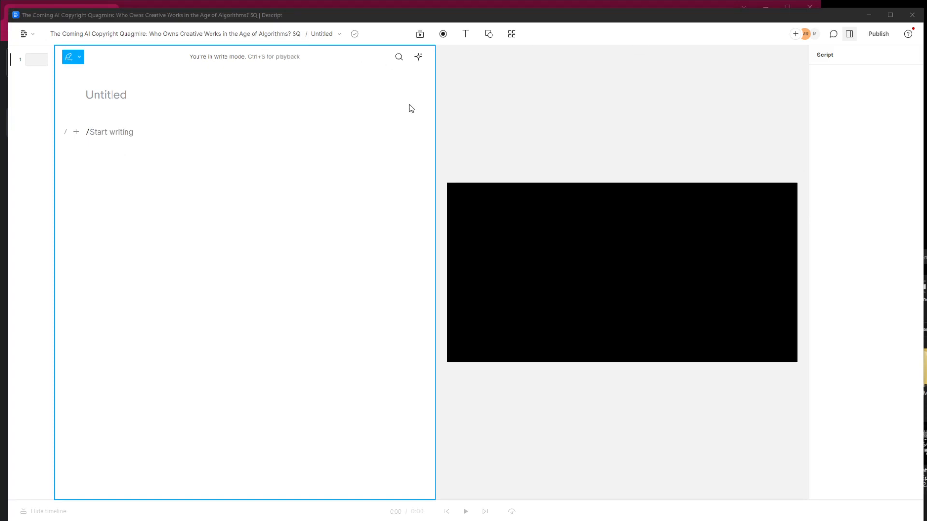
pyautogui.click(108, 92)
pyautogui.write('The Coming AI Copyright Quagmire: Who Owns Creative Works in the Age of Algorithms?')
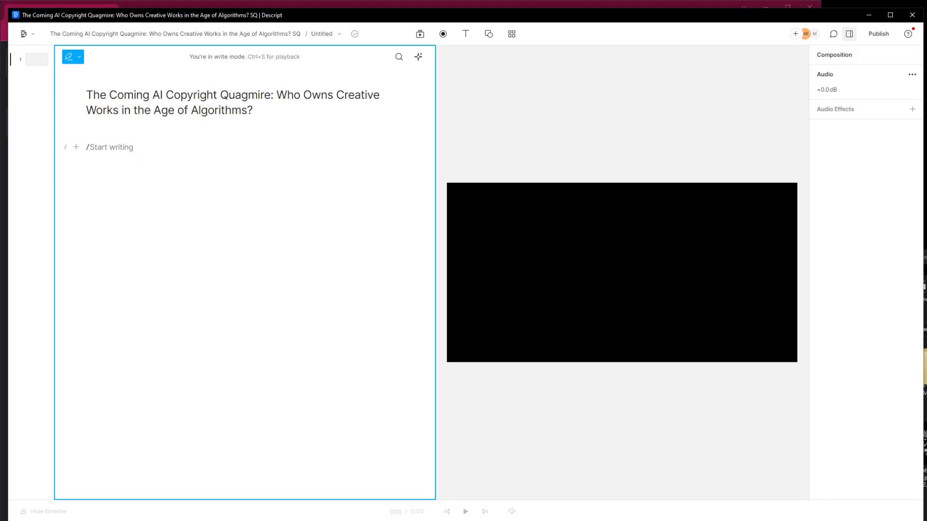
# Step: Copy the full article text from the other window, paste it into the composition as the script, and look it over
pyautogui.hotkey('alt', 'Tab')
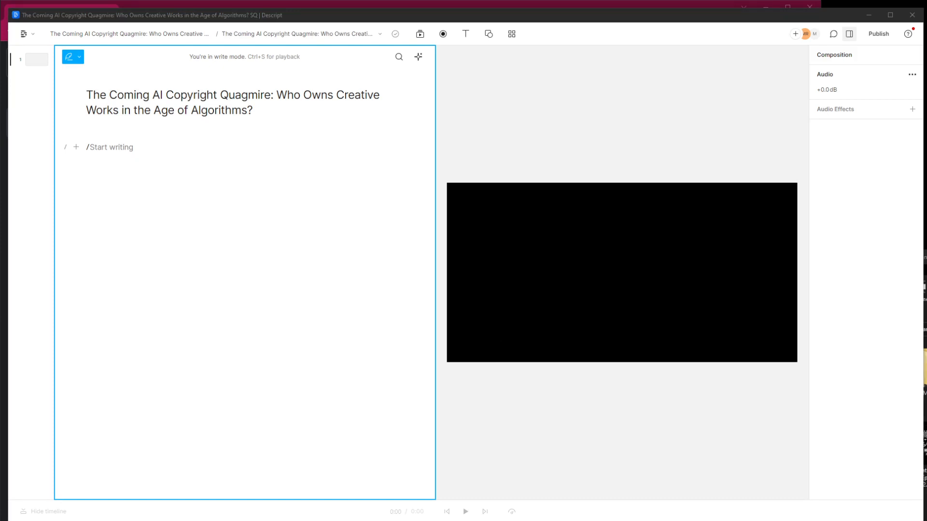
pyautogui.click(93, 147)
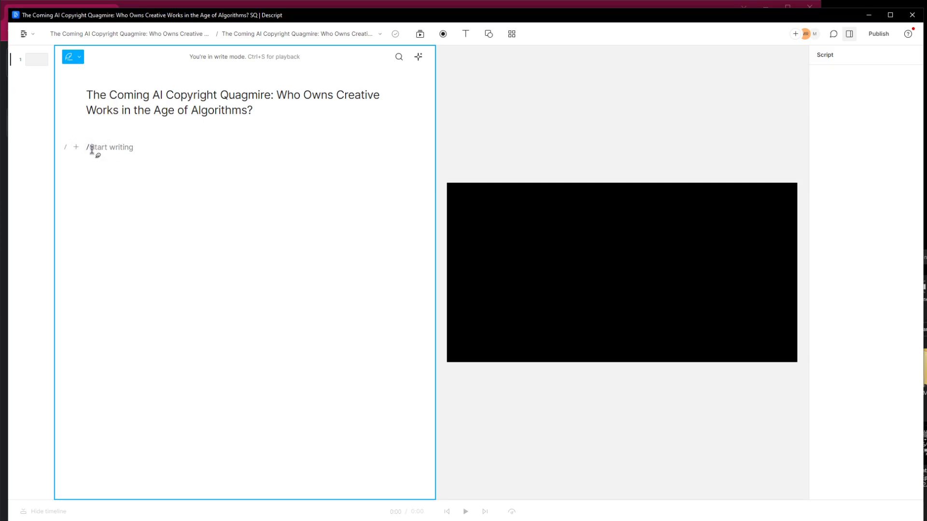
pyautogui.hotkey('ctrl', 'v')
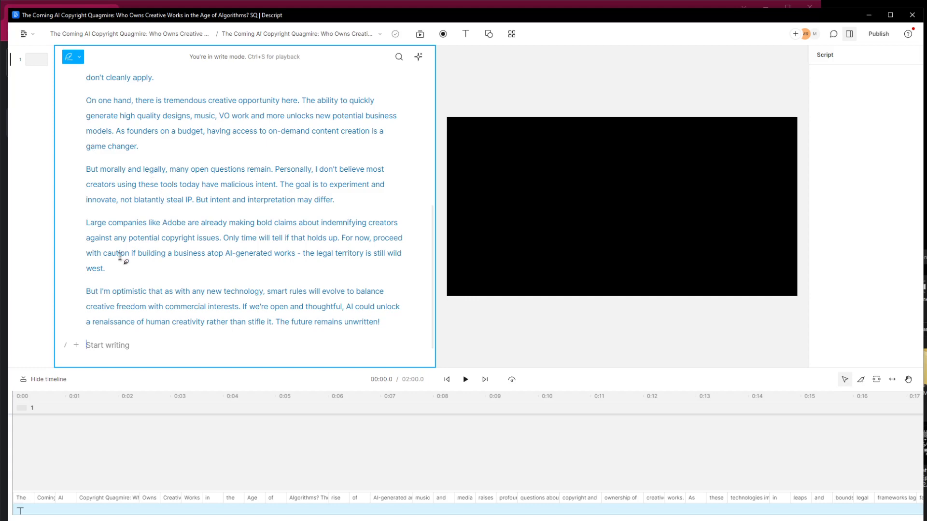
pyautogui.scroll(5, 106, 198)
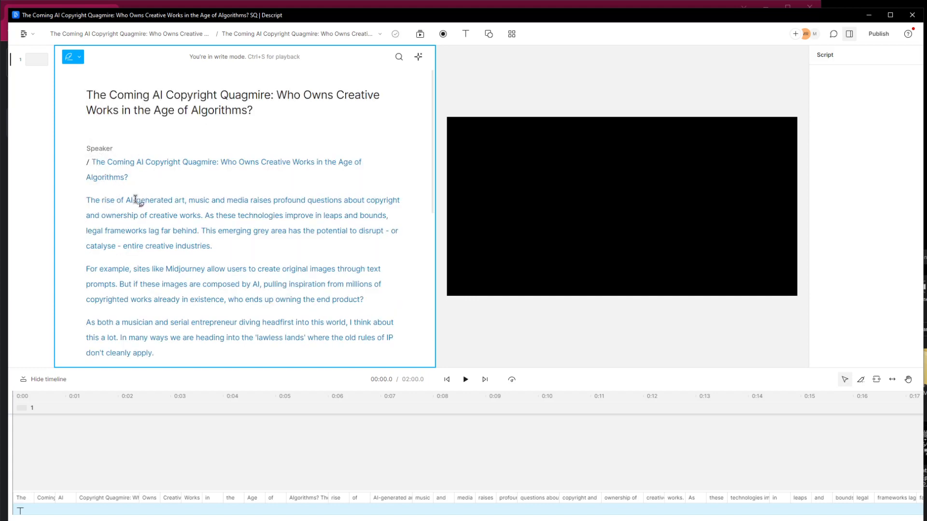
pyautogui.scroll(-10, 151, 190)
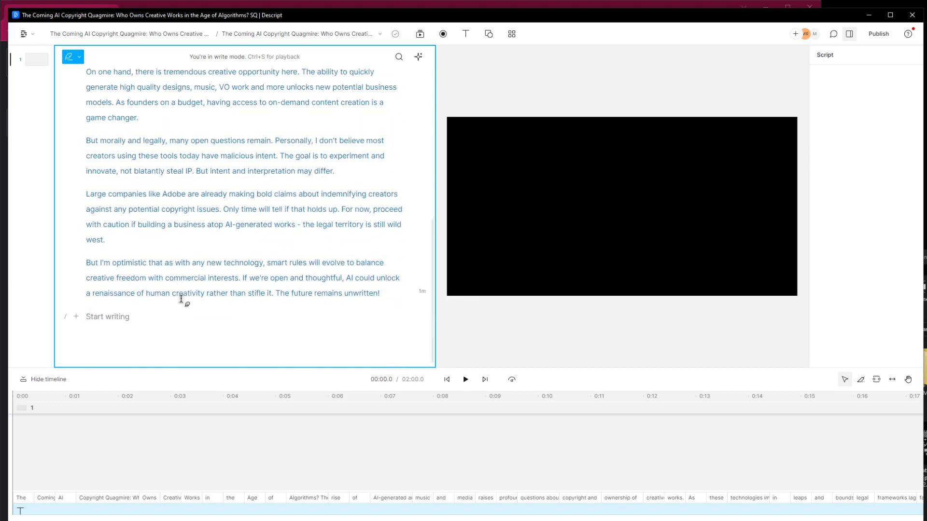
pyautogui.scroll(10, 182, 299)
pyautogui.scroll(2, 190, 269)
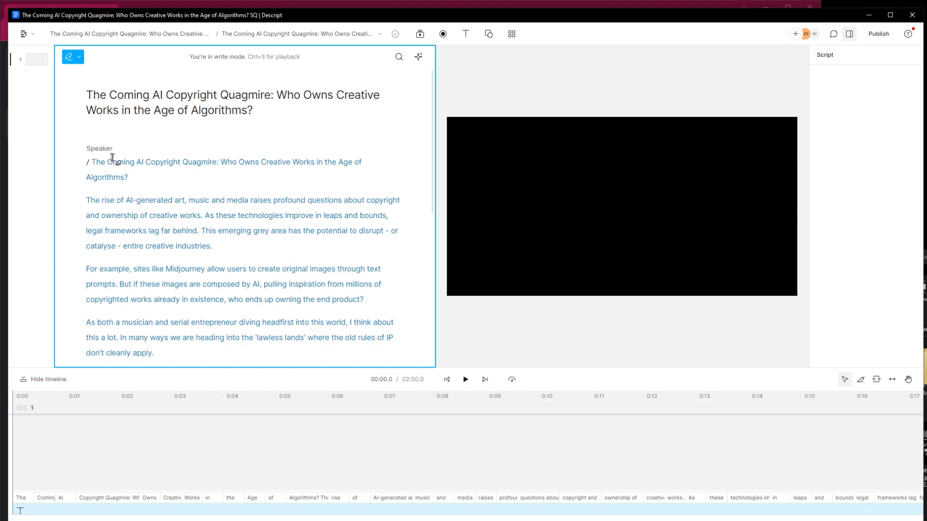
# Step: Assign the custom AI voice that offers Advertising and Super excited styles as the script's speaker, and play the opening
pyautogui.click(101, 151)
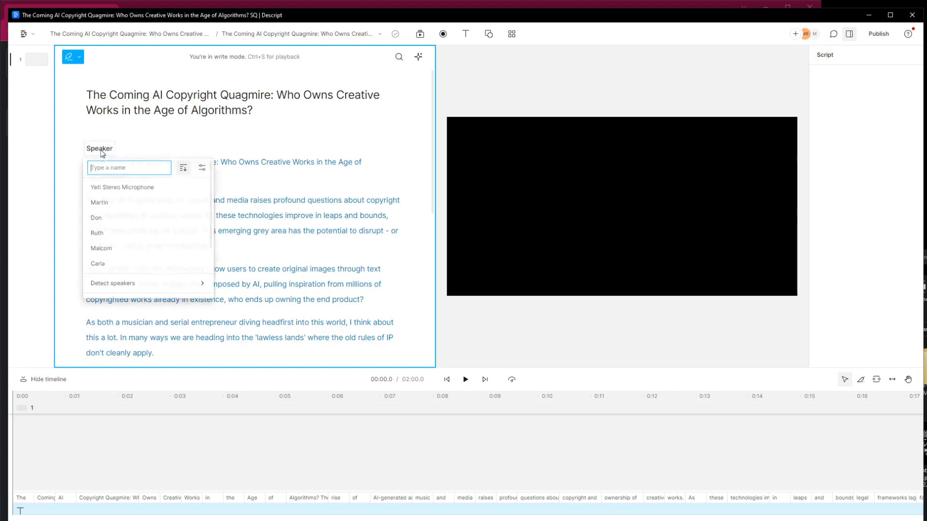
pyautogui.moveTo(140, 207)
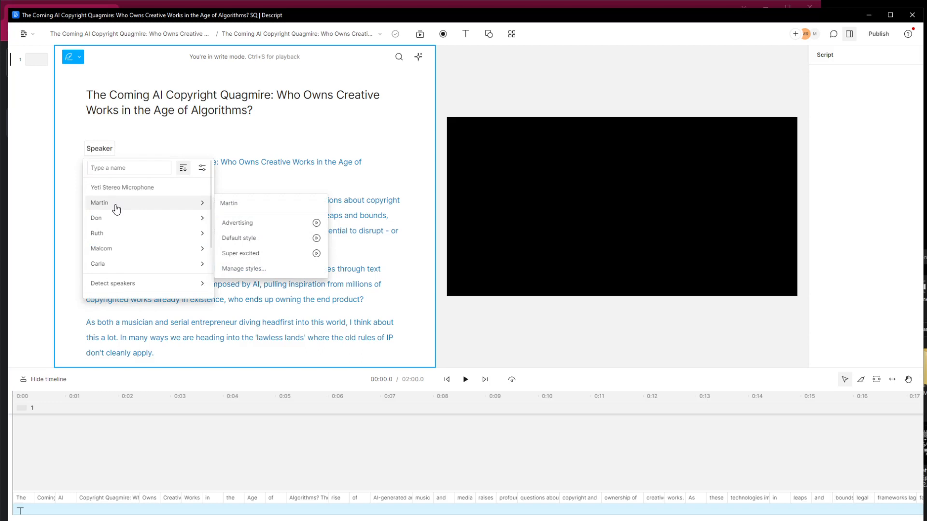
pyautogui.click(116, 208)
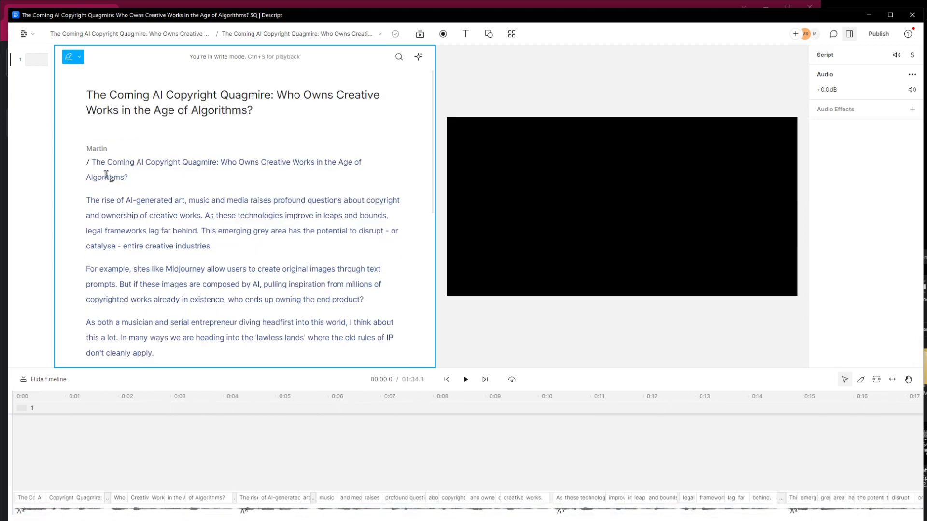
pyautogui.click(94, 160)
pyautogui.click(466, 381)
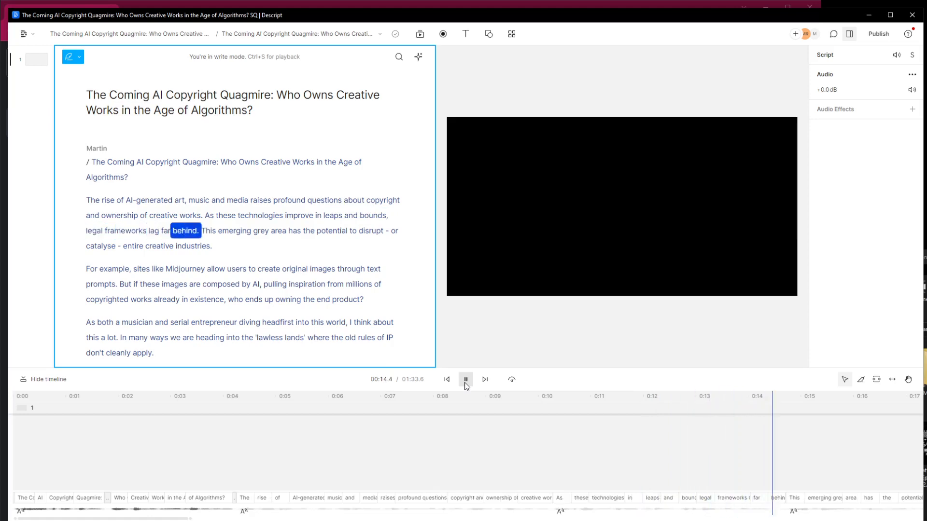
pyautogui.click(465, 381)
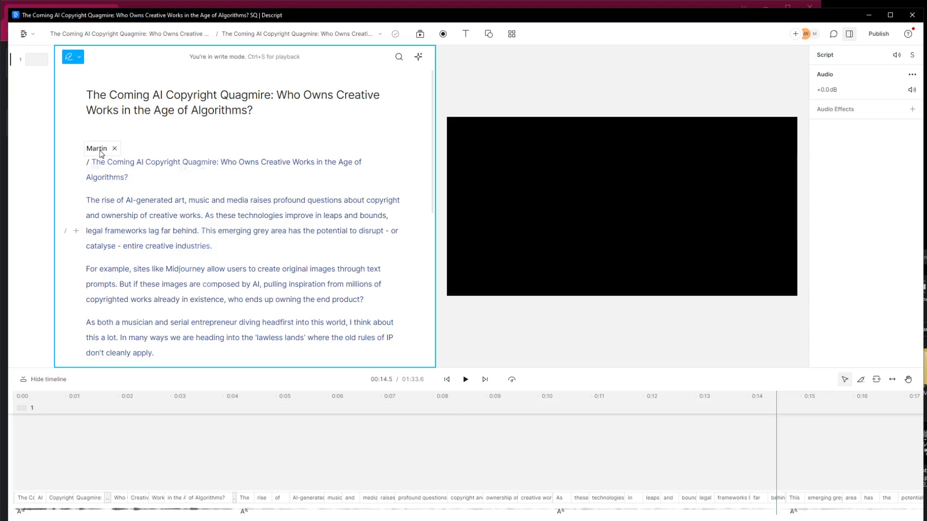
# Step: Switch the speaker's custom voice to the Super excited style and play the script from the start
pyautogui.click(99, 151)
pyautogui.moveTo(186, 191)
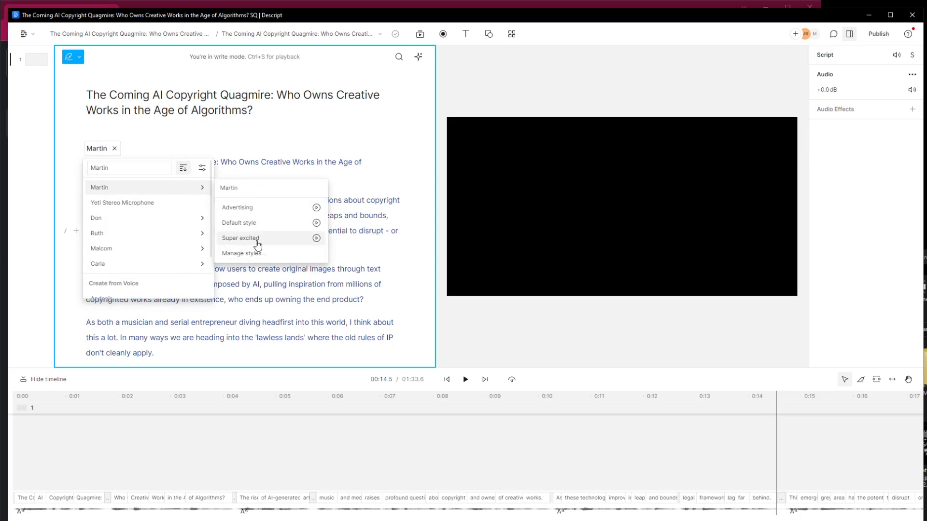
pyautogui.click(258, 245)
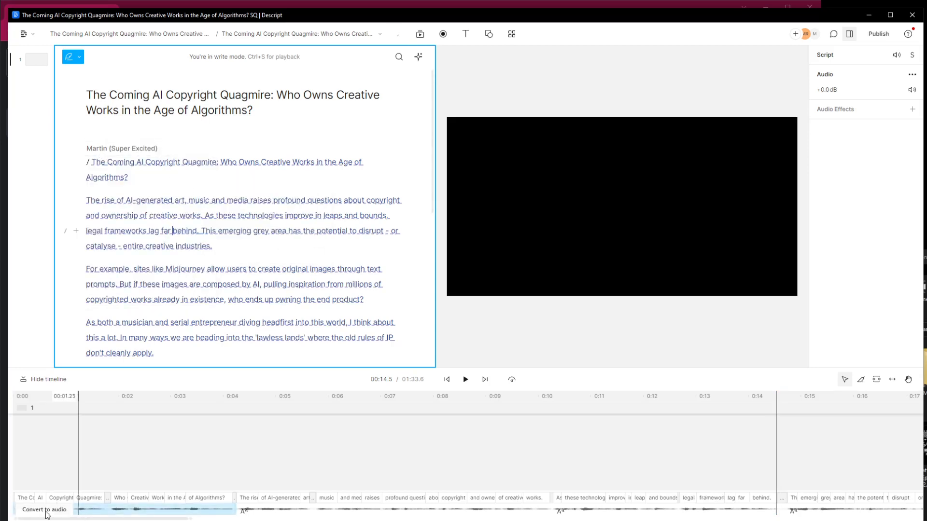
pyautogui.click(47, 510)
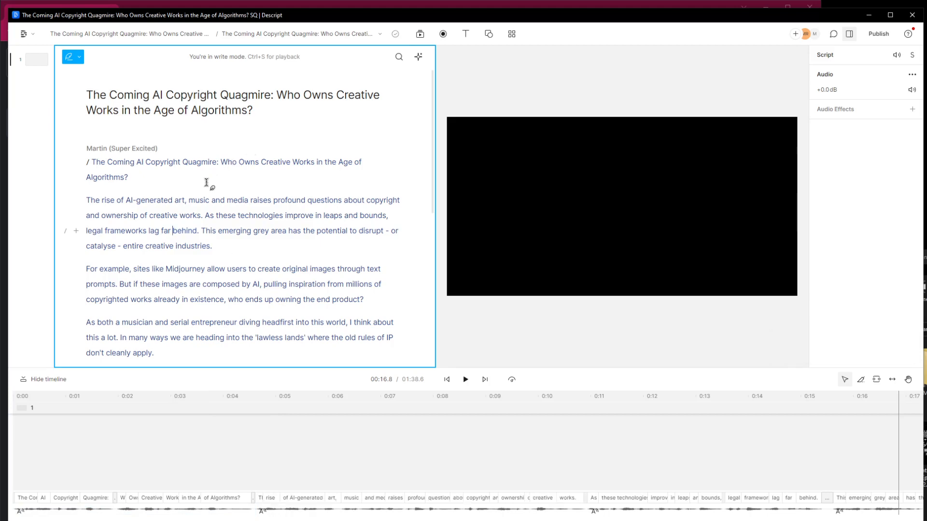
pyautogui.click(93, 162)
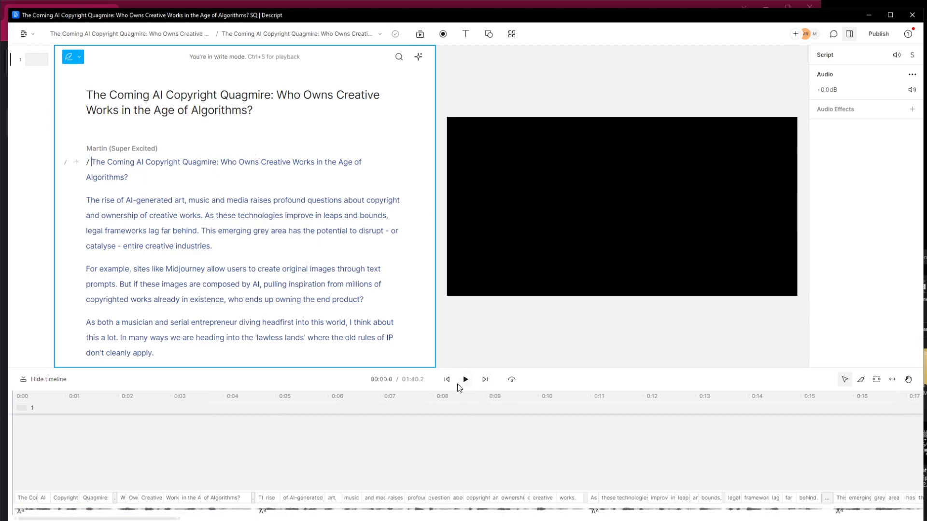
pyautogui.click(465, 380)
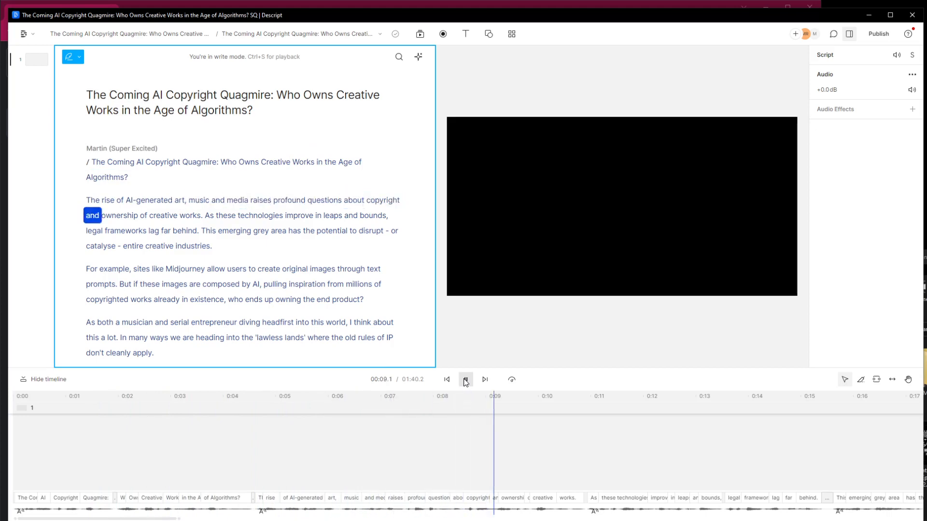
pyautogui.click(466, 379)
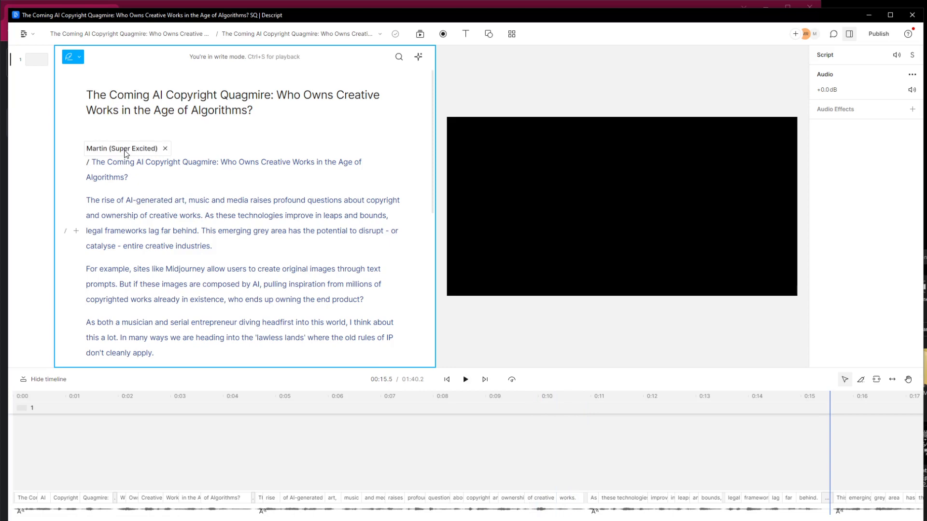
# Step: Listen to the stock voice samples for Malcom, Ruth, Carla, Emily and Nancy
pyautogui.click(152, 152)
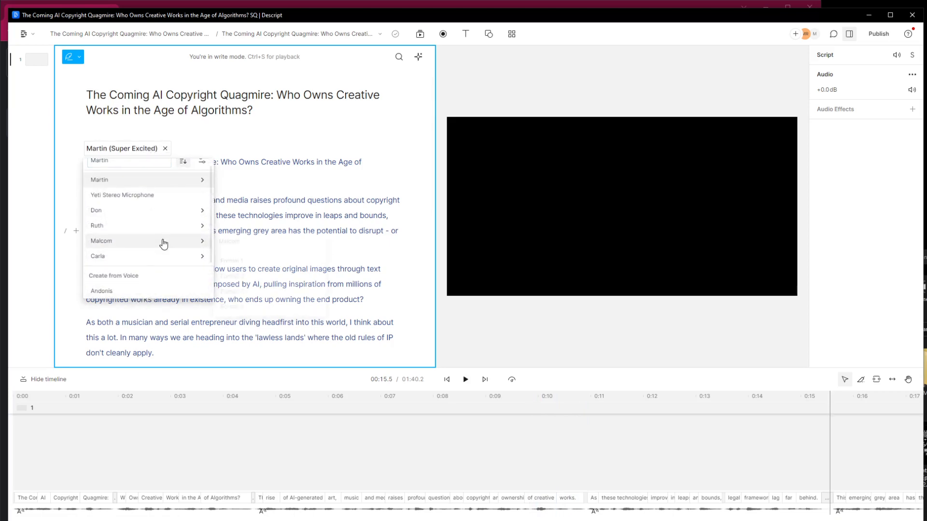
pyautogui.scroll(-1, 155, 273)
pyautogui.scroll(-1, 155, 273)
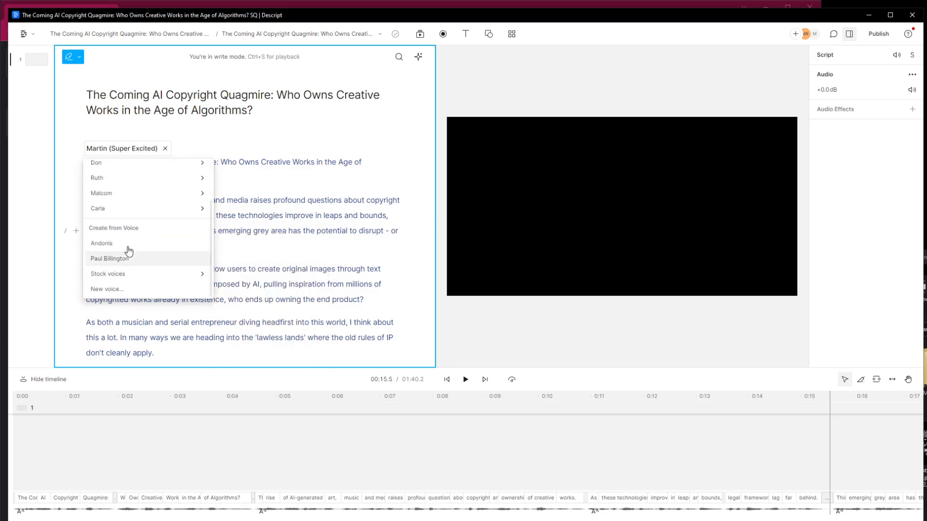
pyautogui.moveTo(121, 274)
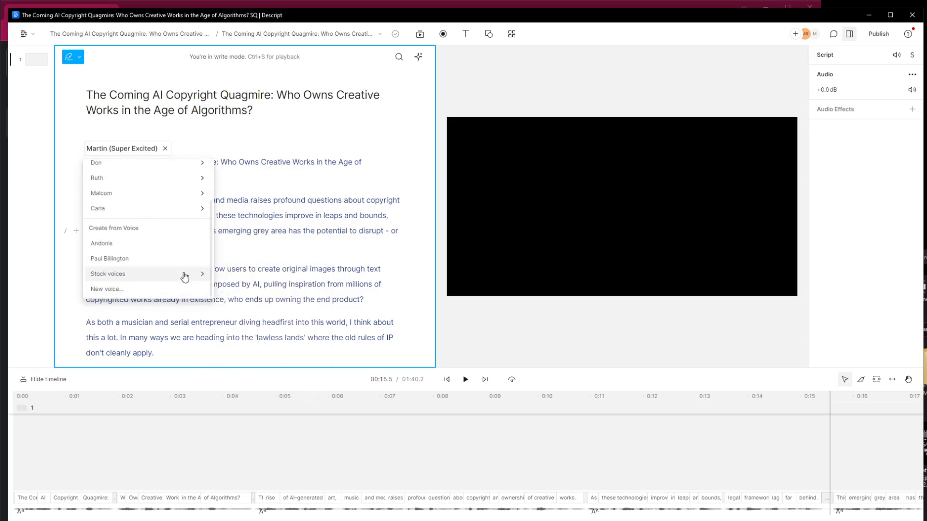
pyautogui.moveTo(184, 276)
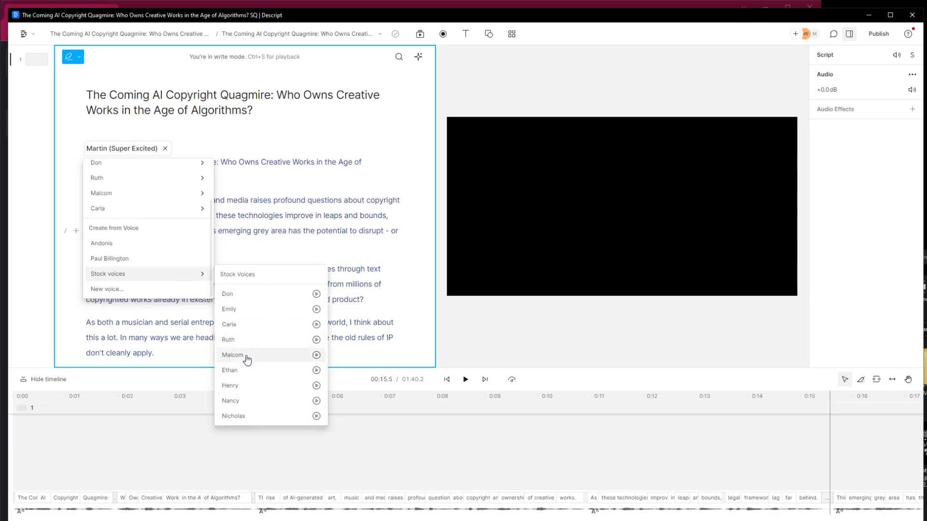
pyautogui.click(316, 359)
pyautogui.click(317, 341)
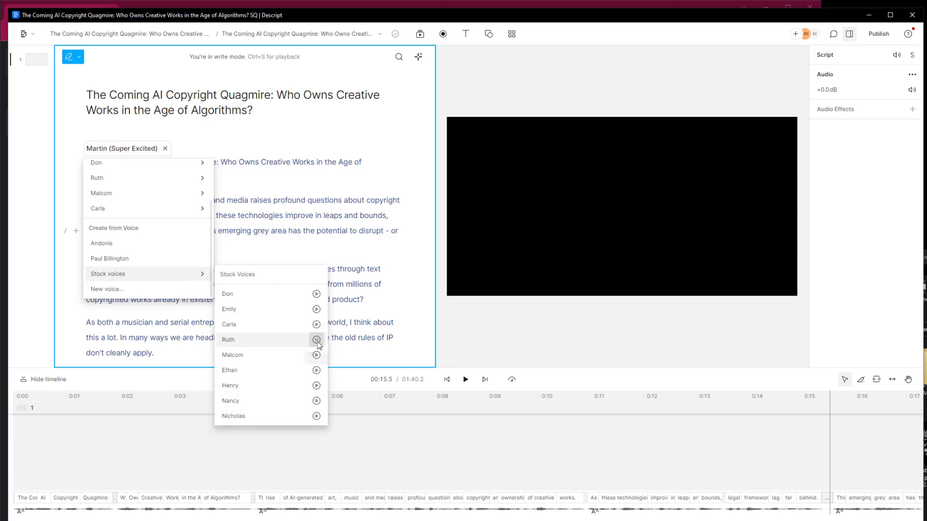
pyautogui.click(317, 324)
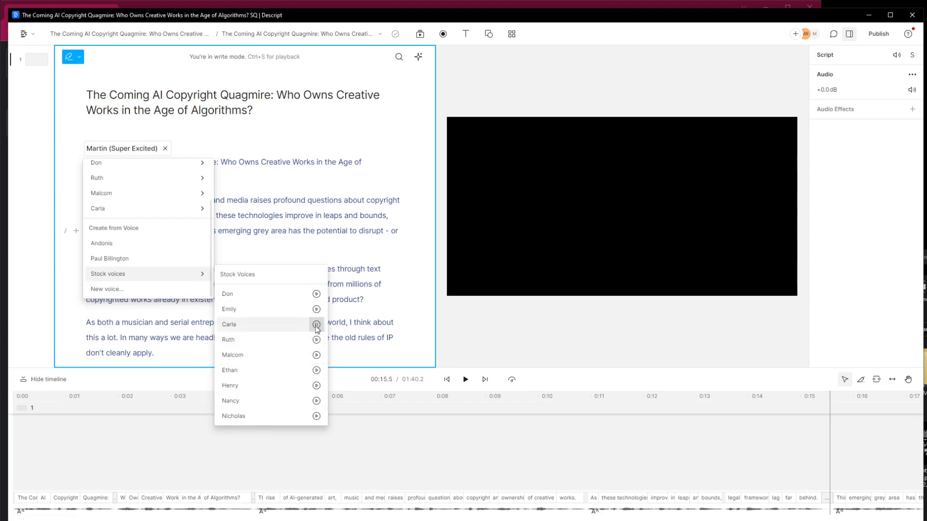
pyautogui.click(316, 309)
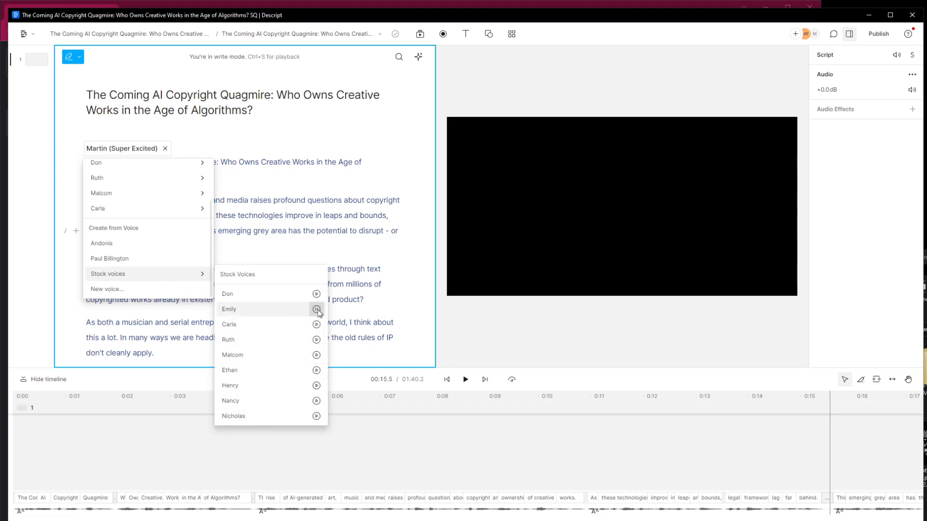
pyautogui.click(317, 402)
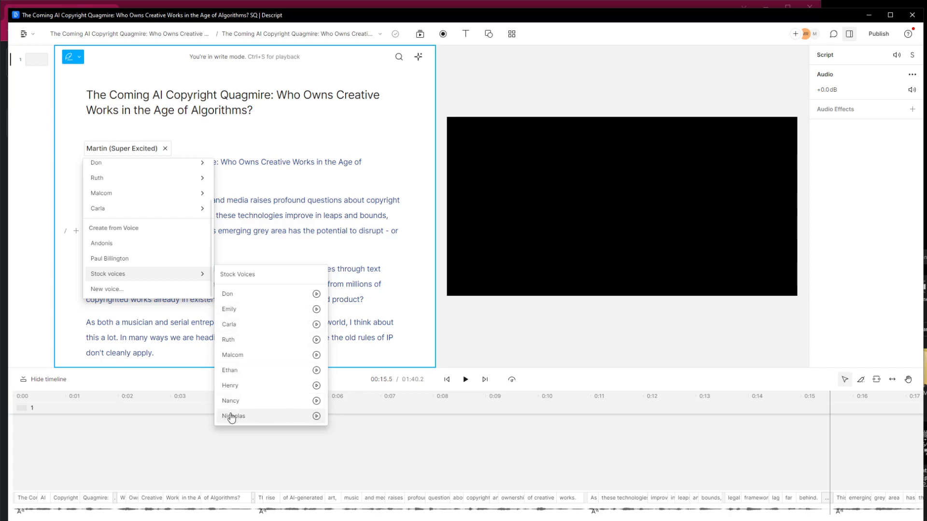
# Step: Assign the stock voice Nancy as the script's speaker and play the narration from the start
pyautogui.click(258, 402)
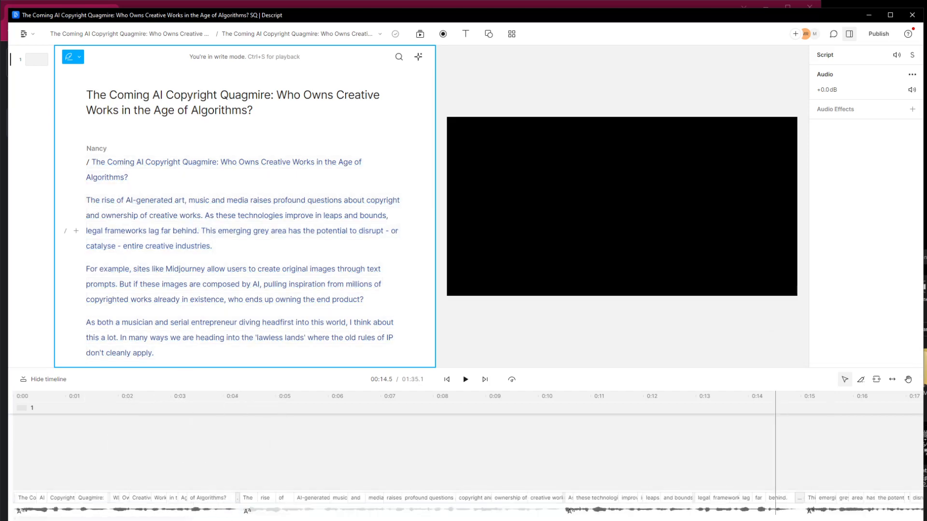
pyautogui.click(94, 162)
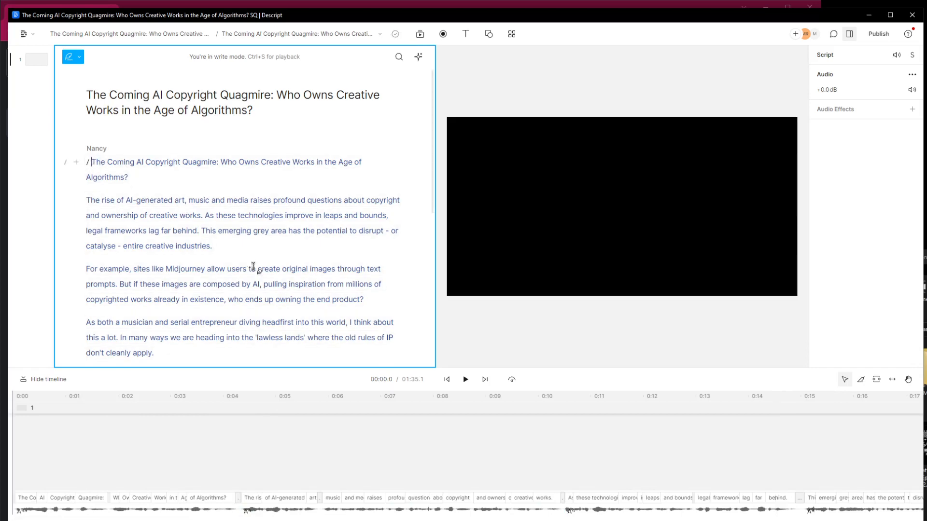
pyautogui.click(465, 379)
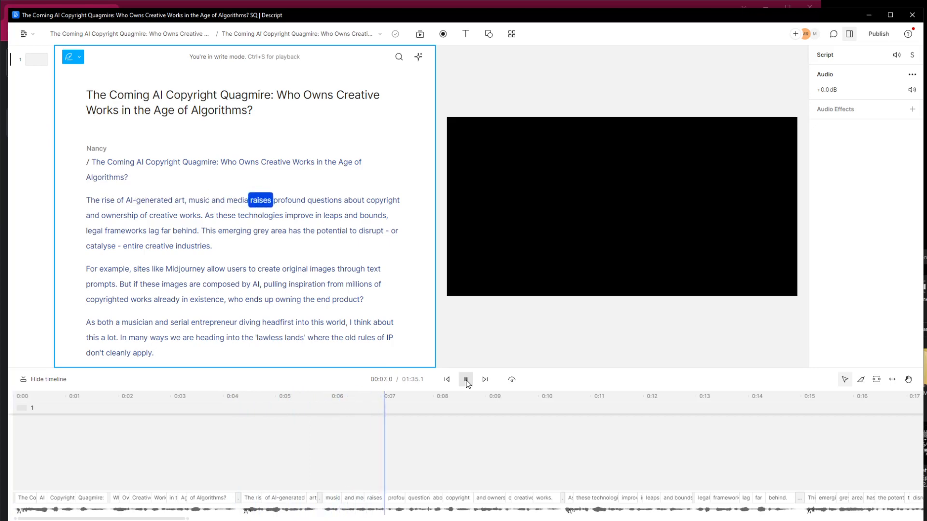
pyautogui.click(467, 381)
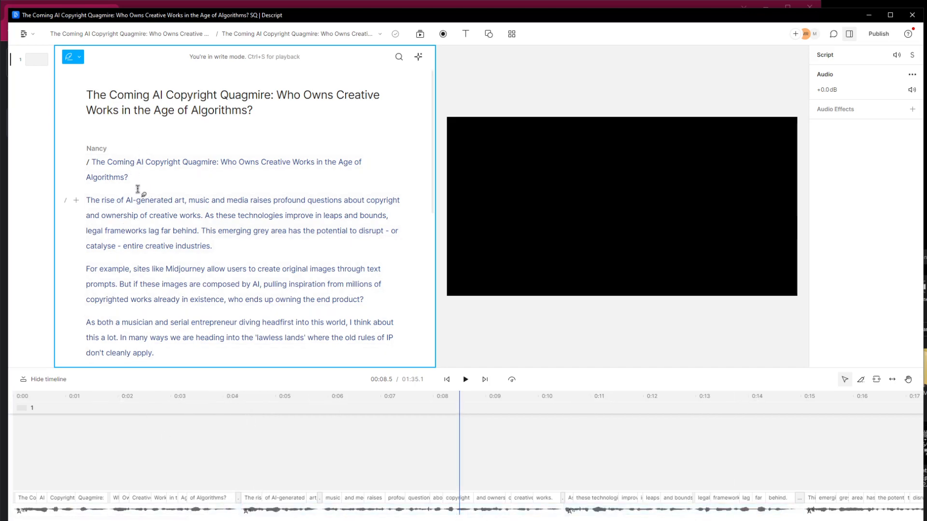
# Step: Delete the duplicate title line at the start of the script body and play the narration's opening
pyautogui.moveTo(128, 178); pyautogui.dragTo(93, 162)
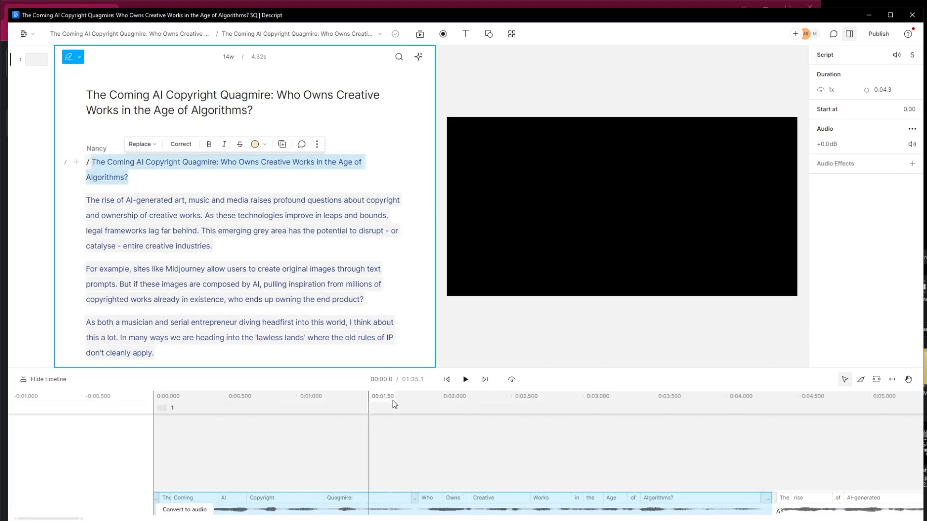
pyautogui.press('BackSpace')
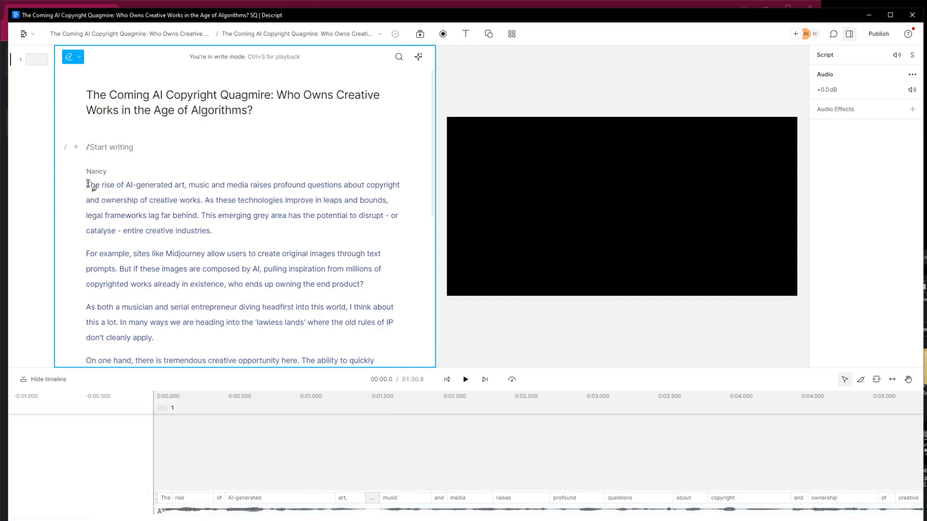
pyautogui.click(464, 380)
pyautogui.click(464, 383)
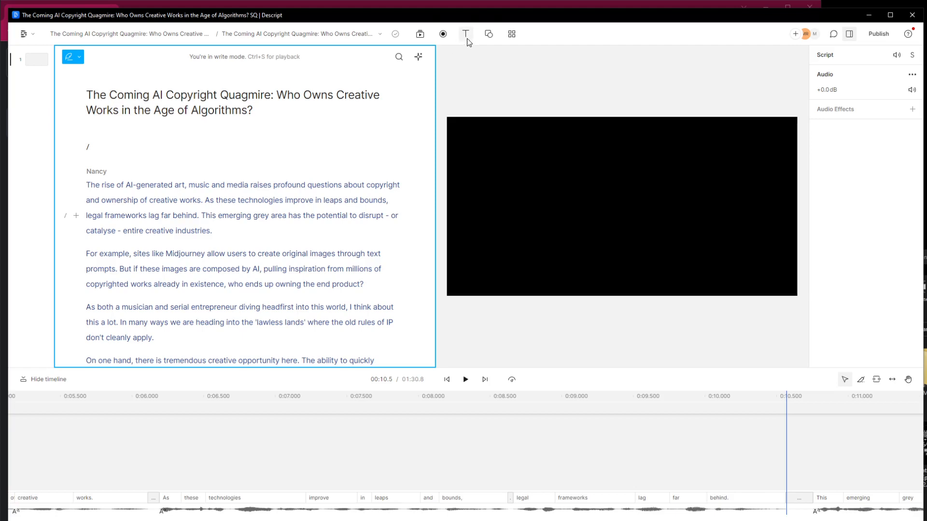
# Step: Add a Captions layer from the start of the script and play the opening of the captioned narration
pyautogui.click(87, 151)
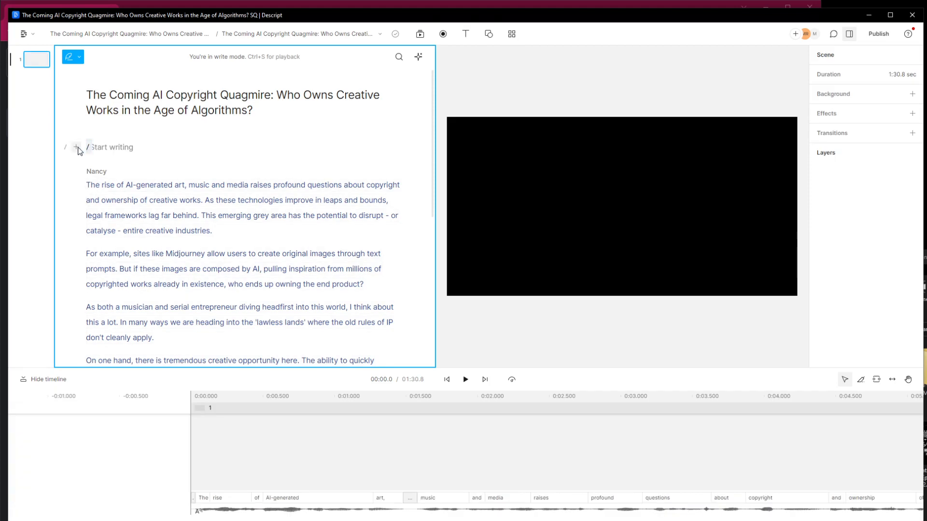
pyautogui.write('/')
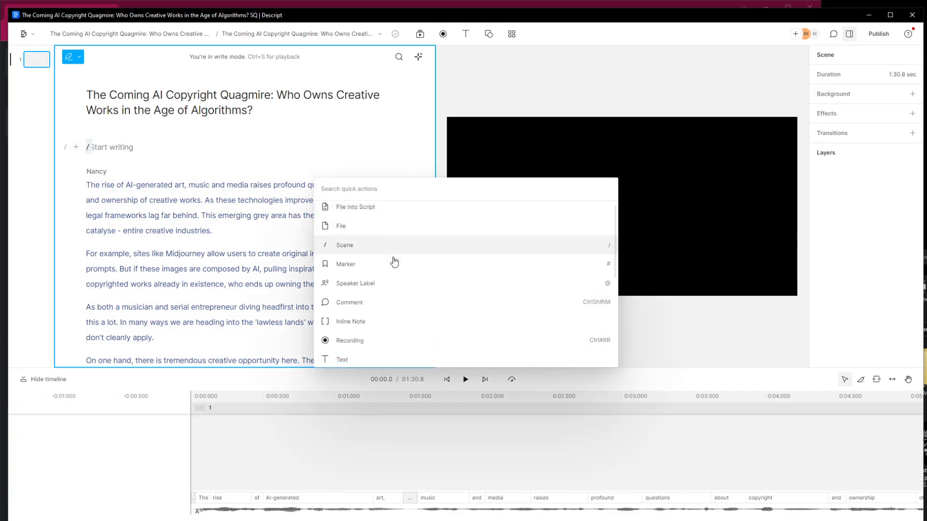
pyautogui.scroll(-10, 393, 290)
pyautogui.scroll(10, 393, 317)
pyautogui.scroll(-10, 395, 304)
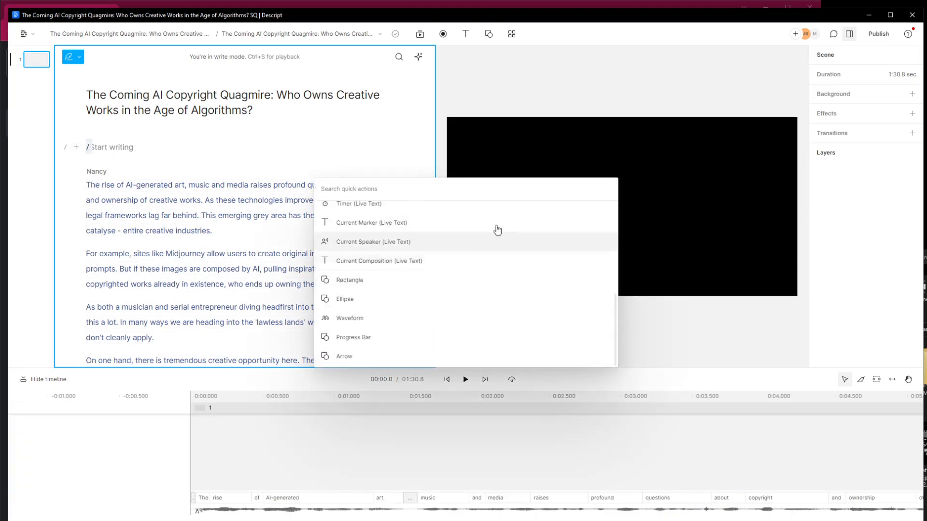
pyautogui.scroll(10, 442, 307)
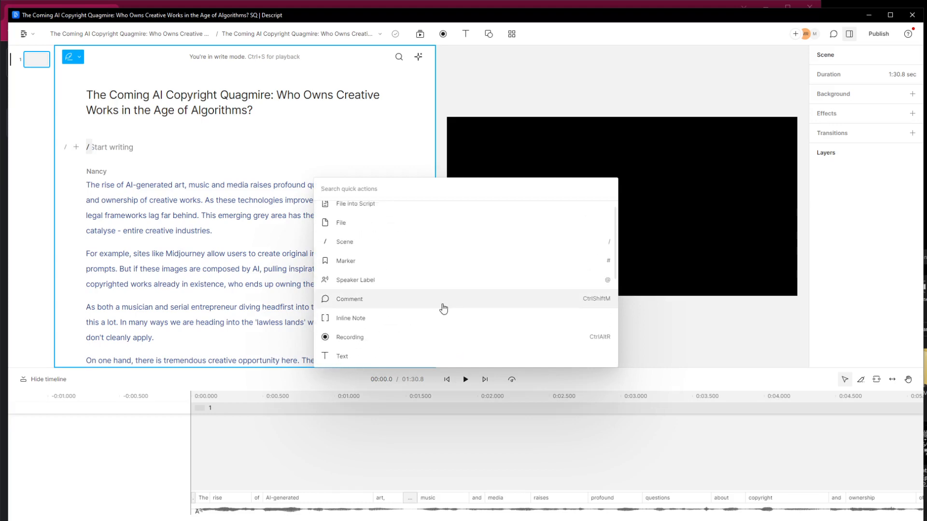
pyautogui.scroll(1, 444, 308)
pyautogui.scroll(-5, 440, 304)
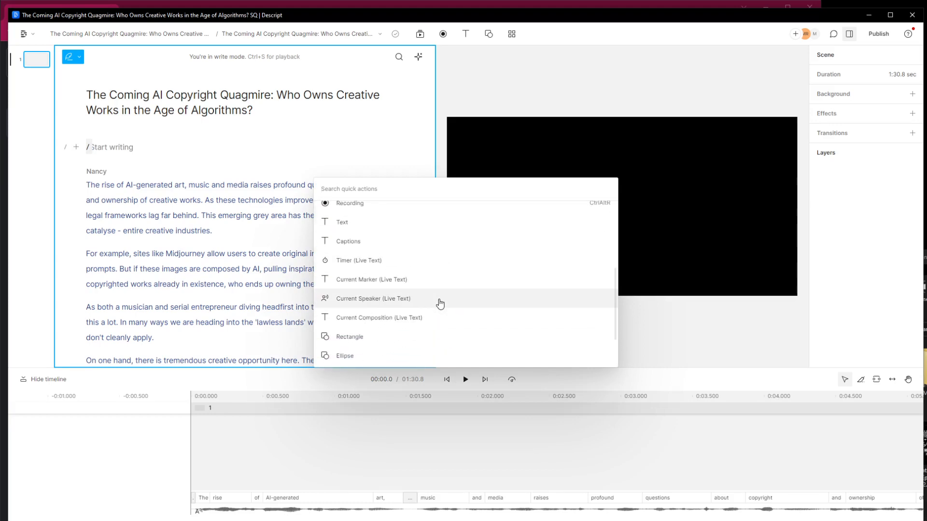
pyautogui.click(375, 247)
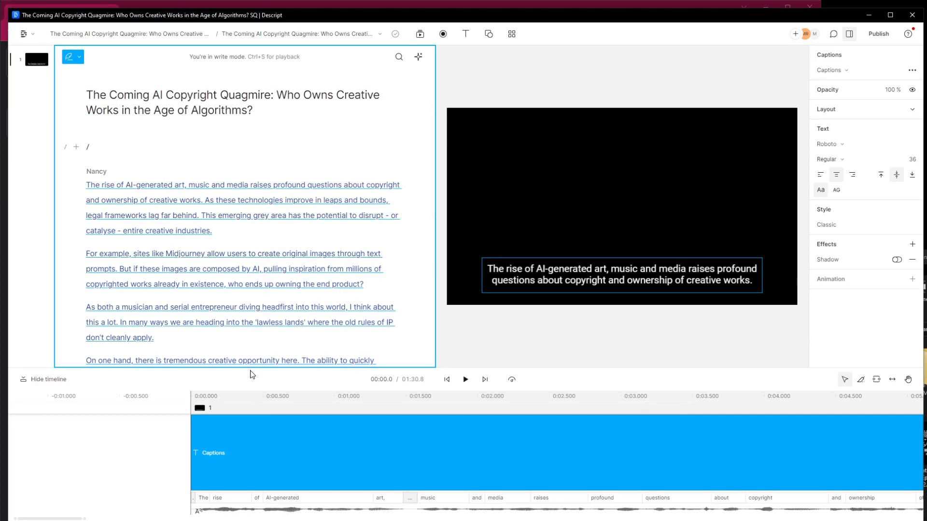
pyautogui.click(466, 380)
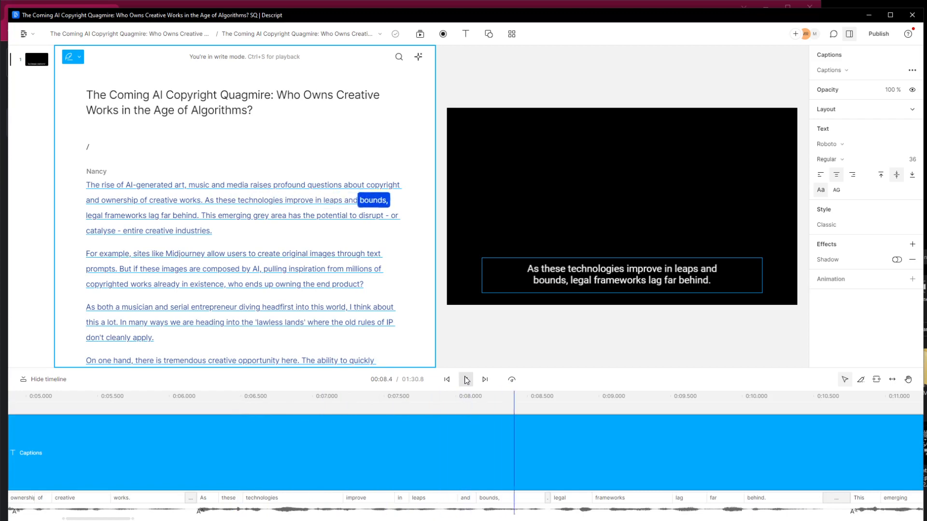
pyautogui.click(466, 380)
# Step: Change the captions' style from Classic to Karaoke and play the narration to preview the word highlighting
pyautogui.click(868, 73)
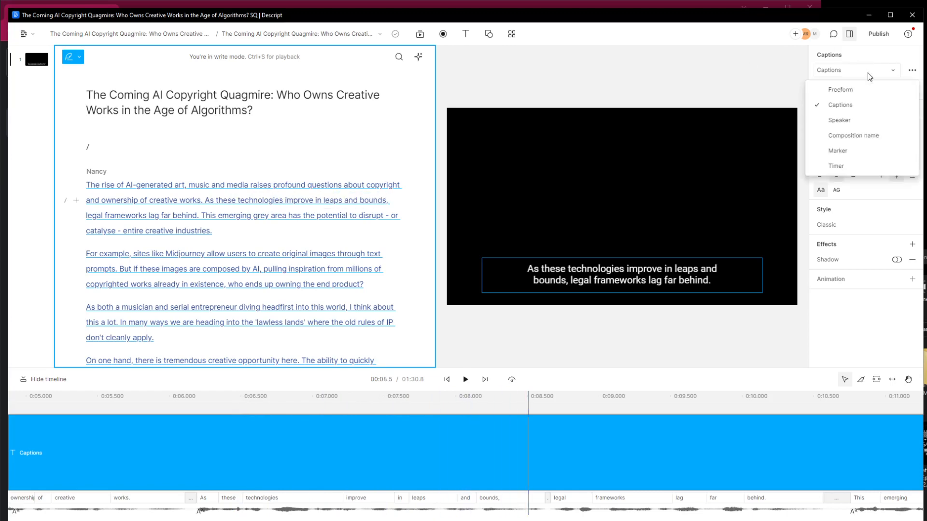
pyautogui.click(834, 108)
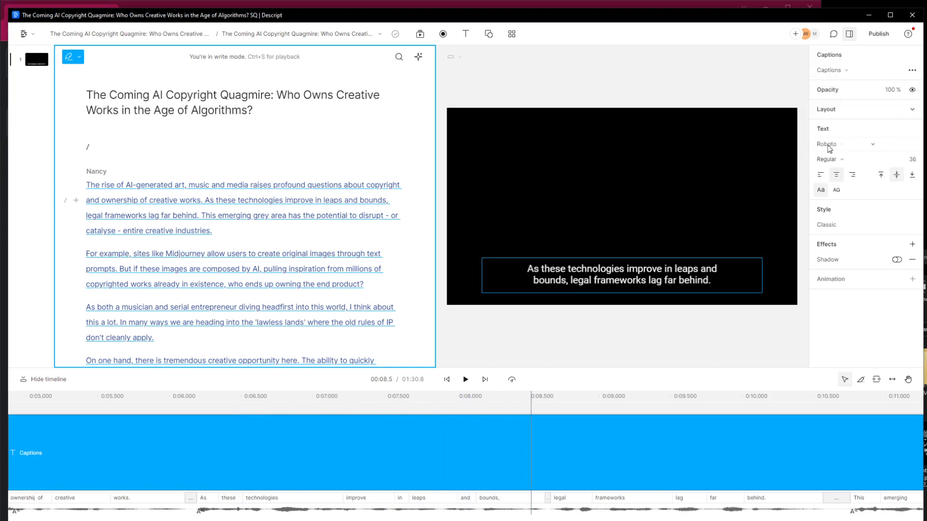
pyautogui.click(828, 226)
pyautogui.click(841, 263)
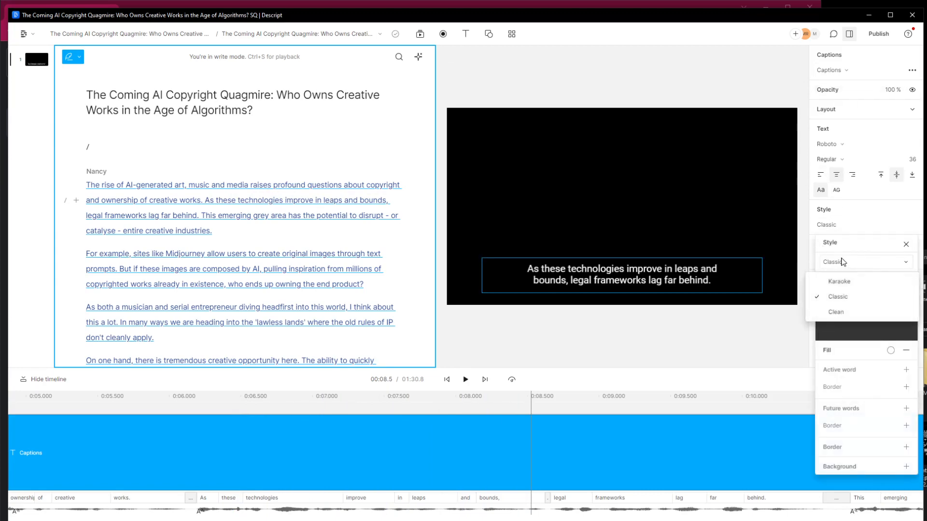
pyautogui.click(842, 283)
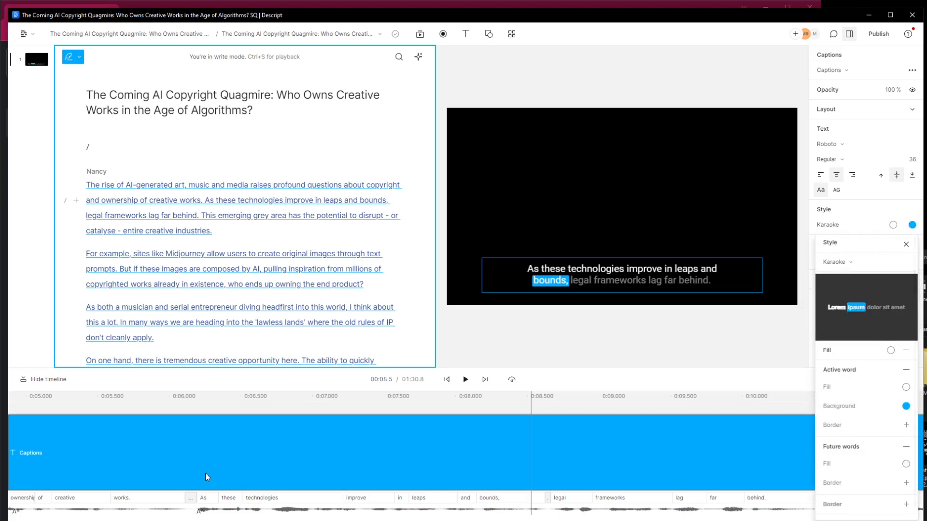
pyautogui.click(452, 387)
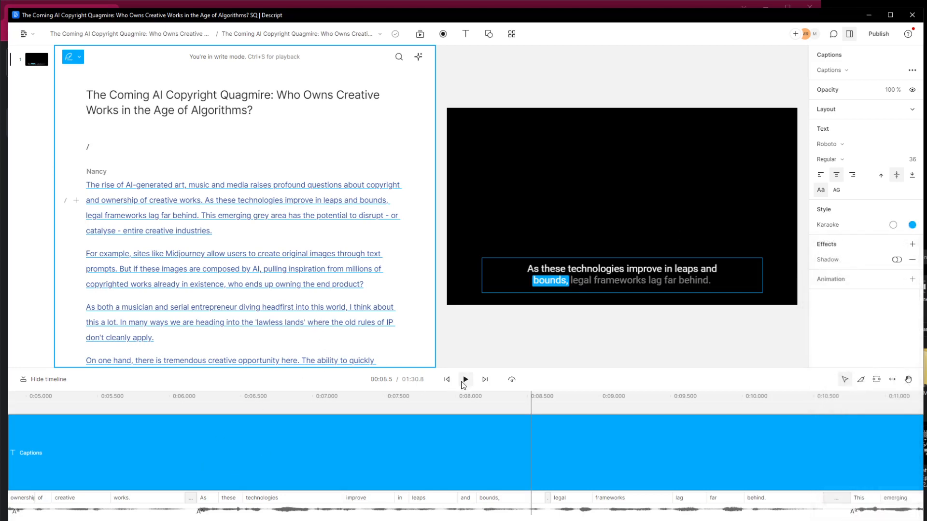
pyautogui.click(465, 380)
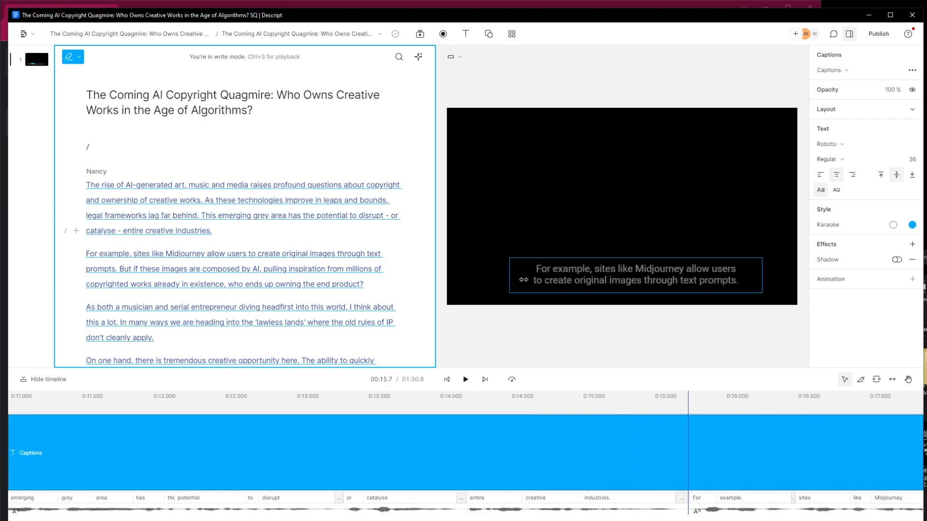
# Step: Narrow the caption box and centre it on the canvas, and set its text to Bebas Neue at size 120
pyautogui.moveTo(510, 275); pyautogui.dragTo(606, 281)
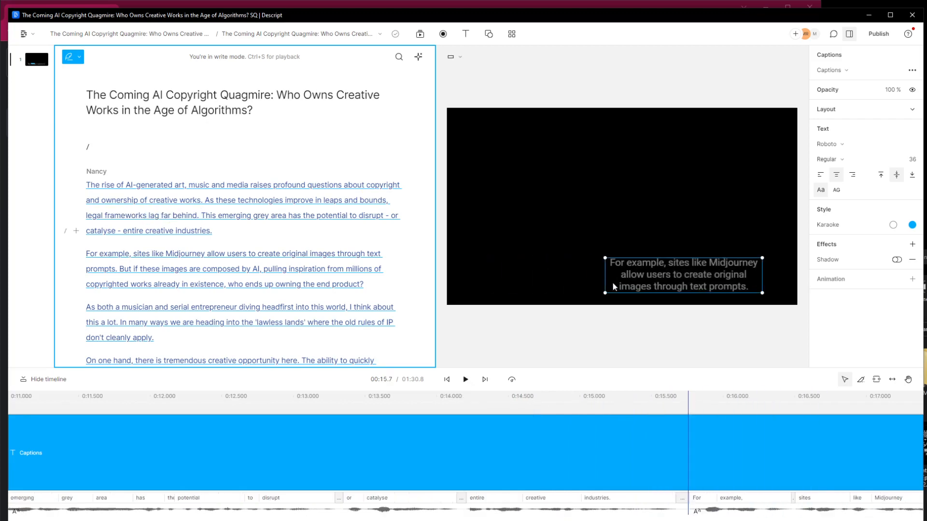
pyautogui.moveTo(679, 280); pyautogui.dragTo(620, 207)
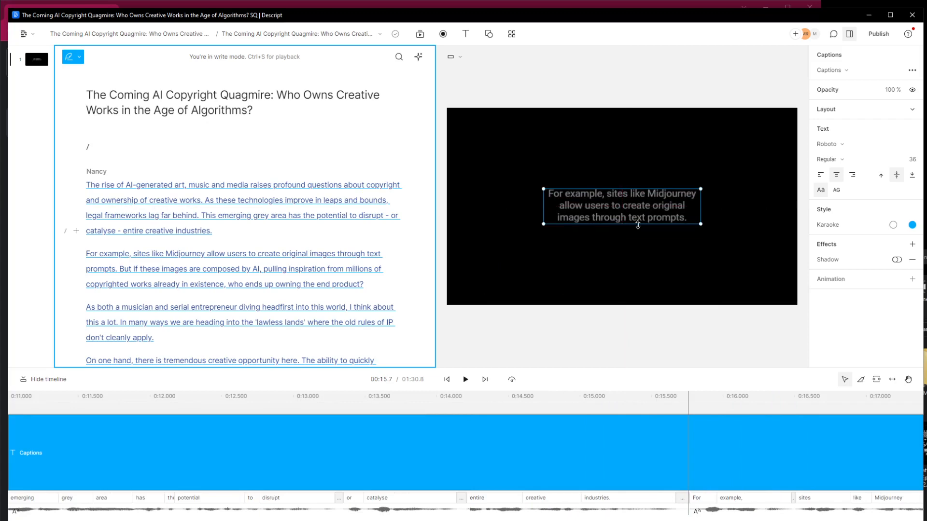
pyautogui.click(838, 145)
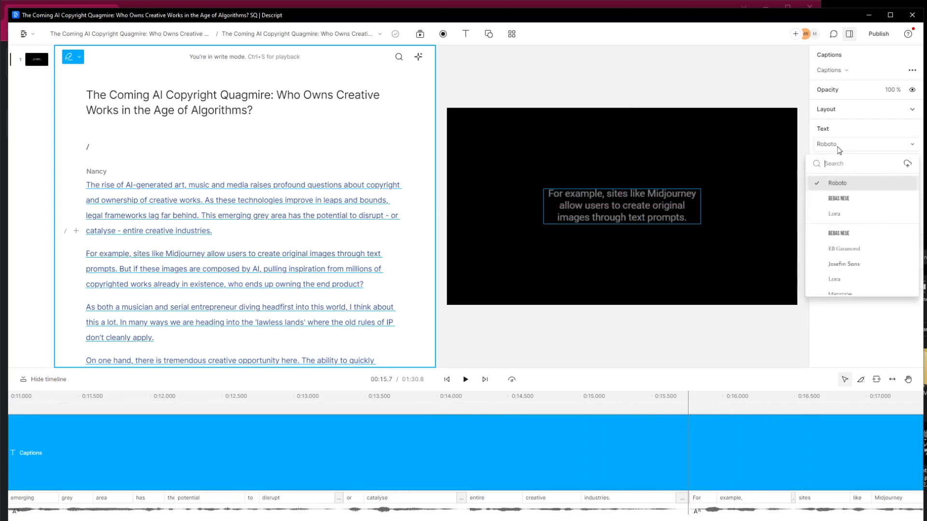
pyautogui.click(845, 202)
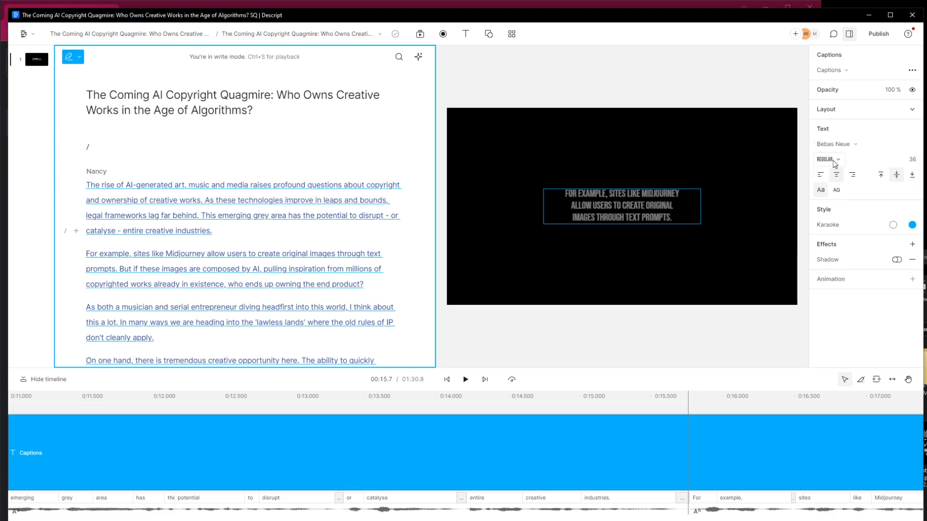
pyautogui.click(909, 165)
pyautogui.write('120')
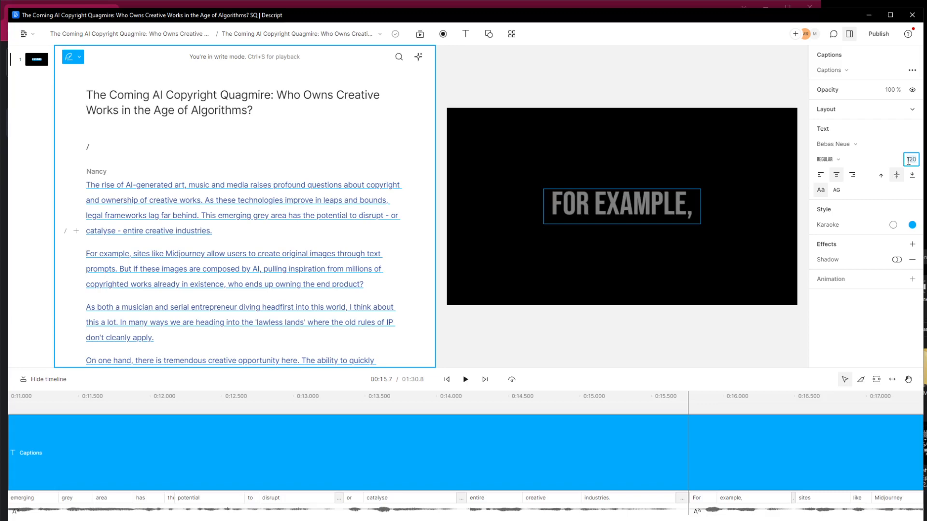
# Step: Widen the caption box so the large text fits on two lines, keeping the box centred on the canvas
pyautogui.moveTo(546, 203); pyautogui.dragTo(504, 203)
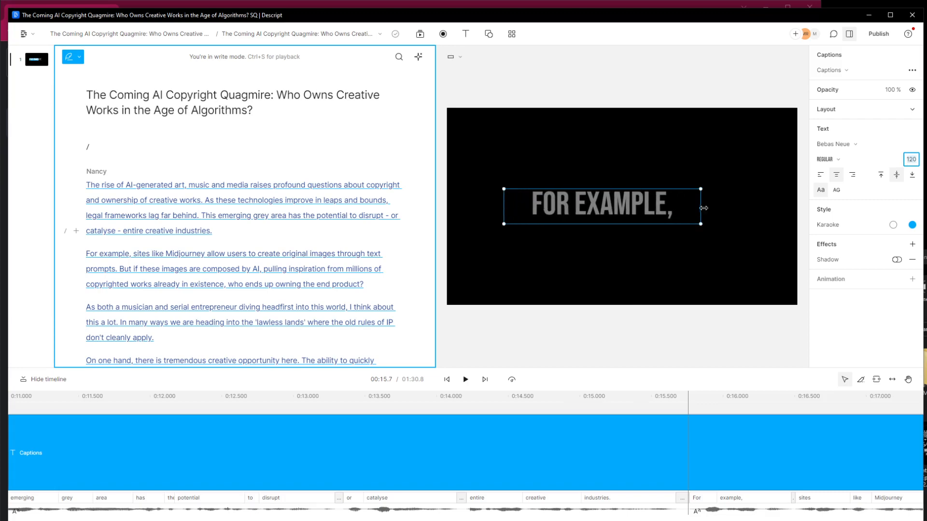
pyautogui.moveTo(703, 208); pyautogui.dragTo(749, 207)
pyautogui.moveTo(621, 188)
pyautogui.mouseDown()
pyautogui.moveTo(622, 152)
pyautogui.moveTo(631, 192)
pyautogui.mouseUp()
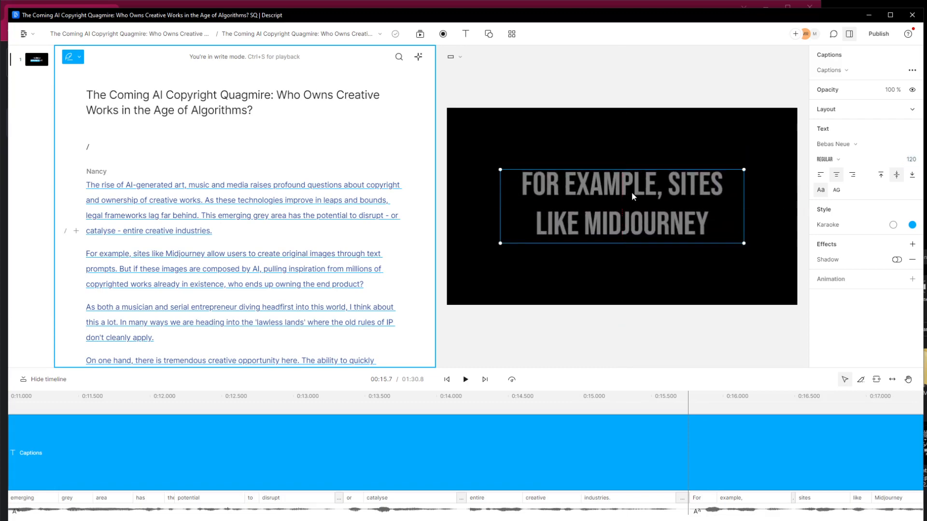
pyautogui.moveTo(739, 203); pyautogui.dragTo(717, 206)
pyautogui.moveTo(607, 194); pyautogui.dragTo(618, 194)
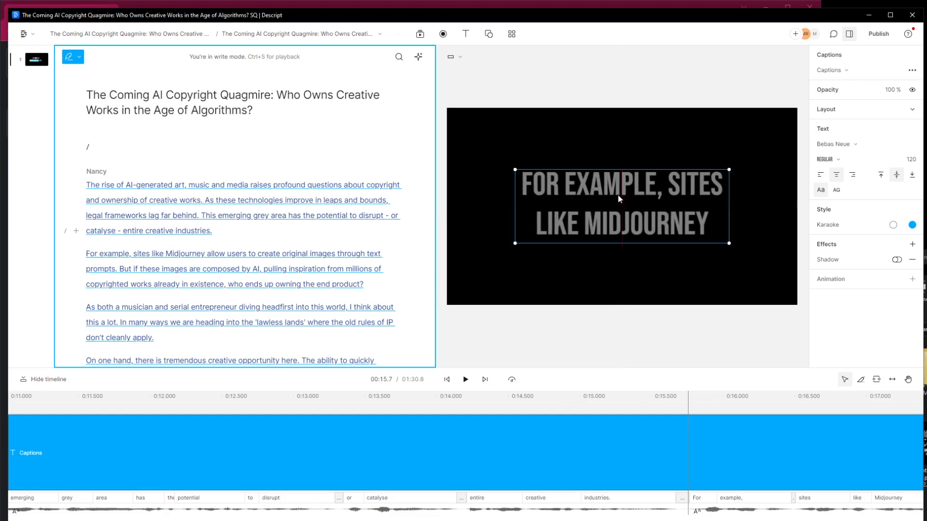
# Step: Play the narration from the first word to check the enlarged karaoke captions
pyautogui.click(88, 185)
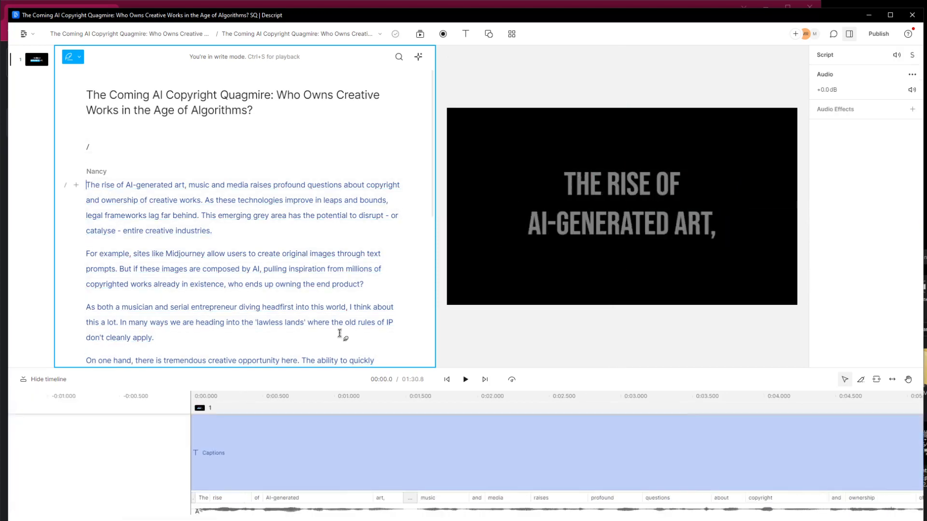
pyautogui.click(466, 379)
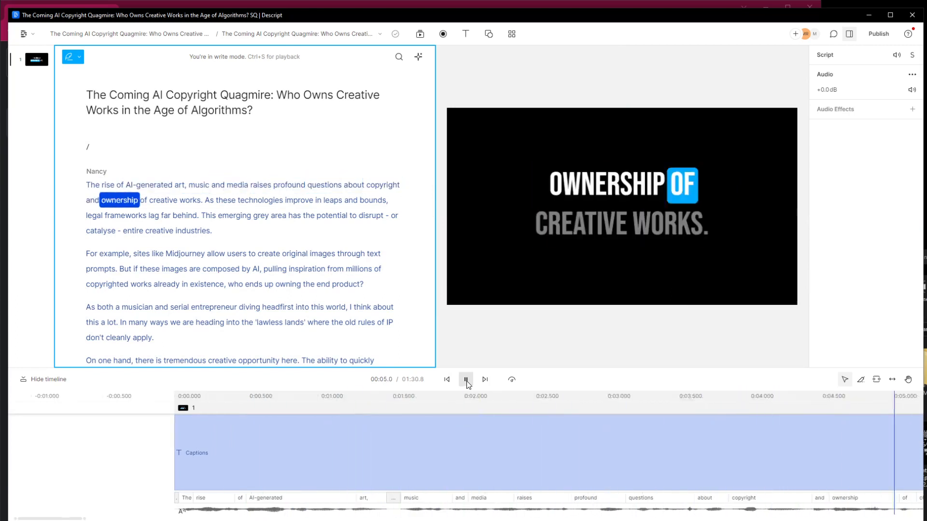
pyautogui.click(466, 379)
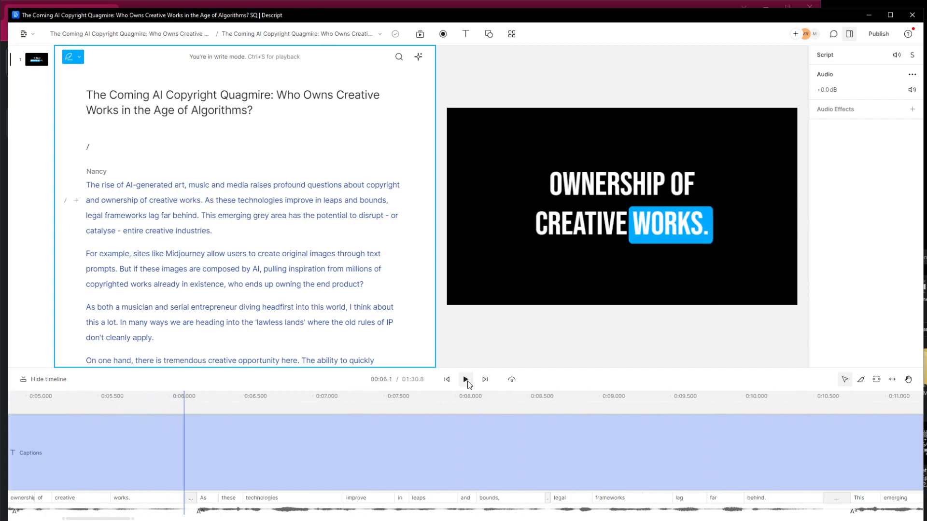
# Step: Set the background highlight of the captions' active word to purple (9933ff)
pyautogui.click(643, 206)
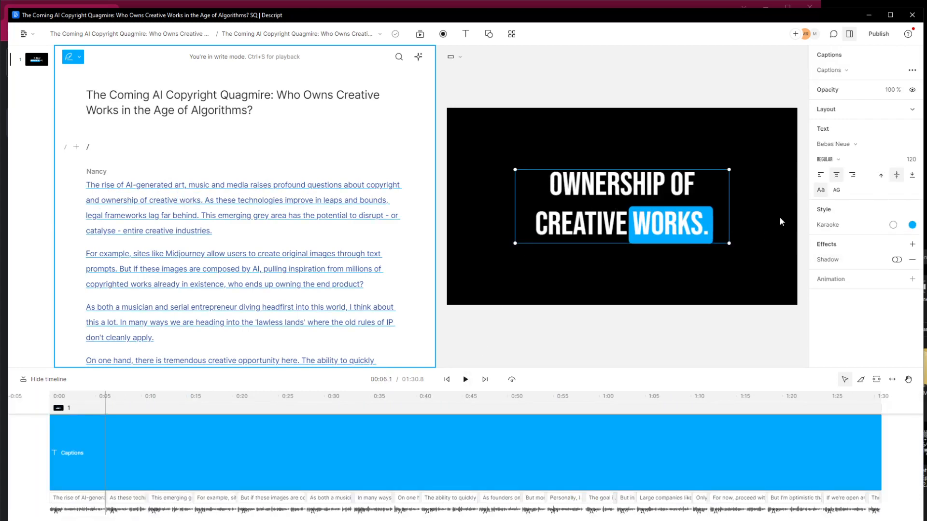
pyautogui.click(912, 225)
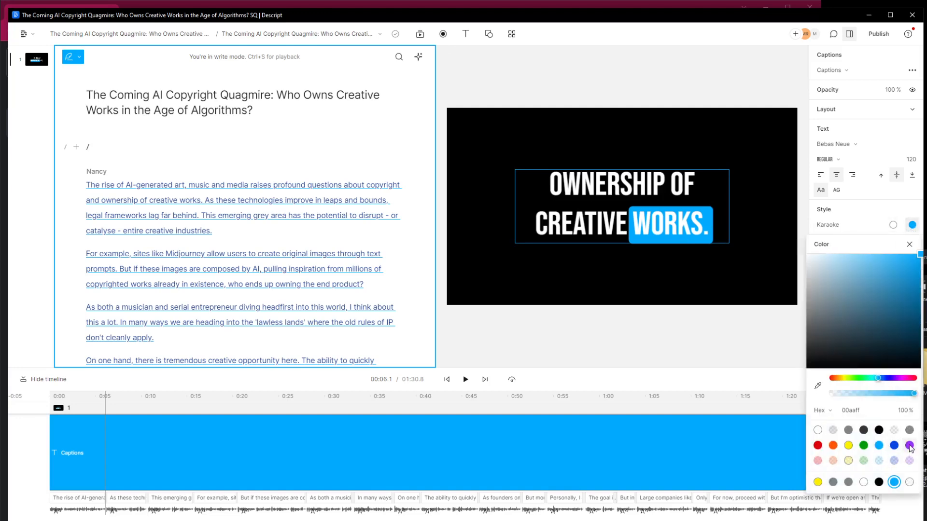
pyautogui.click(909, 445)
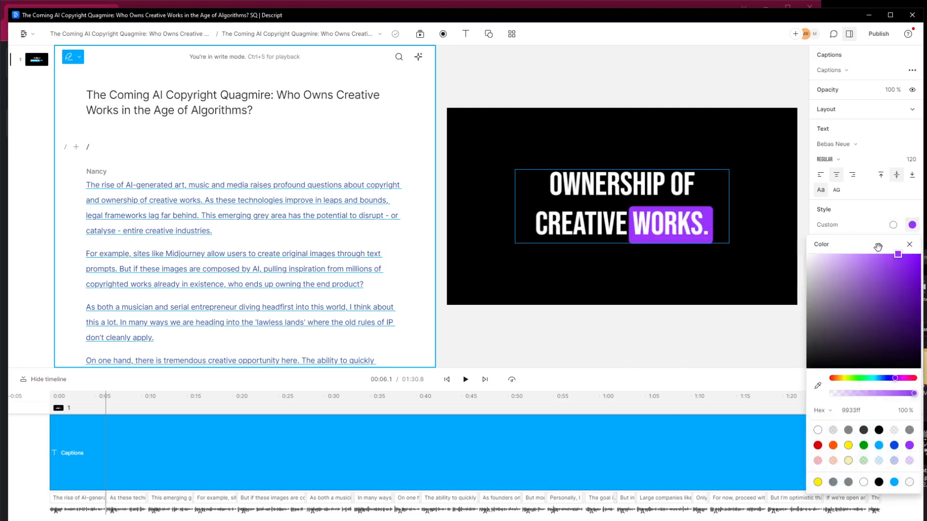
pyautogui.click(909, 245)
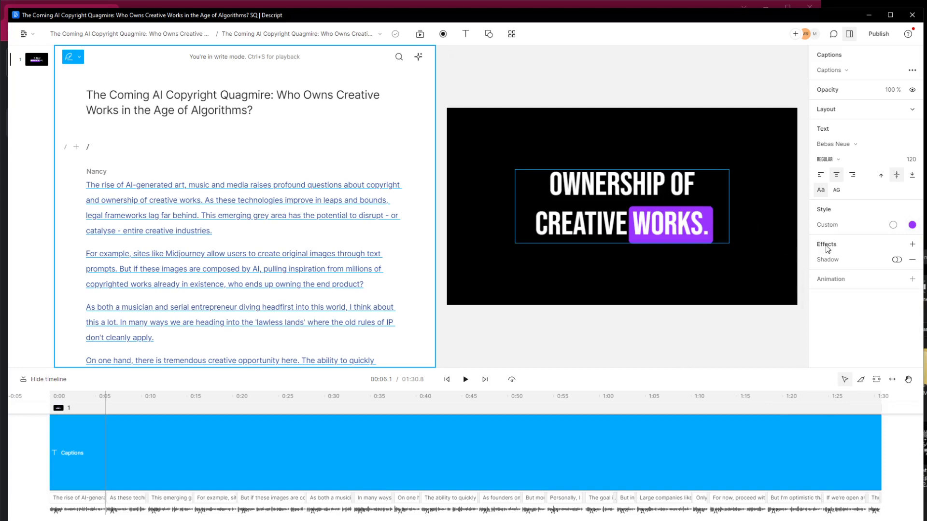
# Step: Set the captions' active-word background to yellow and the active word's text fill to black (000000)
pyautogui.click(912, 226)
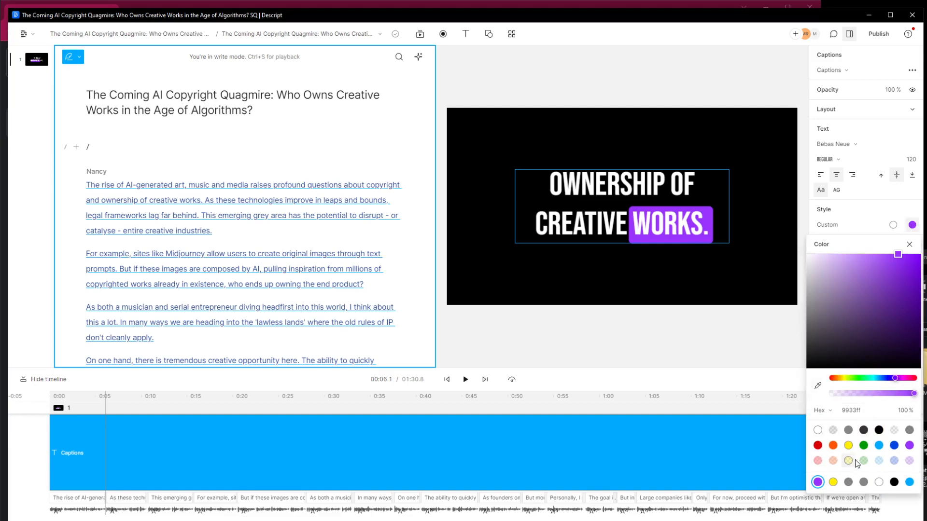
pyautogui.click(848, 445)
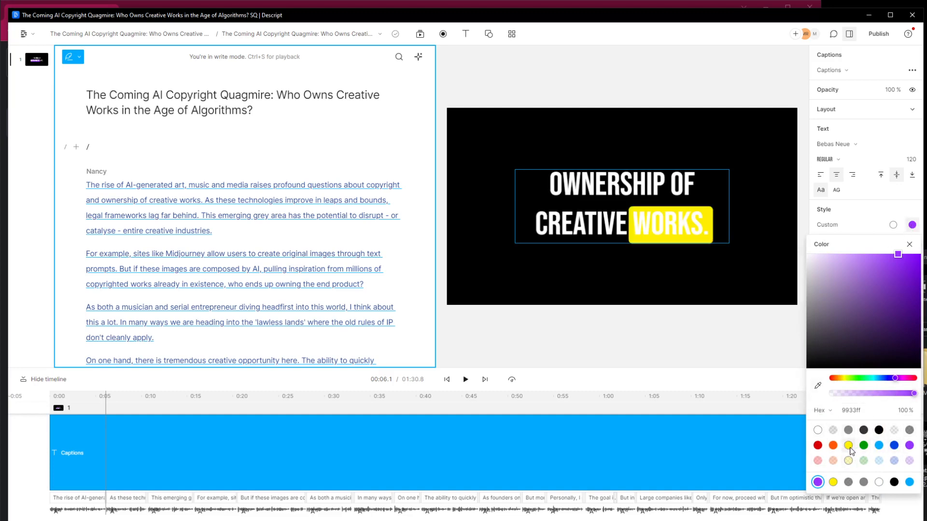
pyautogui.click(894, 226)
pyautogui.click(895, 225)
pyautogui.click(893, 225)
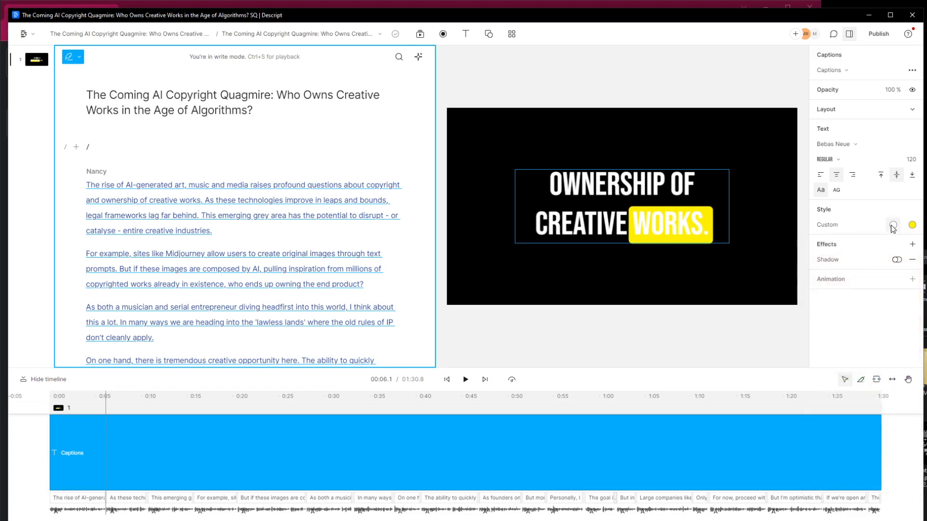
pyautogui.click(892, 225)
pyautogui.moveTo(853, 297); pyautogui.dragTo(757, 419)
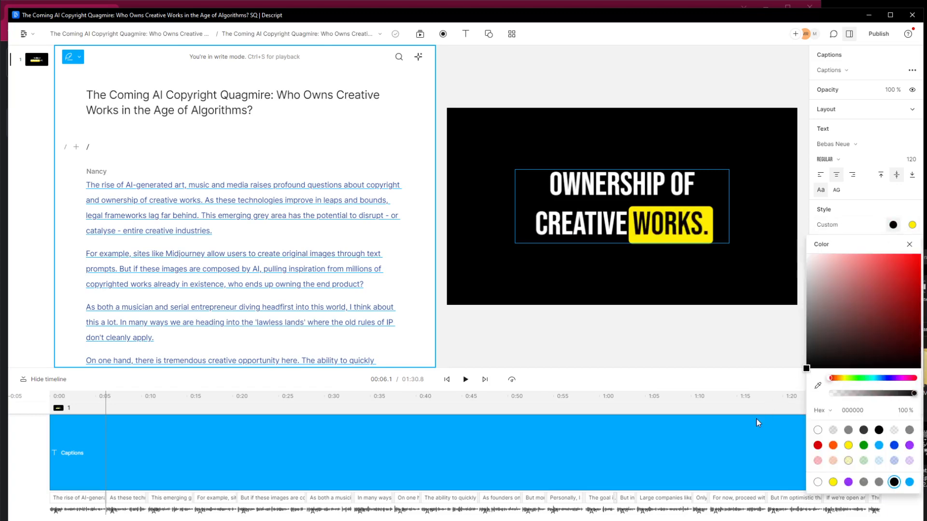
pyautogui.click(910, 245)
# Step: Play the opening of the narration to check the black-on-yellow word highlight, and reselect the captions on the canvas
pyautogui.click(466, 379)
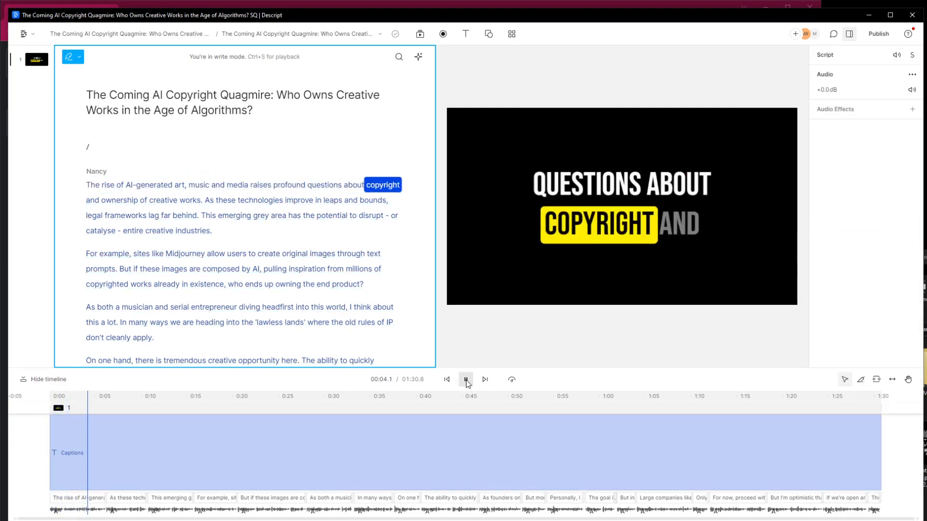
pyautogui.click(467, 380)
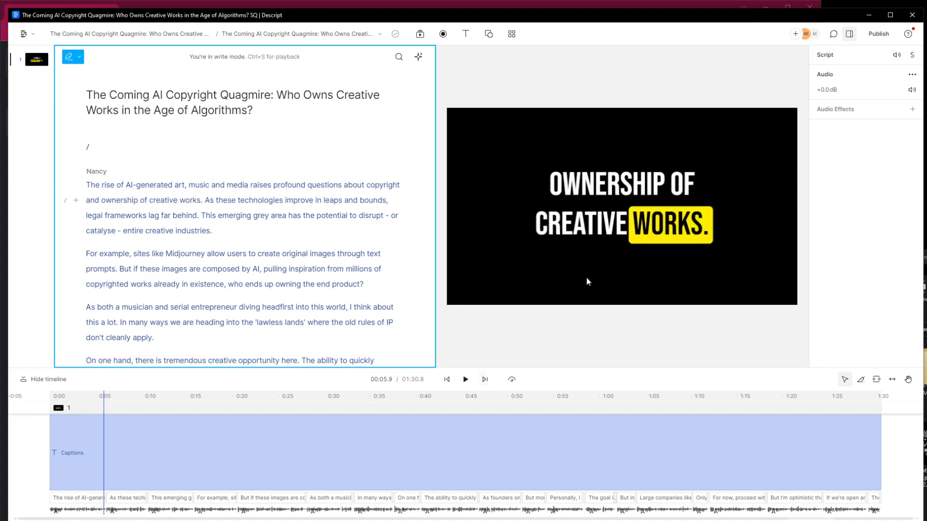
pyautogui.click(643, 194)
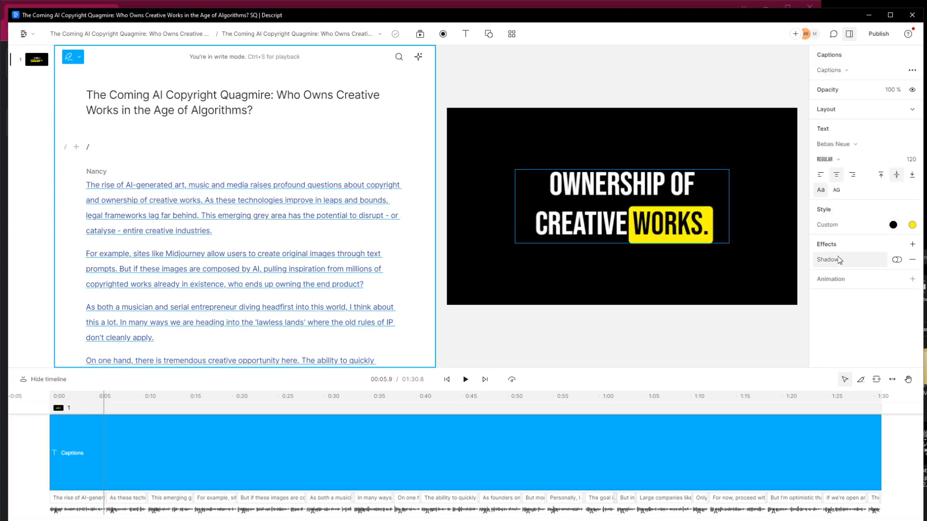
# Step: Set the captions' future-words fill to yellow (ffee00) at 34% opacity and play the opening to check it
pyautogui.click(847, 227)
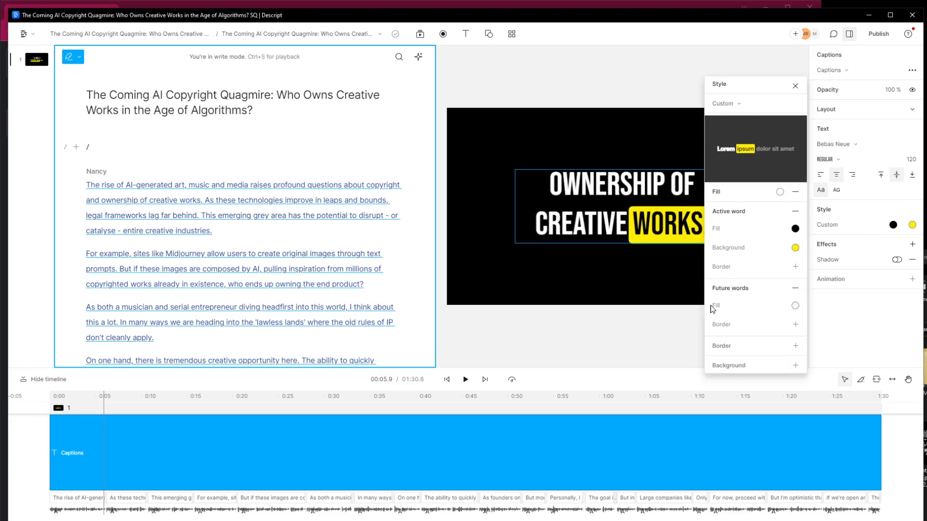
pyautogui.click(795, 305)
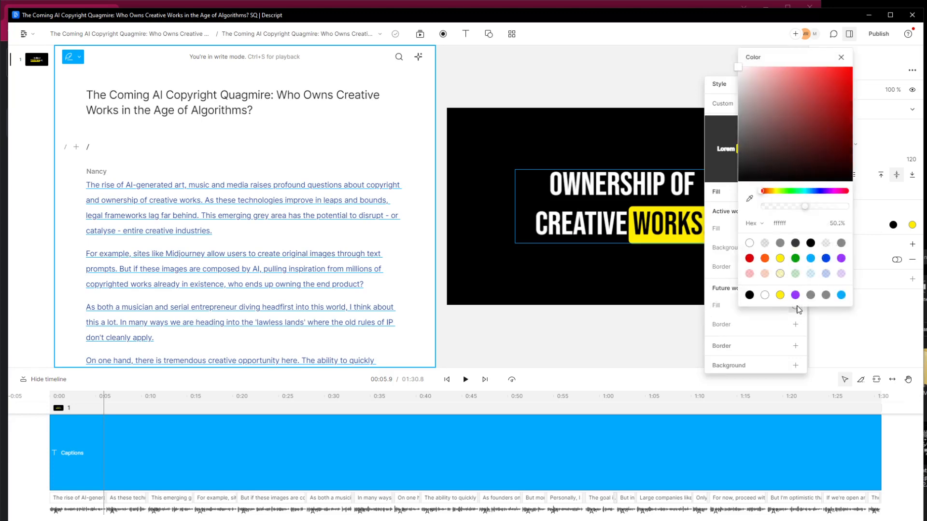
pyautogui.click(781, 295)
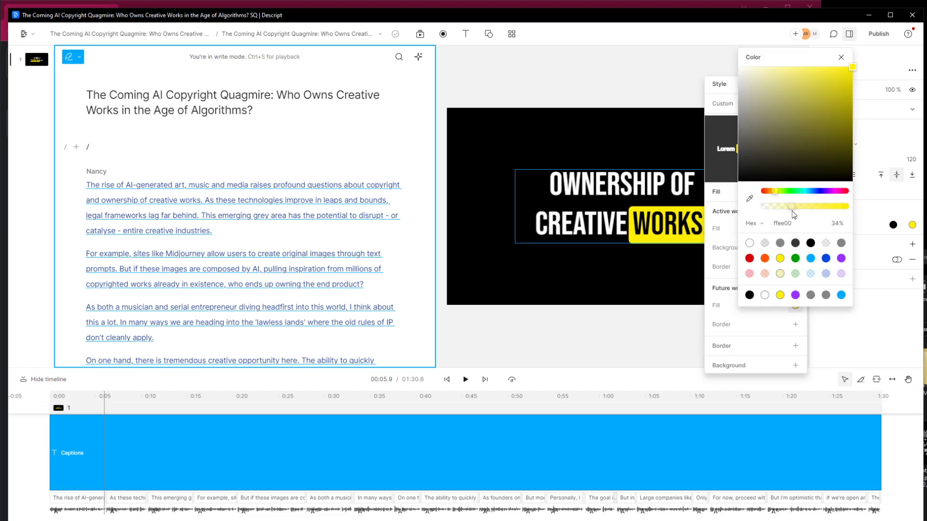
pyautogui.click(466, 380)
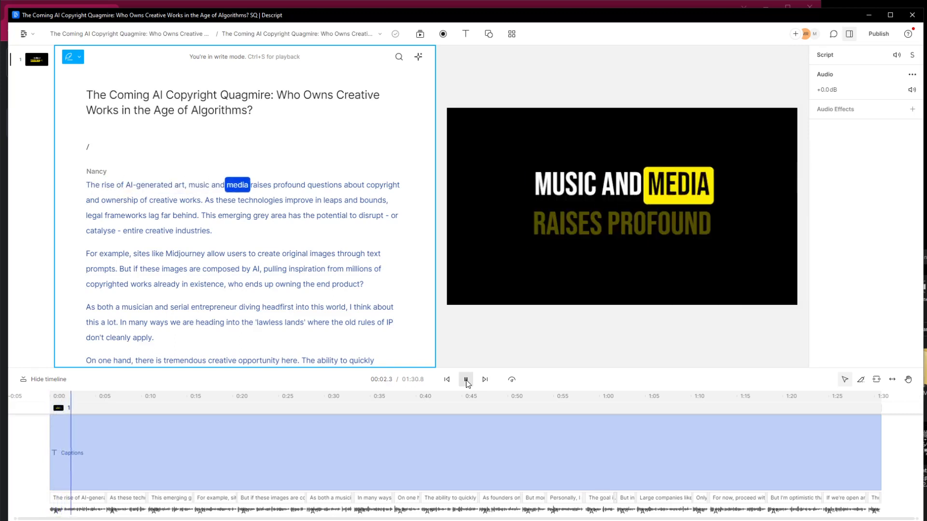
pyautogui.click(466, 380)
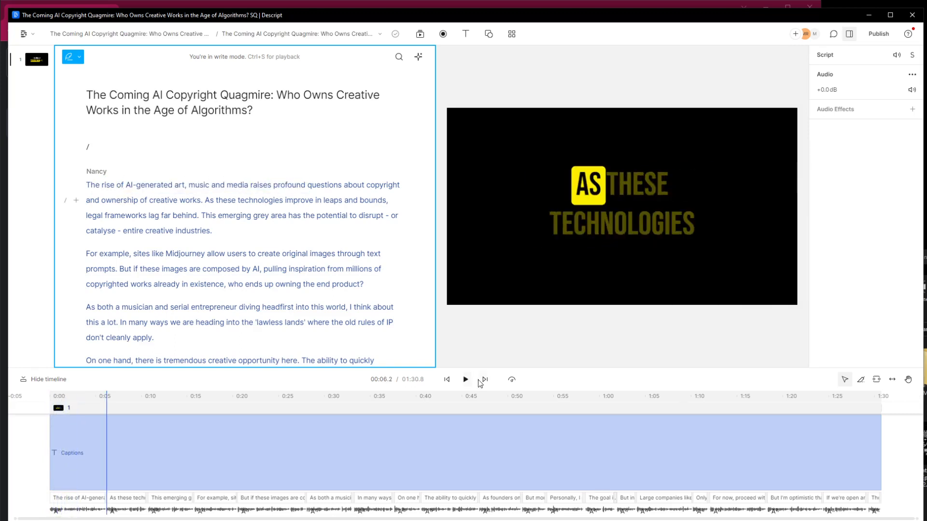
# Step: Add a progress bar to the scene and play the opening to see how it moves
pyautogui.click(88, 147)
pyautogui.click(76, 147)
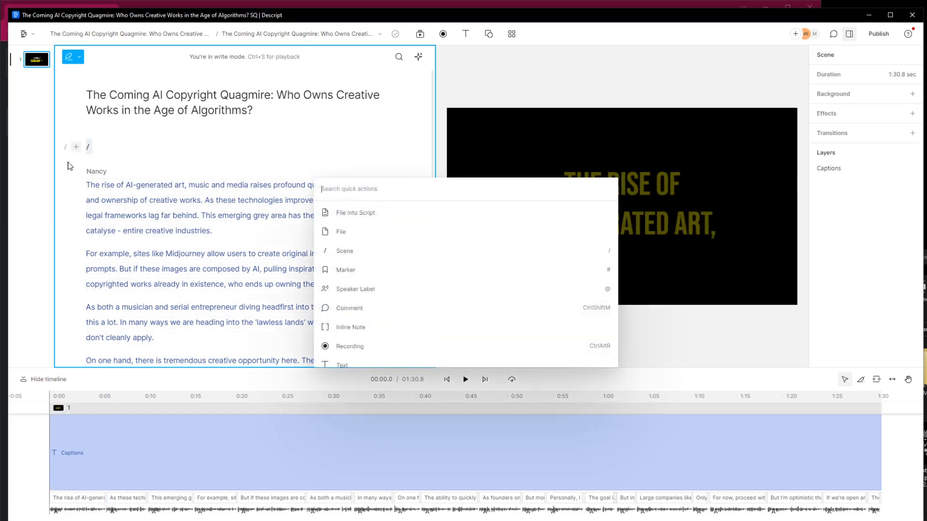
pyautogui.scroll(-5, 373, 331)
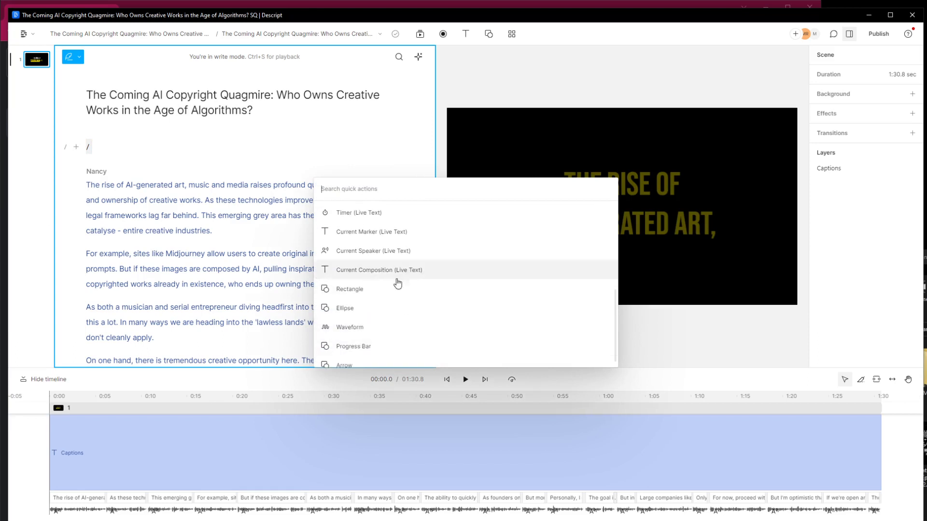
pyautogui.click(378, 346)
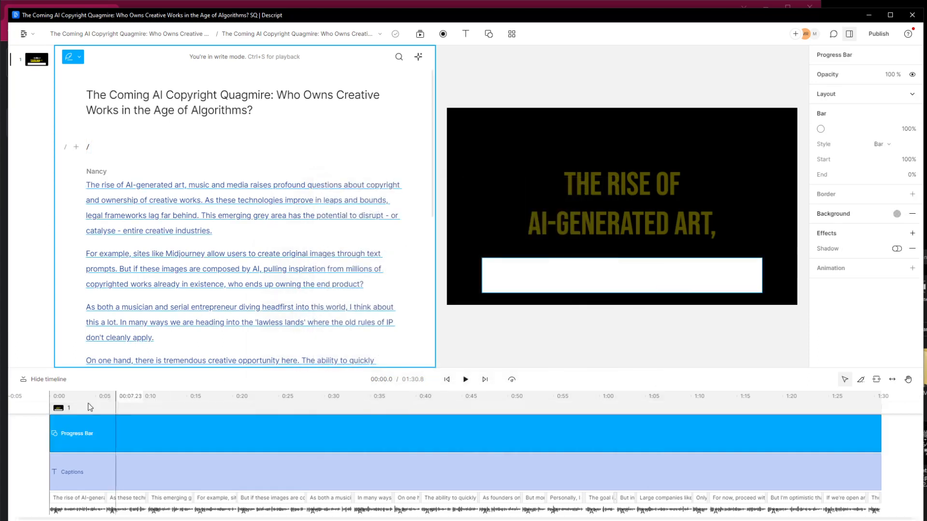
pyautogui.click(465, 380)
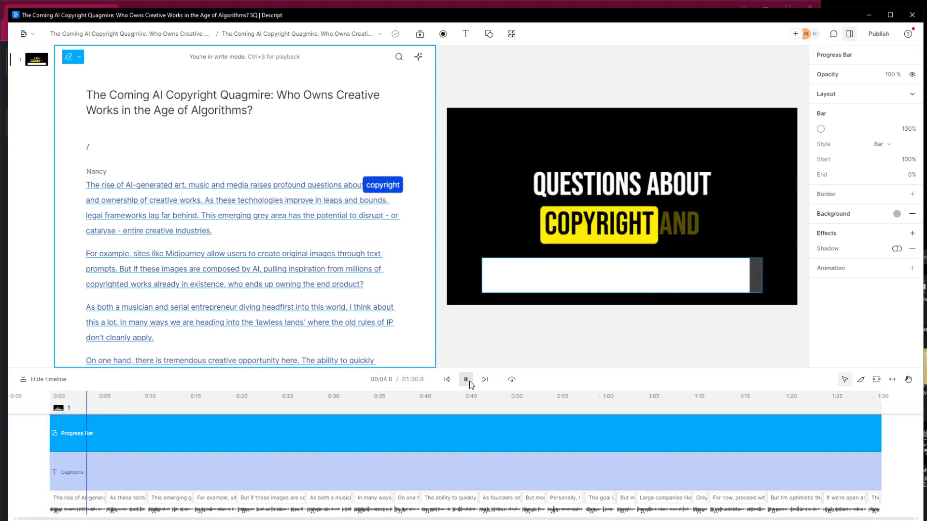
pyautogui.click(466, 380)
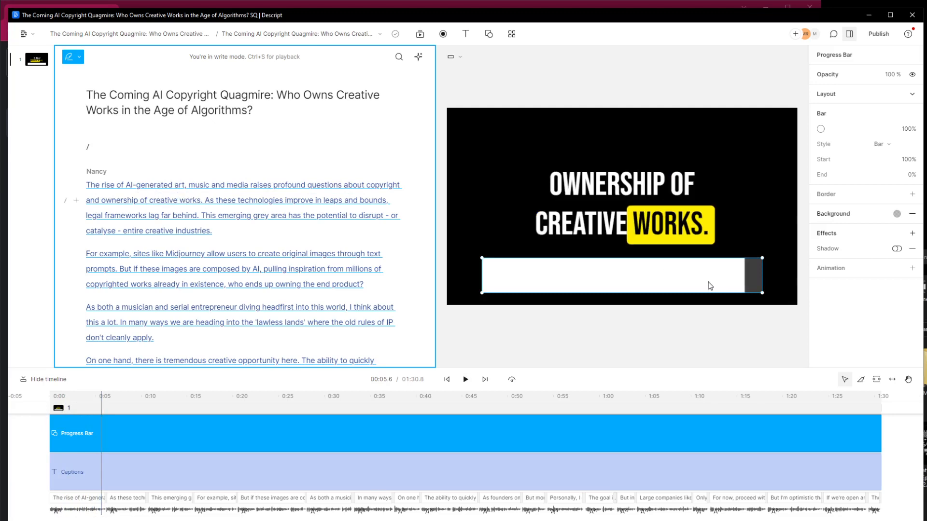
# Step: Set the progress bar's colour to yellow (ffee00)
pyautogui.click(820, 130)
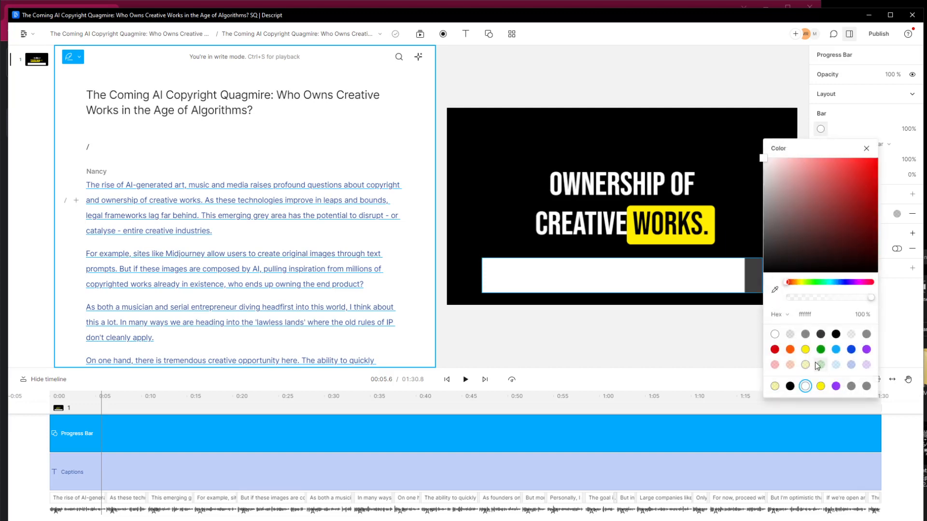
pyautogui.click(806, 350)
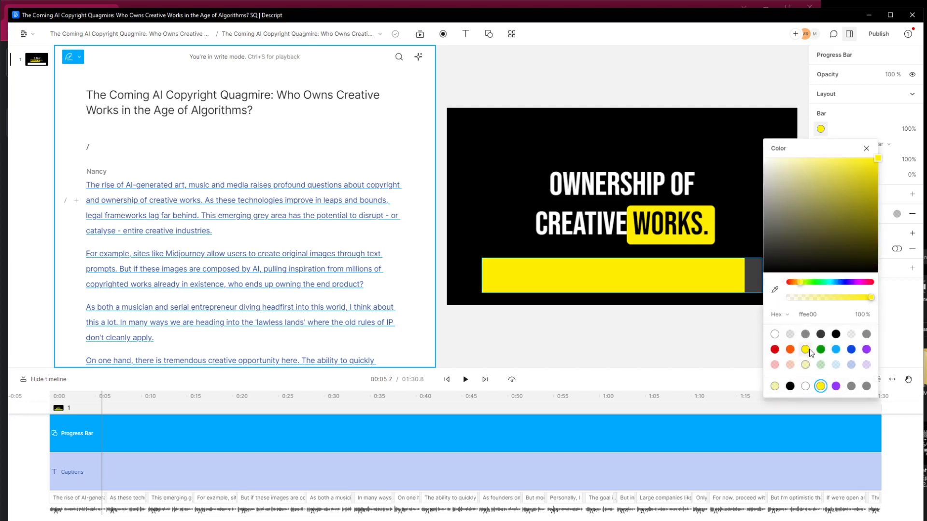
pyautogui.click(866, 148)
# Step: Thin the progress bar by resizing it on the canvas and set its height to 50
pyautogui.moveTo(659, 257); pyautogui.dragTo(660, 284)
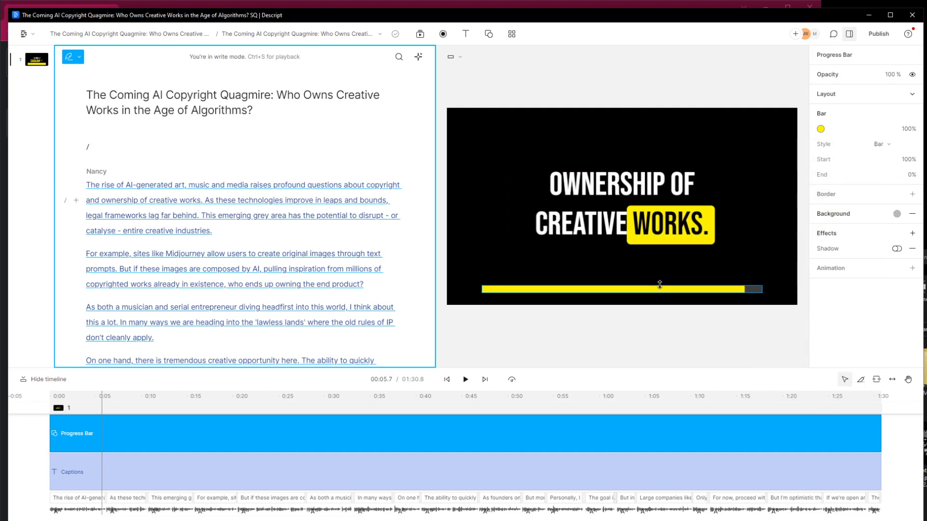
pyautogui.click(867, 97)
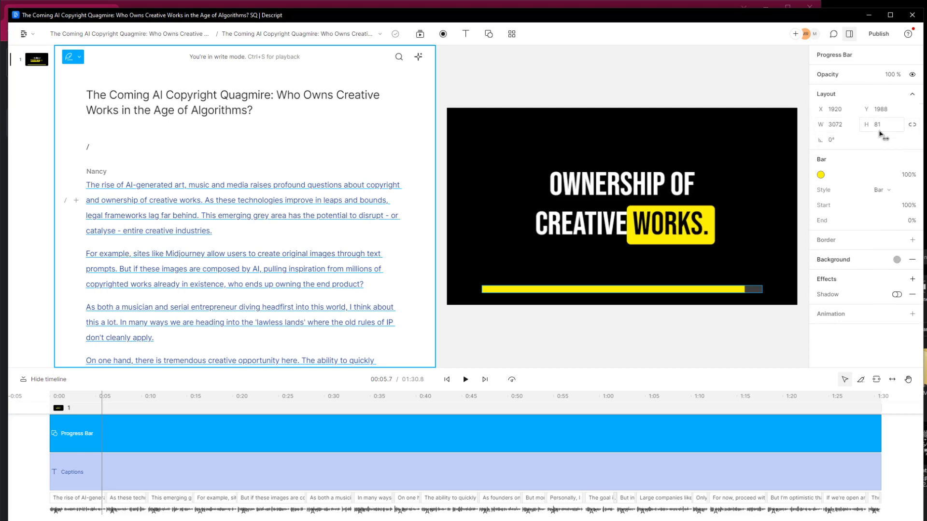
pyautogui.press('Return')
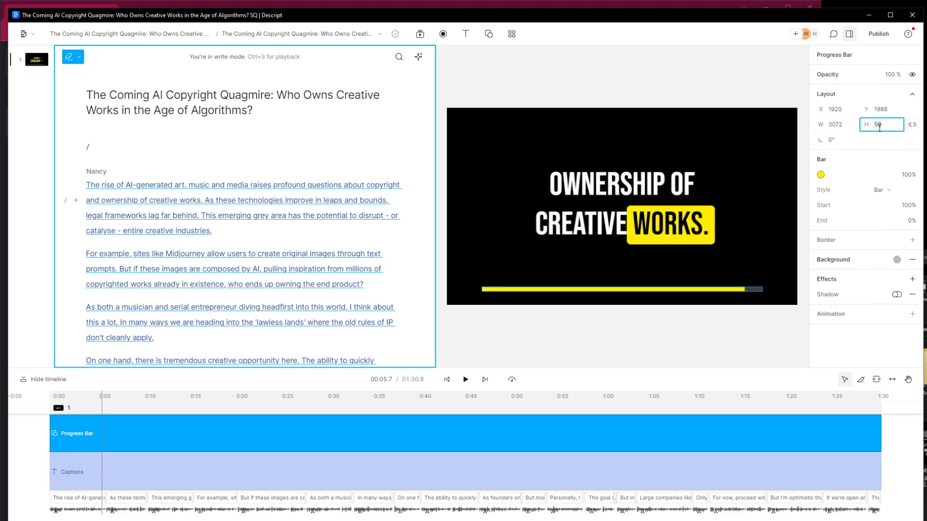
pyautogui.click(836, 125)
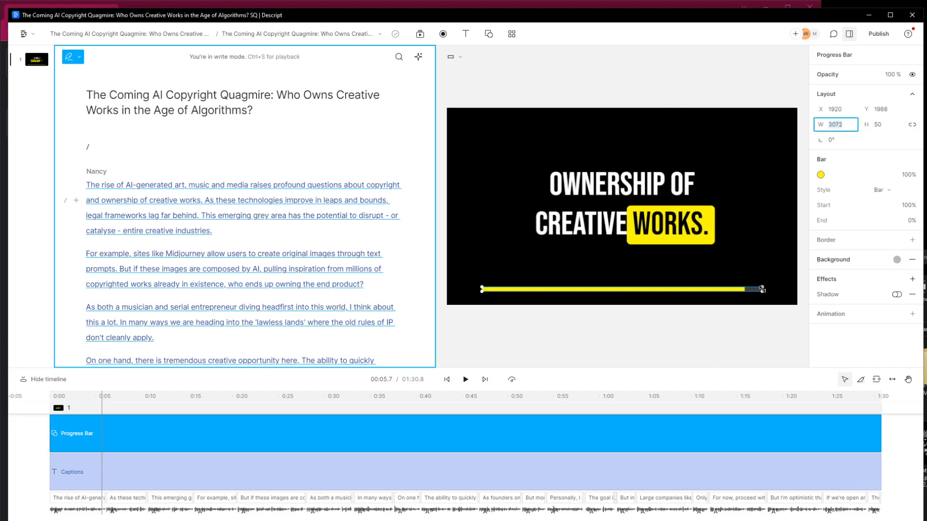
# Step: Stretch the progress bar along the canvas's full bottom edge, about 3840 wide and 77 high
pyautogui.moveTo(762, 289); pyautogui.dragTo(797, 304)
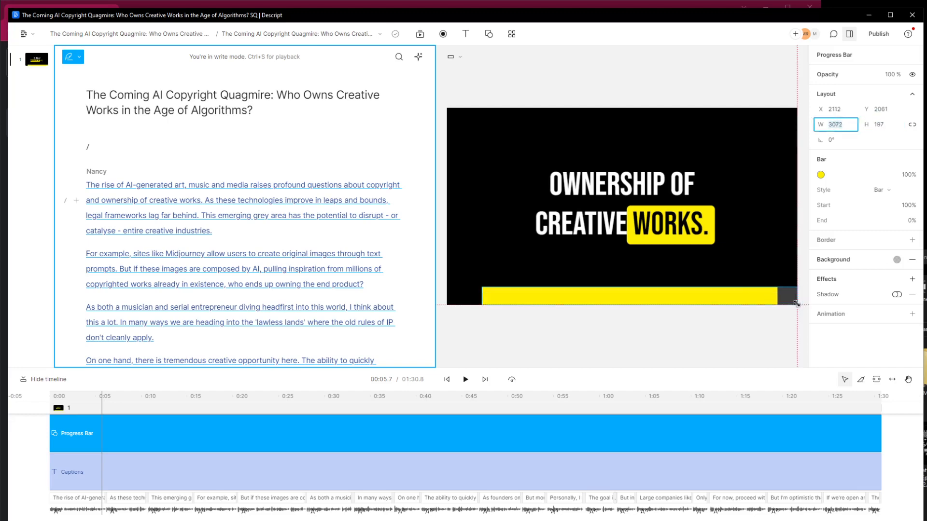
pyautogui.moveTo(478, 296); pyautogui.dragTo(451, 298)
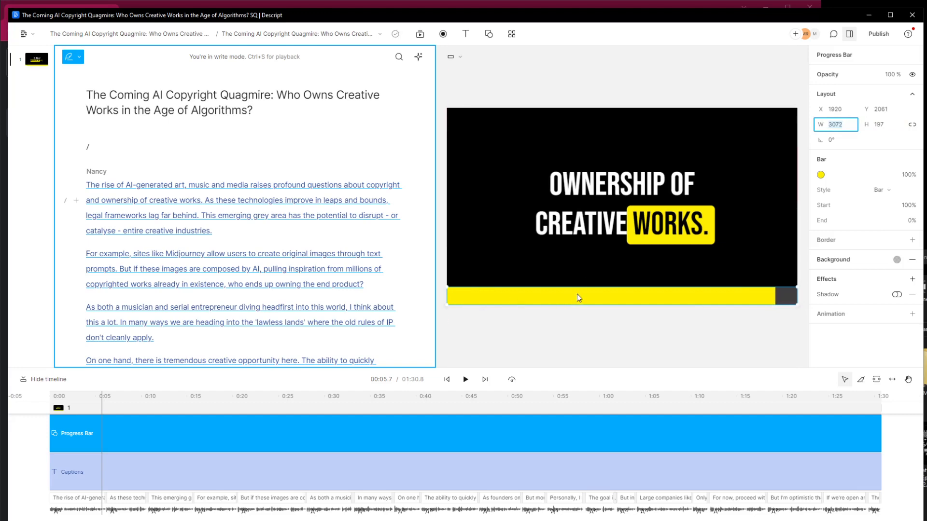
pyautogui.moveTo(578, 288); pyautogui.dragTo(579, 299)
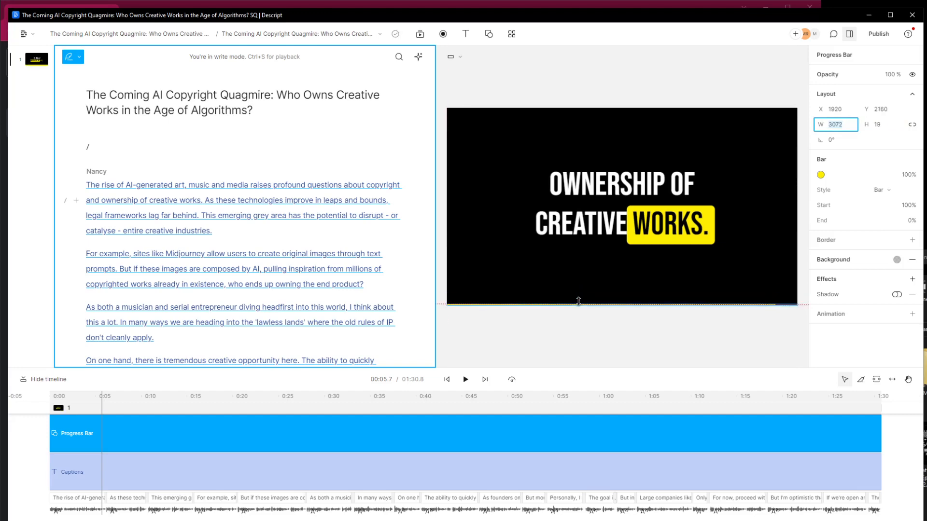
# Step: Set the progress bar's start to 0% and its end to 100%, scrubbing the timeline to check the fill direction
pyautogui.moveTo(155, 400); pyautogui.dragTo(306, 414)
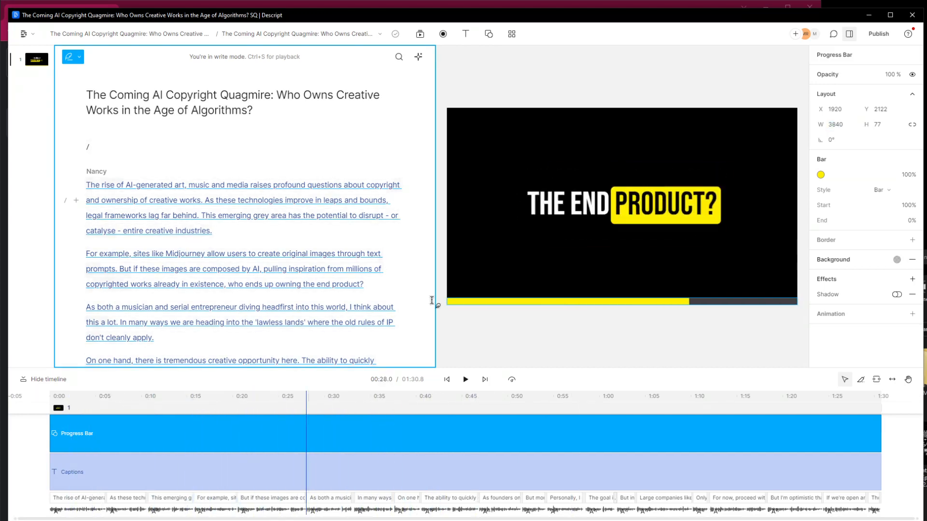
pyautogui.click(911, 207)
pyautogui.write('0')
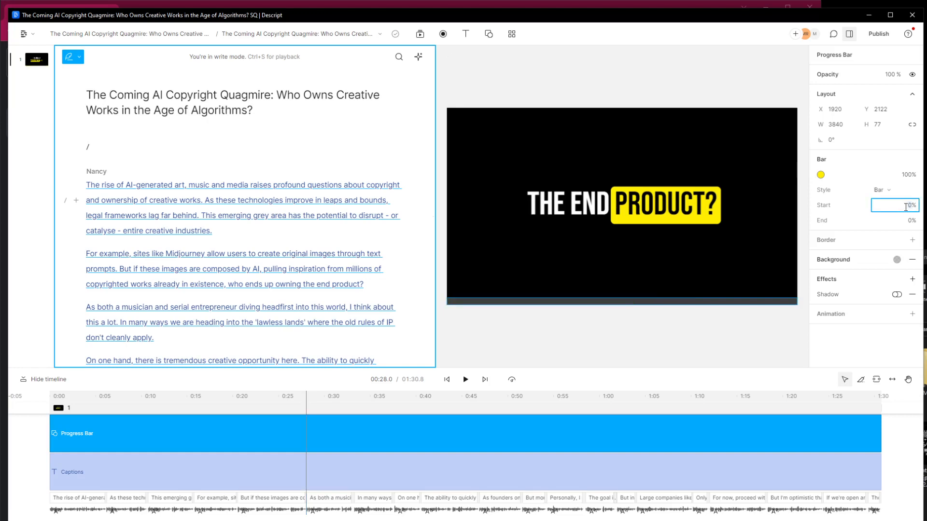
pyautogui.click(909, 222)
pyautogui.write('100')
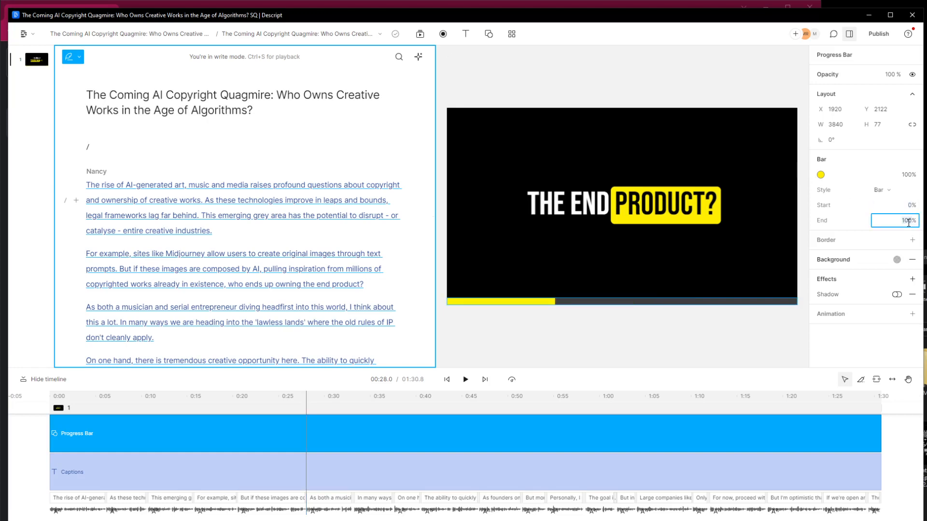
pyautogui.moveTo(222, 397); pyautogui.dragTo(53, 406)
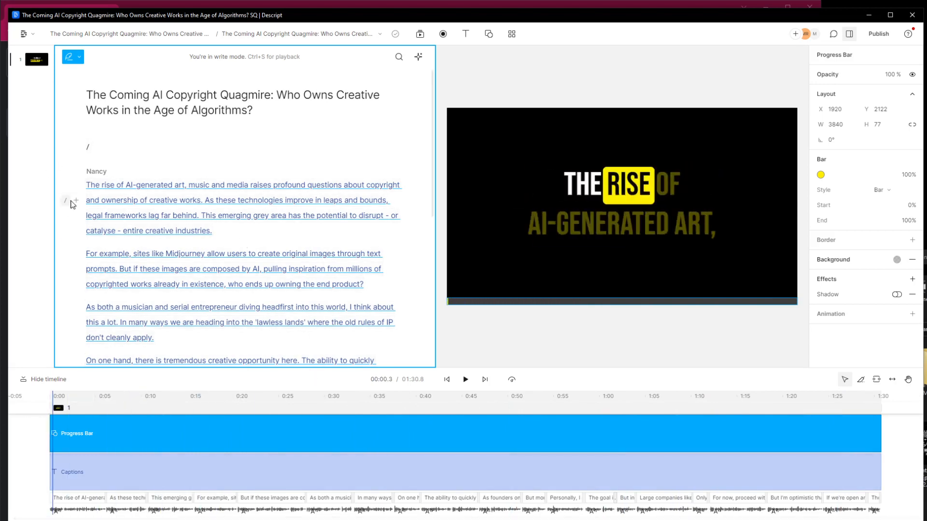
# Step: Add a second progress bar to the scene
pyautogui.click(91, 146)
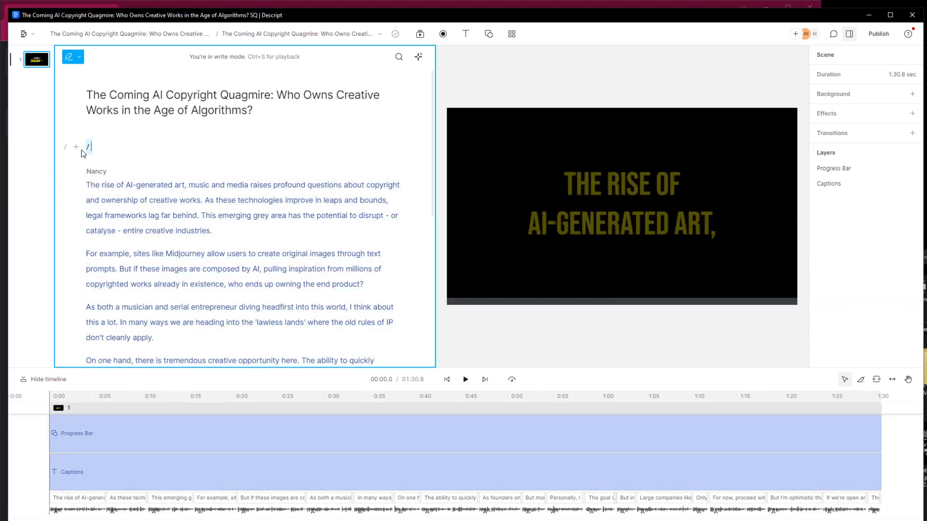
pyautogui.click(76, 146)
pyautogui.scroll(-5, 412, 326)
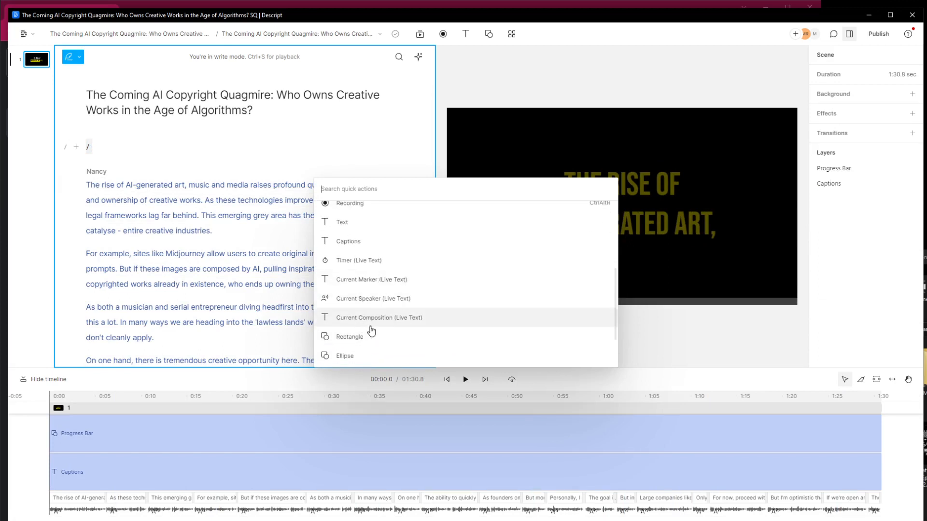
pyautogui.click(383, 341)
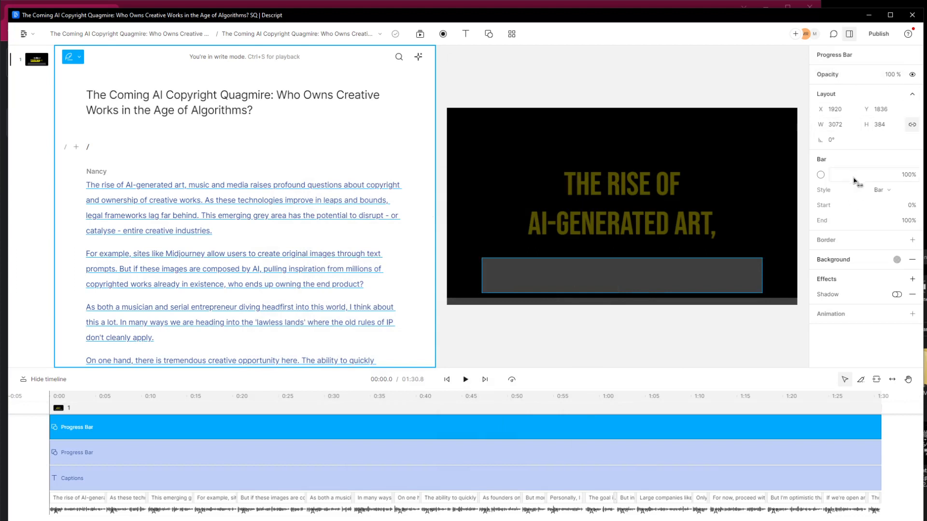
# Step: Change the second progress bar's style to Ring, resize it to about 1731 by 1280, and centre it on the canvas
pyautogui.click(882, 190)
pyautogui.click(843, 231)
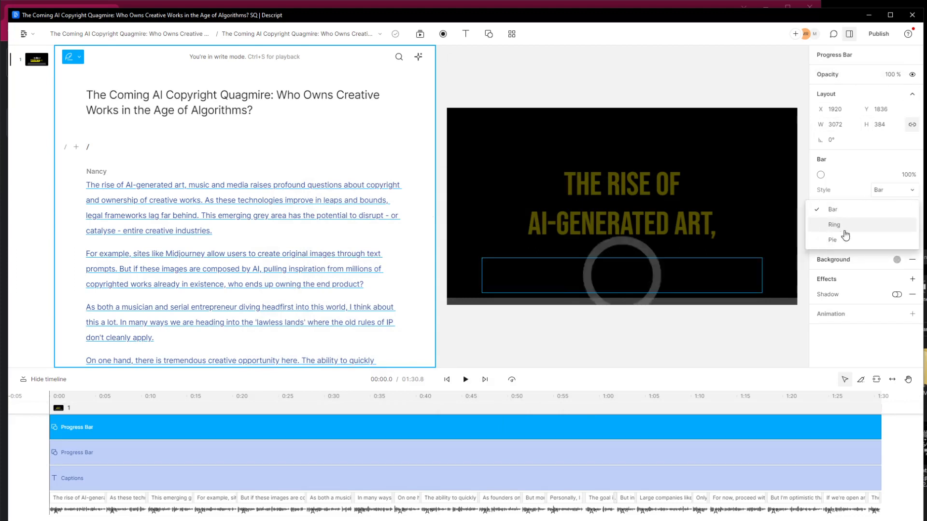
pyautogui.moveTo(496, 267); pyautogui.dragTo(491, 269)
pyautogui.moveTo(546, 241); pyautogui.dragTo(613, 231)
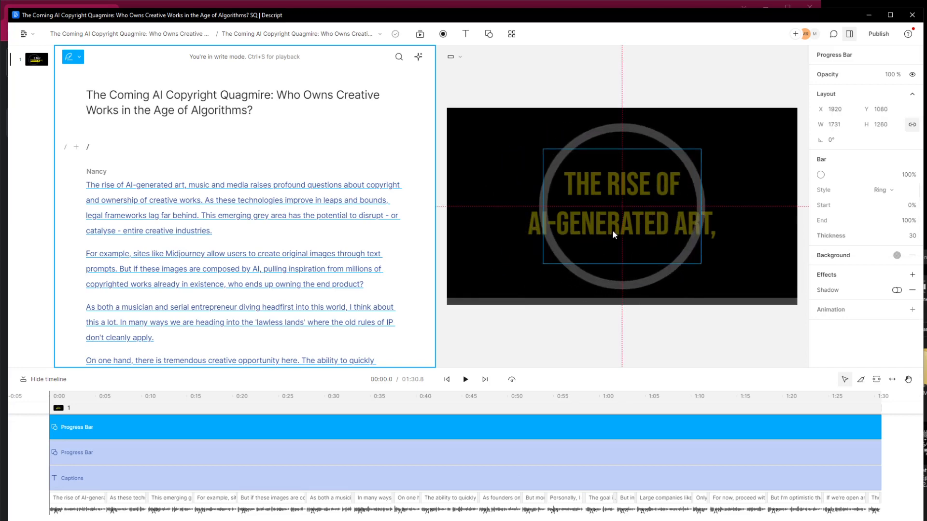
# Step: Reduce the captions' text size to 70, fit their box inside the ring at about 1450 by 677, and return the playhead to the start
pyautogui.click(413, 480)
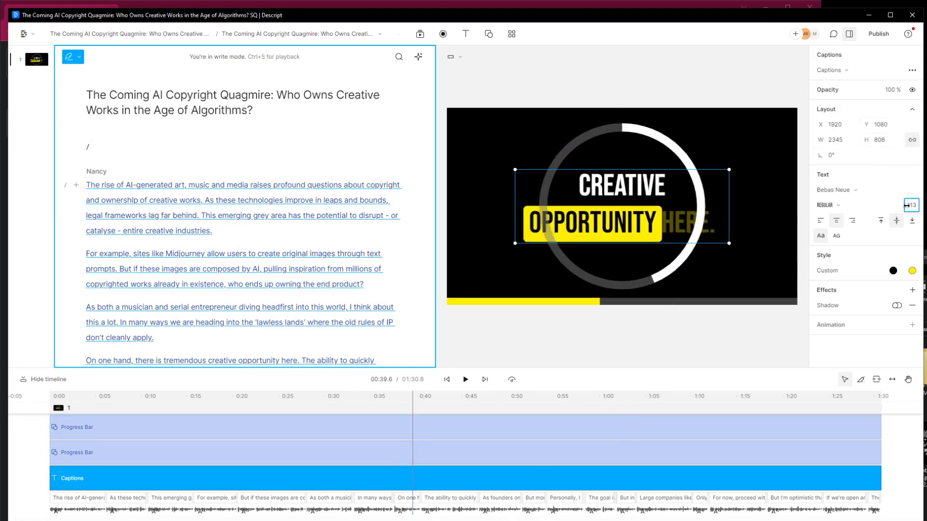
pyautogui.moveTo(908, 205); pyautogui.dragTo(885, 208)
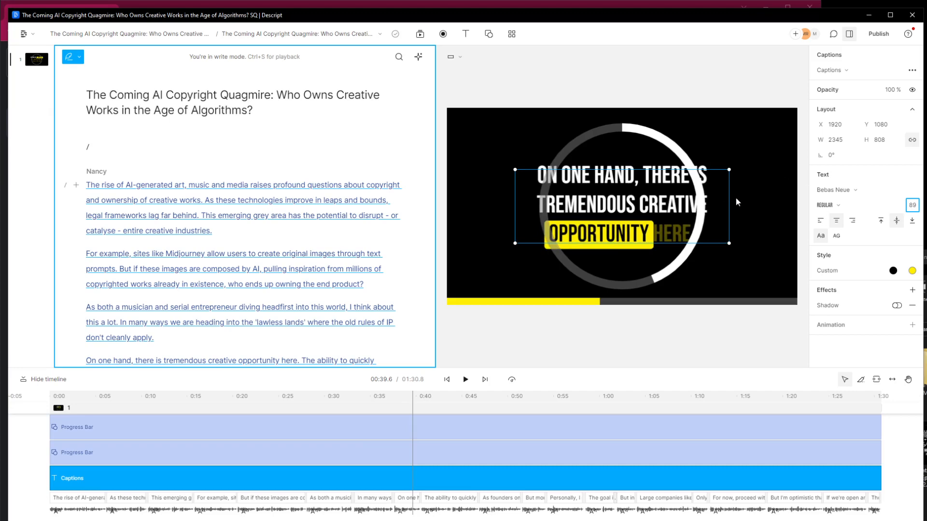
pyautogui.moveTo(731, 198); pyautogui.dragTo(680, 199)
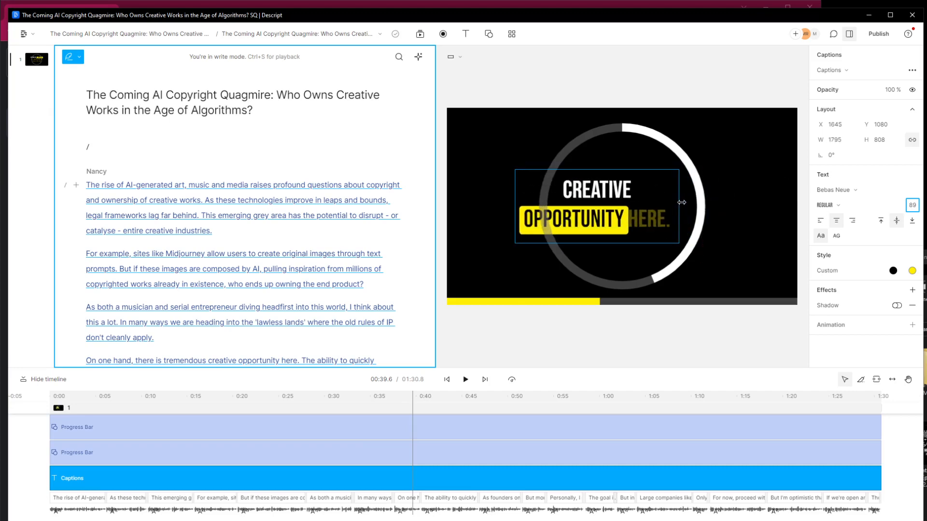
pyautogui.moveTo(511, 203); pyautogui.dragTo(561, 205)
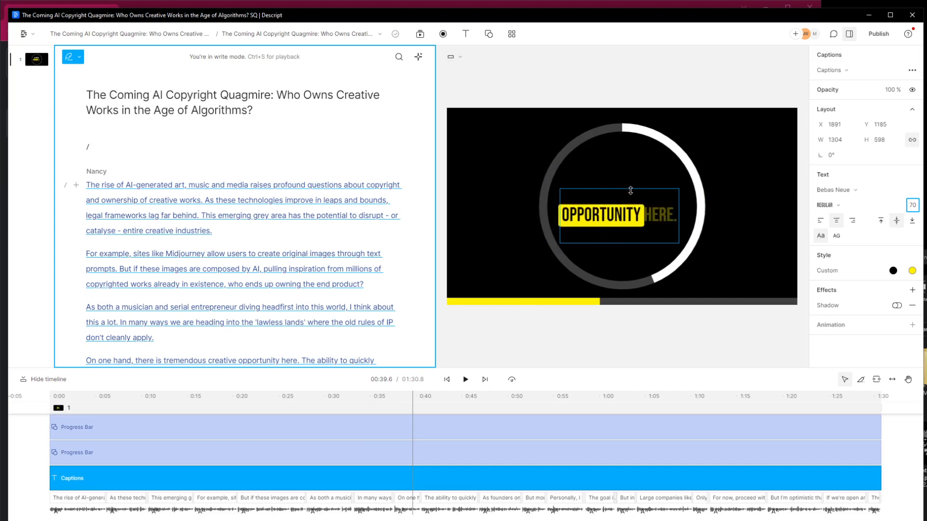
pyautogui.moveTo(631, 190)
pyautogui.mouseDown()
pyautogui.moveTo(629, 183)
pyautogui.moveTo(628, 199)
pyautogui.mouseUp()
pyautogui.moveTo(560, 200); pyautogui.dragTo(549, 201)
pyautogui.moveTo(683, 201); pyautogui.dragTo(694, 205)
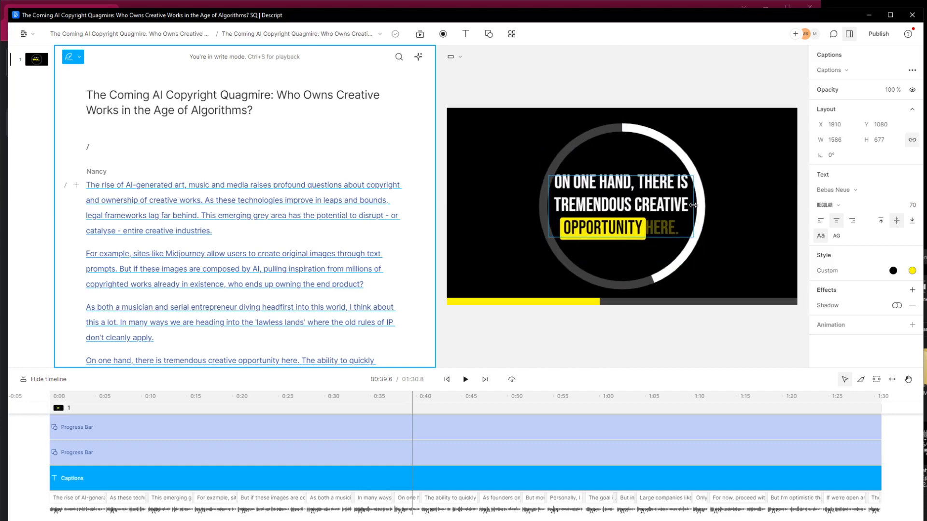
pyautogui.click(325, 397)
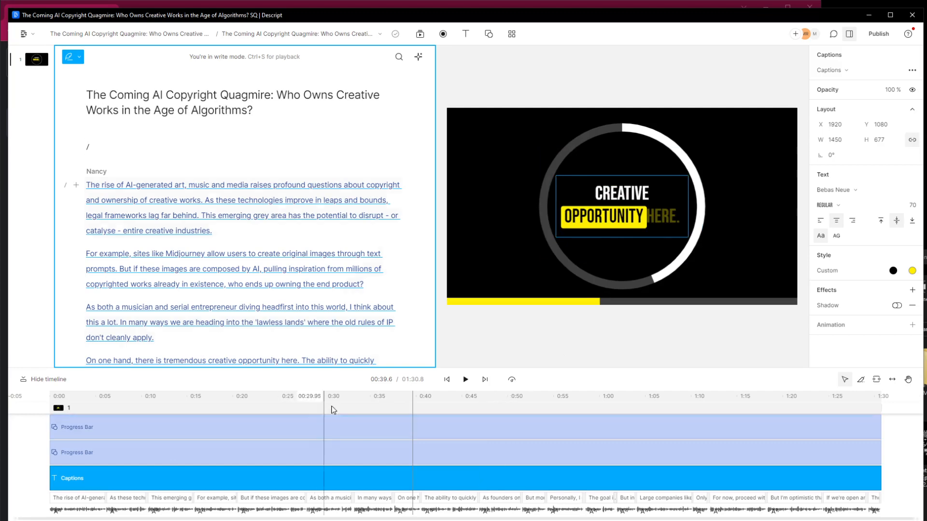
pyautogui.moveTo(297, 399); pyautogui.dragTo(42, 398)
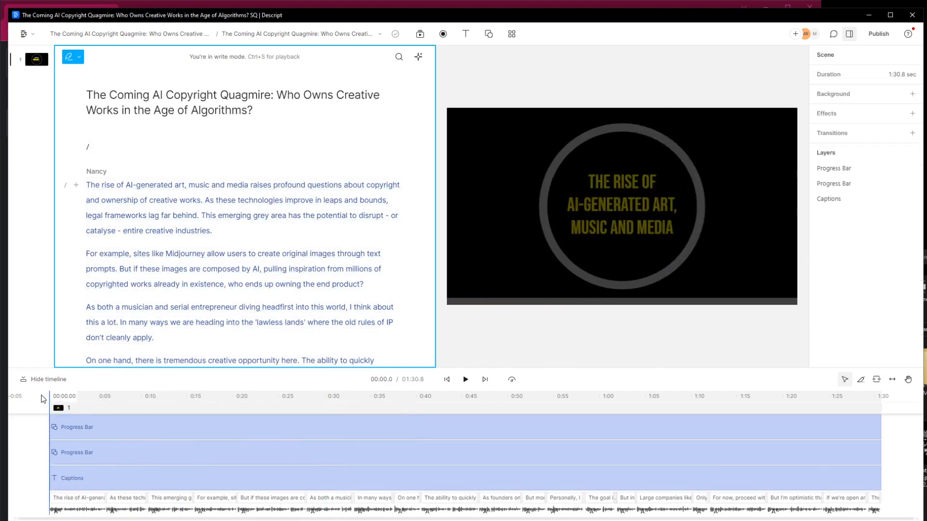
# Step: Preview the opening seconds of the scene, and reduce the ring progress bar's thickness to 6
pyautogui.hotkey('ctrl', 's')
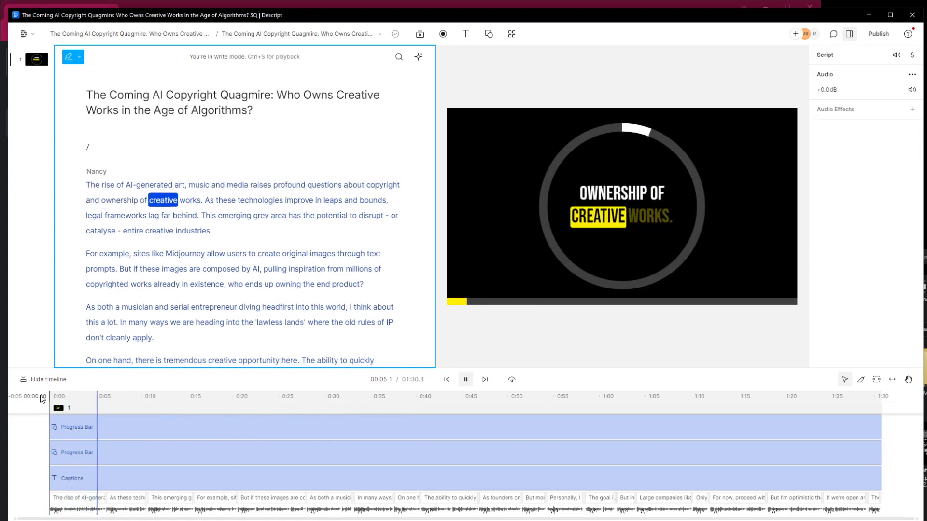
pyautogui.hotkey('ctrl', 's')
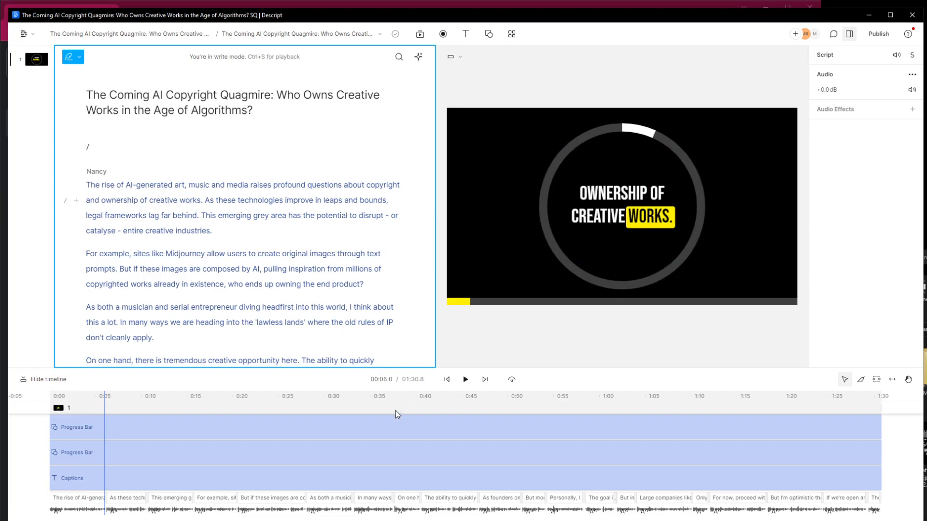
pyautogui.click(367, 423)
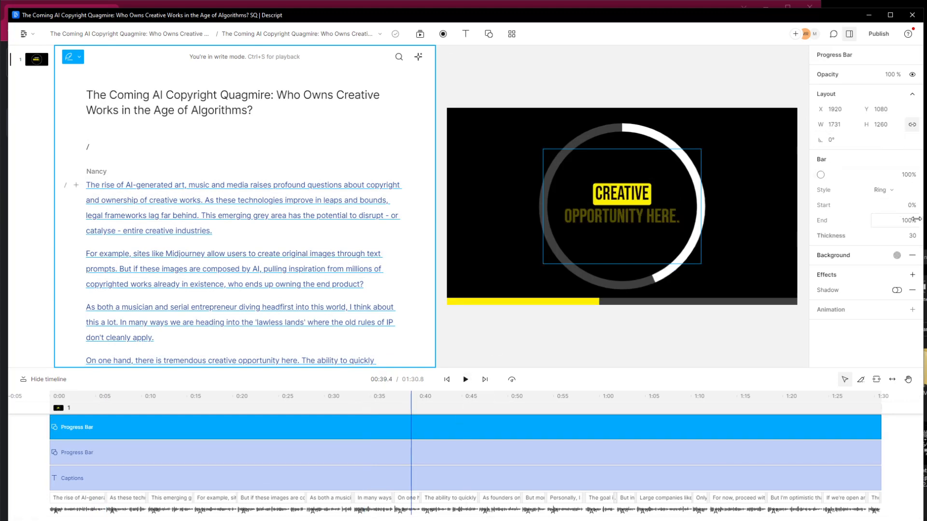
pyautogui.moveTo(911, 235); pyautogui.dragTo(891, 236)
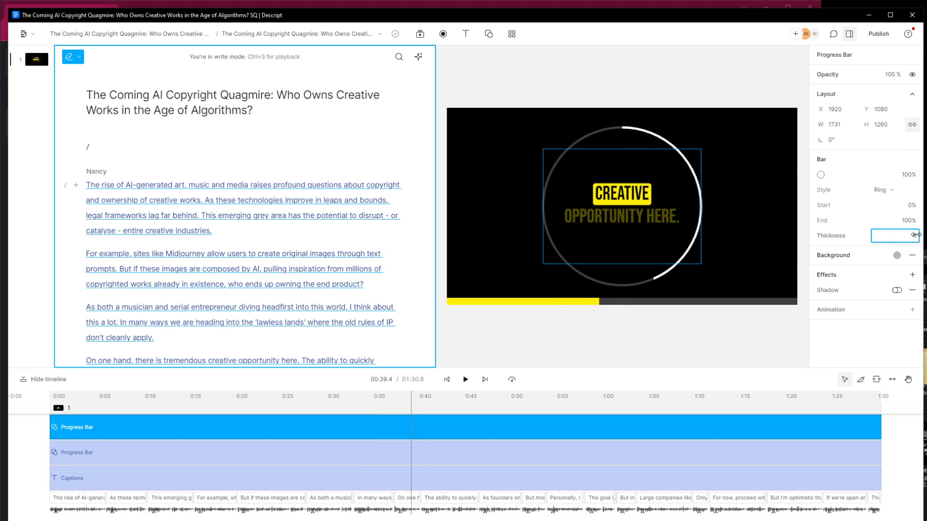
pyautogui.press('Return')
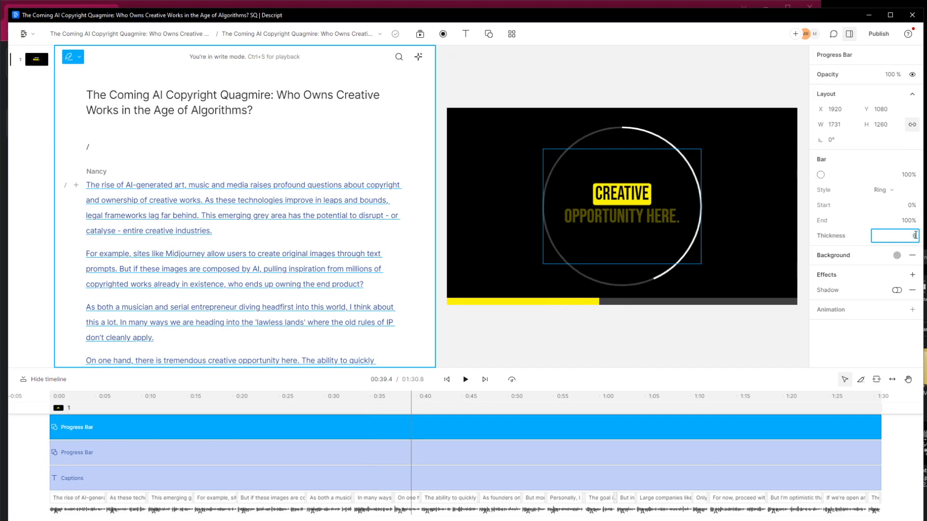
# Step: Set the ring progress bar's colour to yellow ffee00 and return the playhead to the start
pyautogui.click(821, 175)
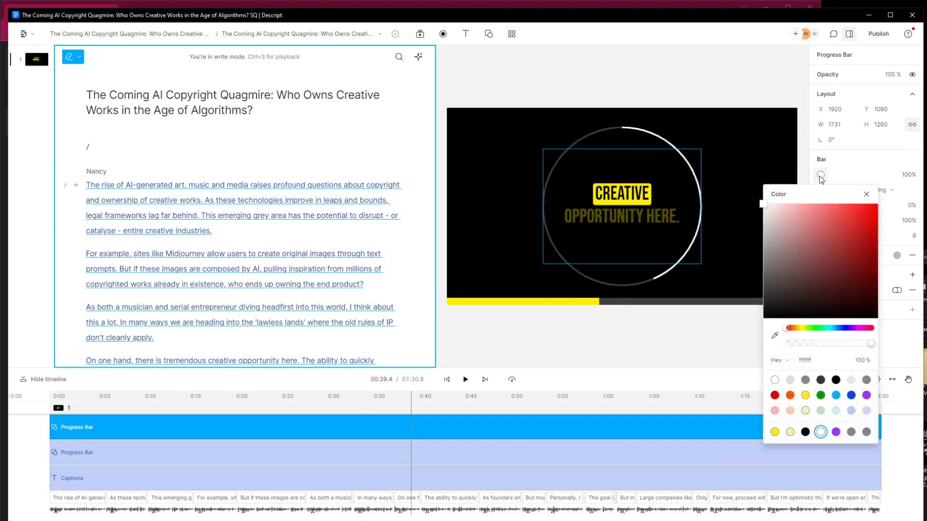
pyautogui.click(805, 396)
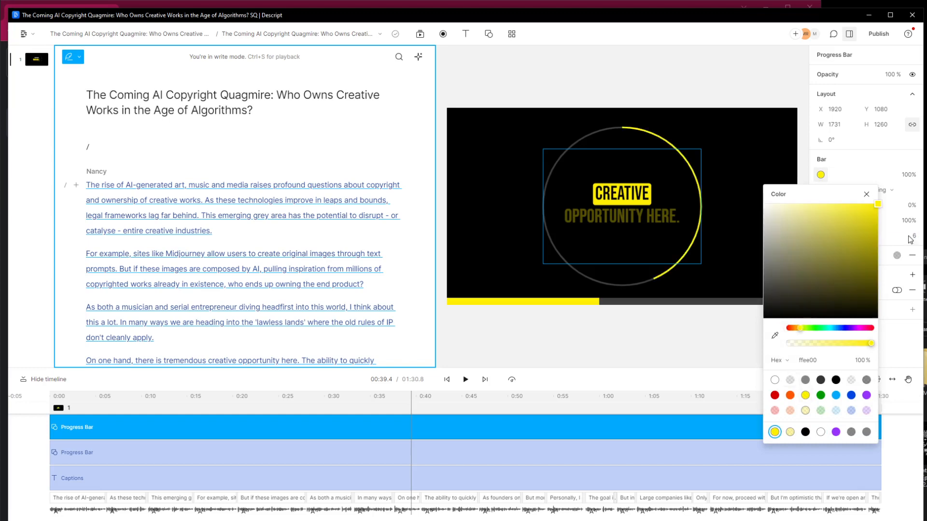
pyautogui.click(866, 195)
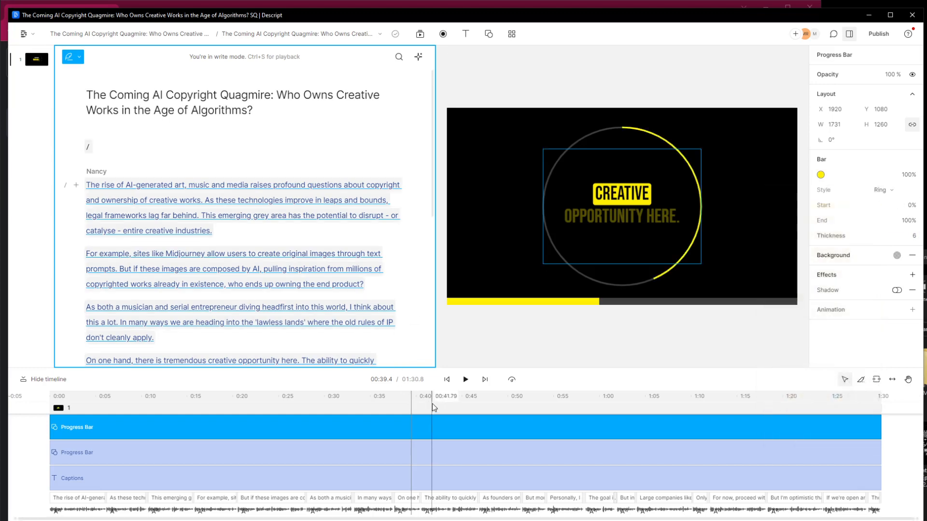
pyautogui.moveTo(432, 403); pyautogui.dragTo(29, 380)
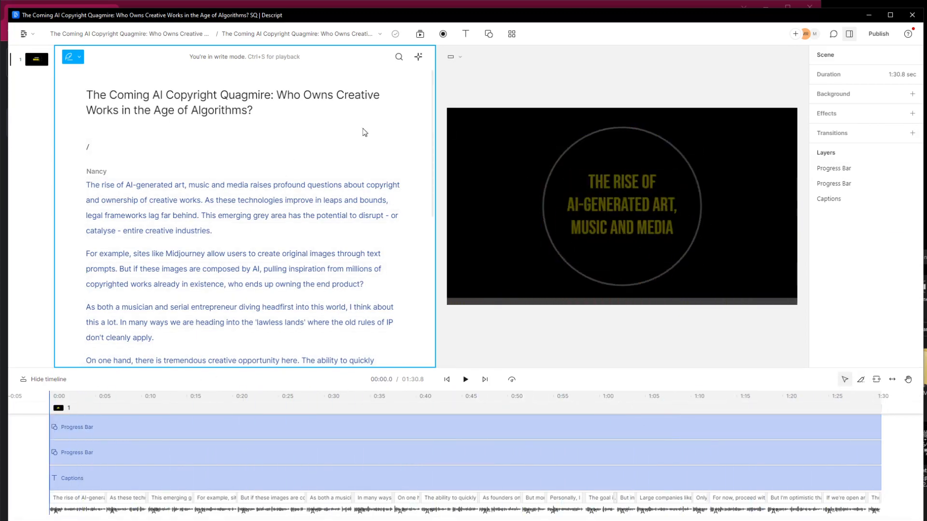
# Step: Insert a waveform layer at the start of the scene and play the opening seconds to preview it
pyautogui.click(87, 147)
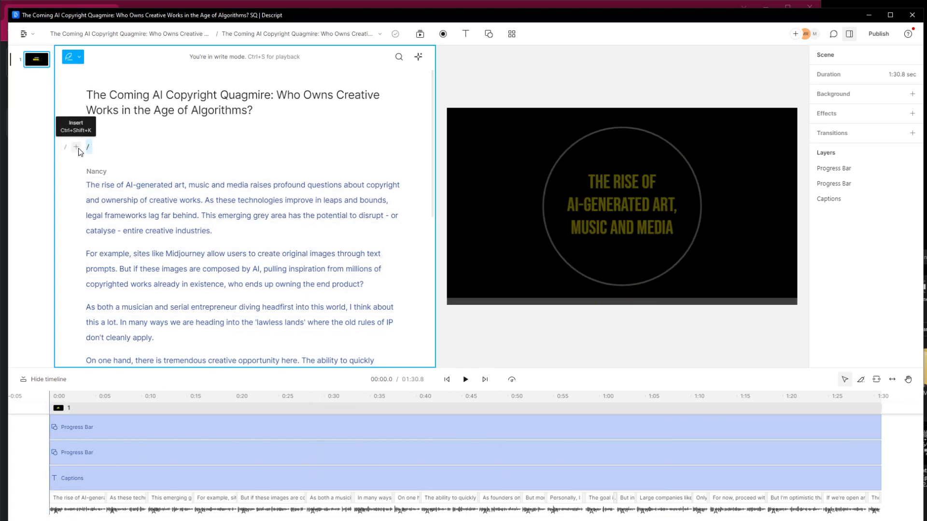
pyautogui.click(76, 147)
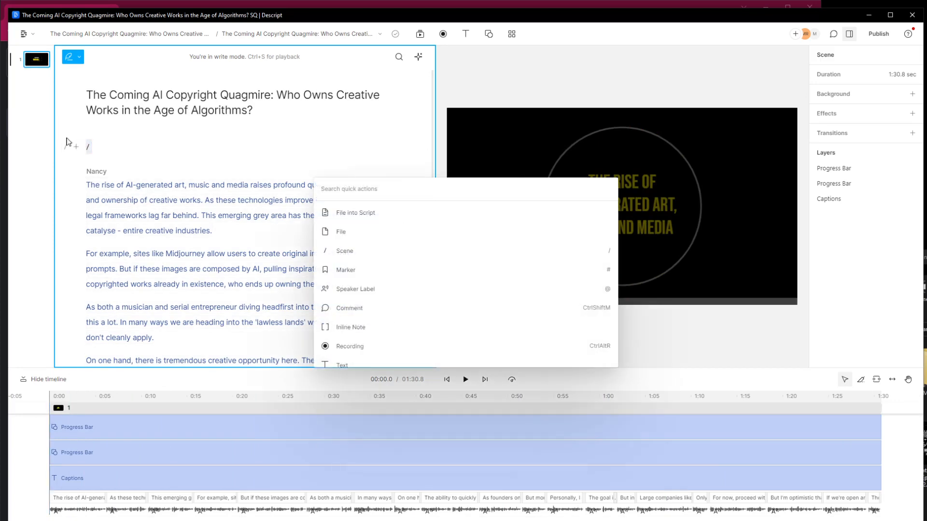
pyautogui.scroll(-5, 484, 317)
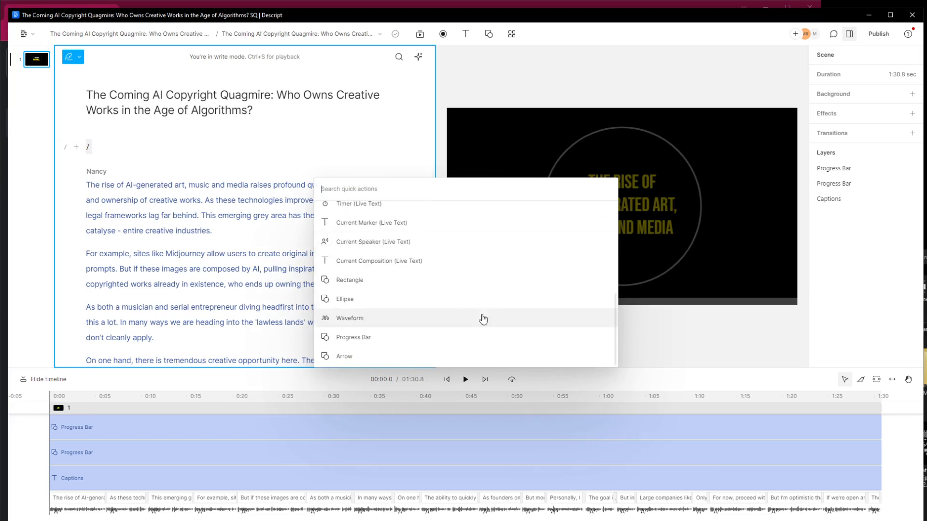
pyautogui.click(370, 320)
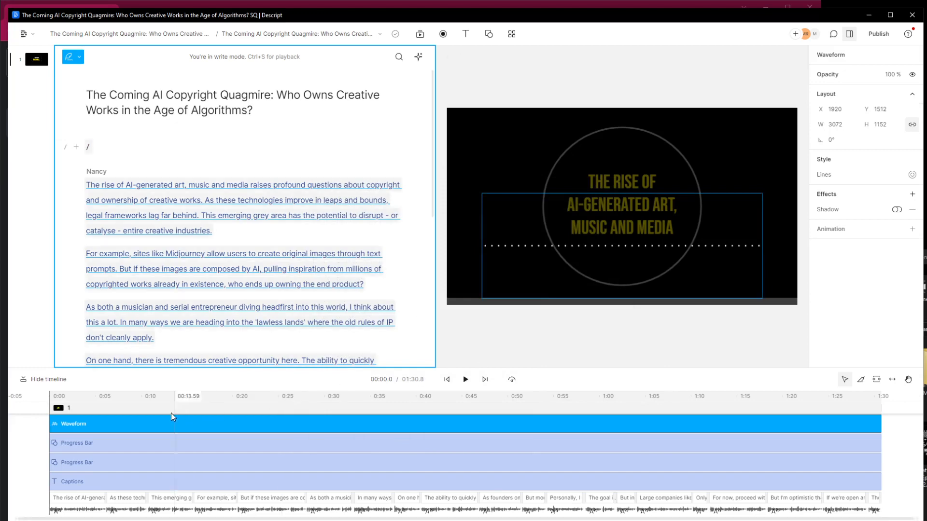
pyautogui.click(465, 380)
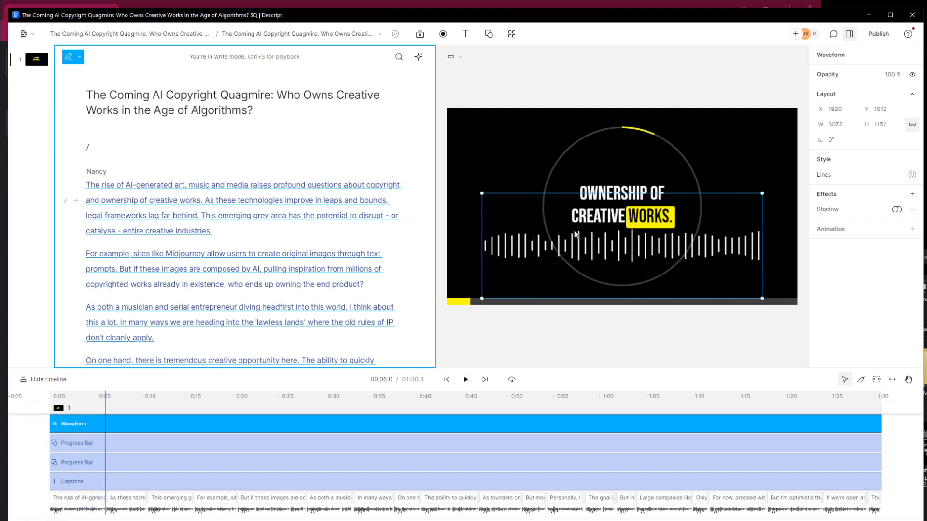
# Step: Move the waveform up behind the captions to about Y 1026 and narrow it to about 1731 wide to fit inside the ring
pyautogui.moveTo(612, 261); pyautogui.dragTo(616, 209)
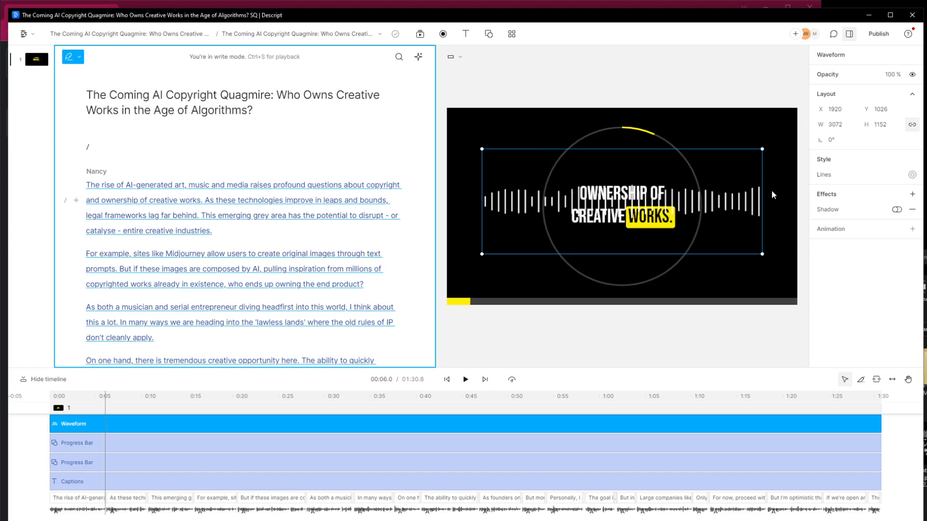
pyautogui.moveTo(762, 203); pyautogui.dragTo(702, 202)
pyautogui.moveTo(480, 193); pyautogui.dragTo(541, 198)
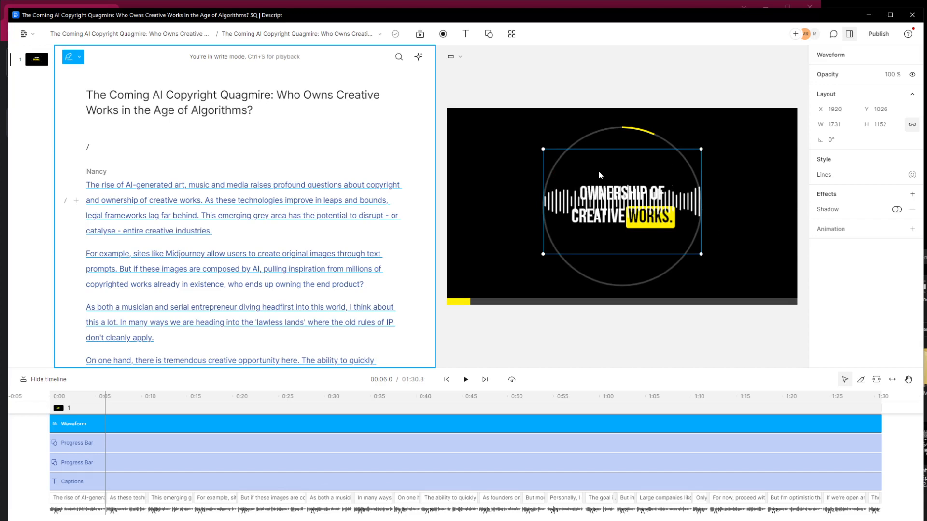
# Step: Send the waveform layer to the back, beneath the captions and both progress bars
pyautogui.click(459, 424)
pyautogui.rightClick(460, 427)
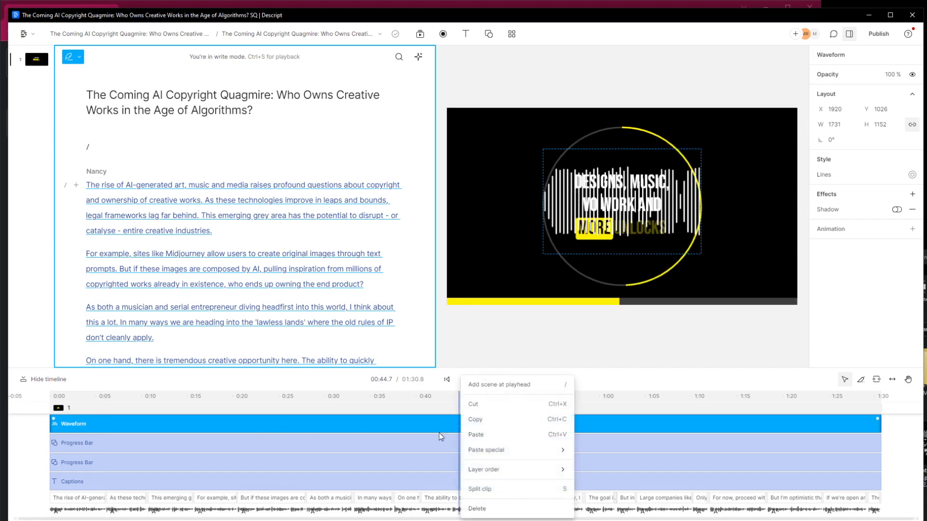
pyautogui.moveTo(504, 471)
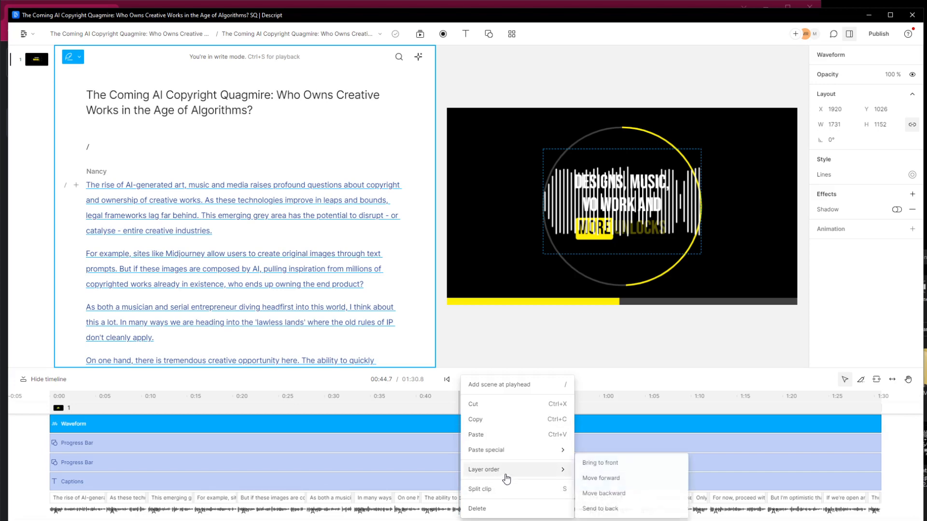
pyautogui.click(620, 511)
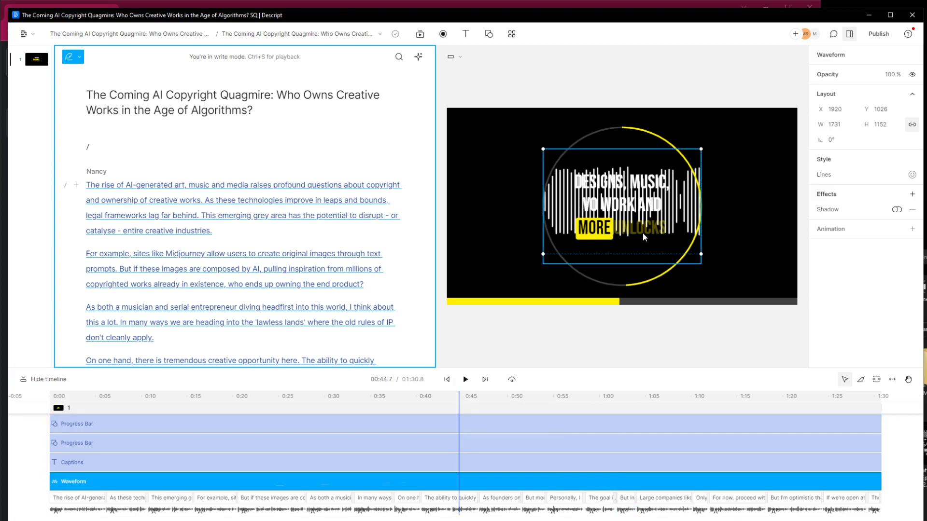
# Step: Lower the waveform's colour opacity to 19% and play the video from the start to check it
pyautogui.click(913, 176)
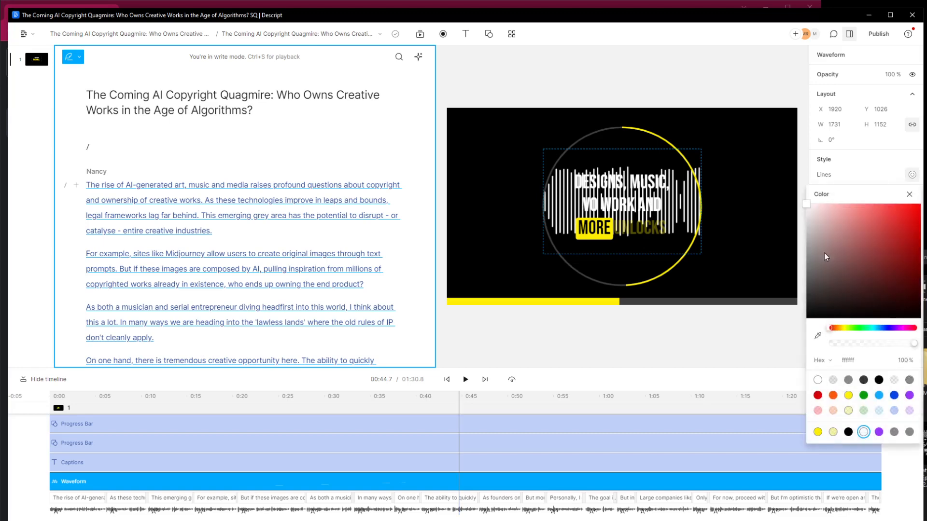
pyautogui.moveTo(912, 346); pyautogui.dragTo(850, 353)
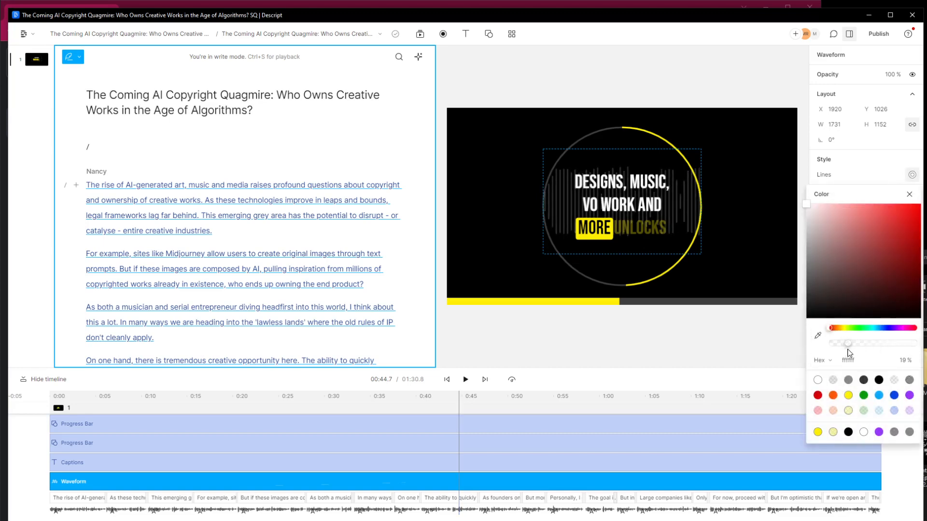
pyautogui.moveTo(416, 399); pyautogui.dragTo(56, 400)
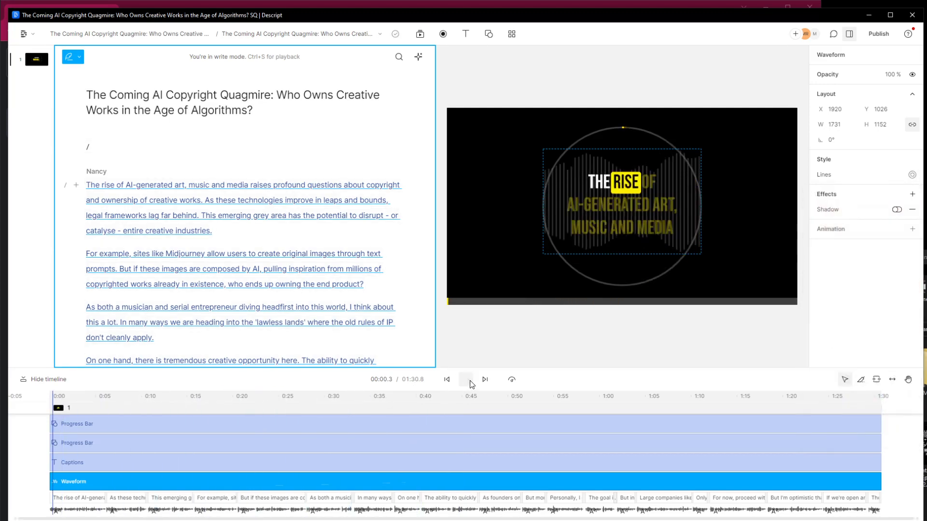
pyautogui.click(470, 381)
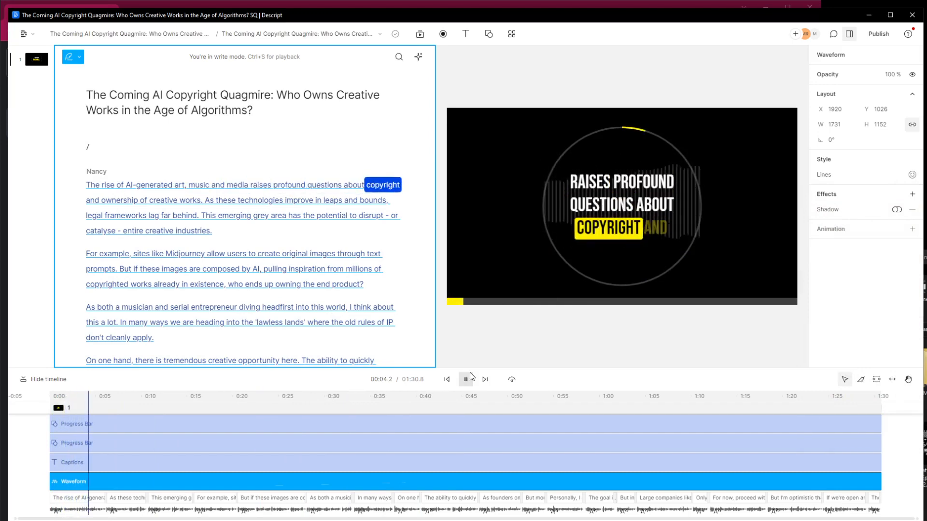
pyautogui.click(466, 380)
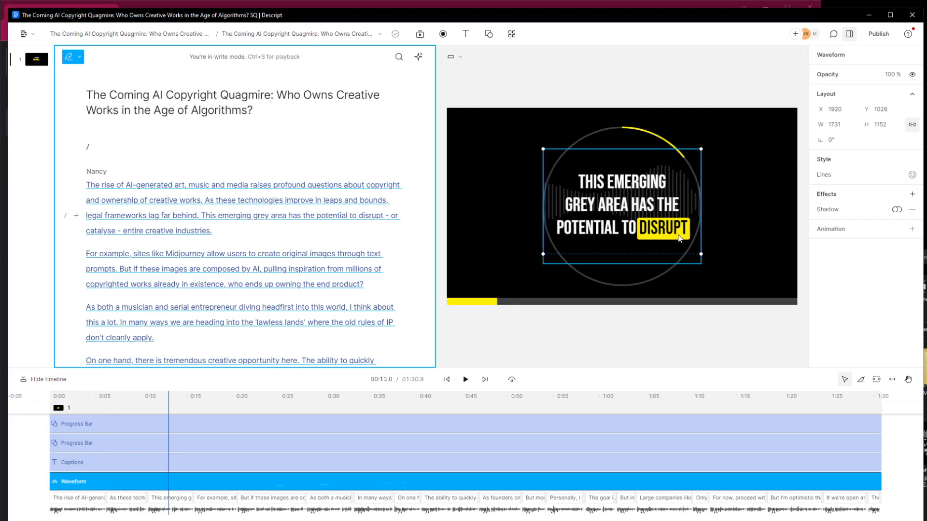
# Step: Set the captions' future-words fill to dark yellow 3e3a03 at 100% opacity, and play the video from the start to check it
pyautogui.click(259, 463)
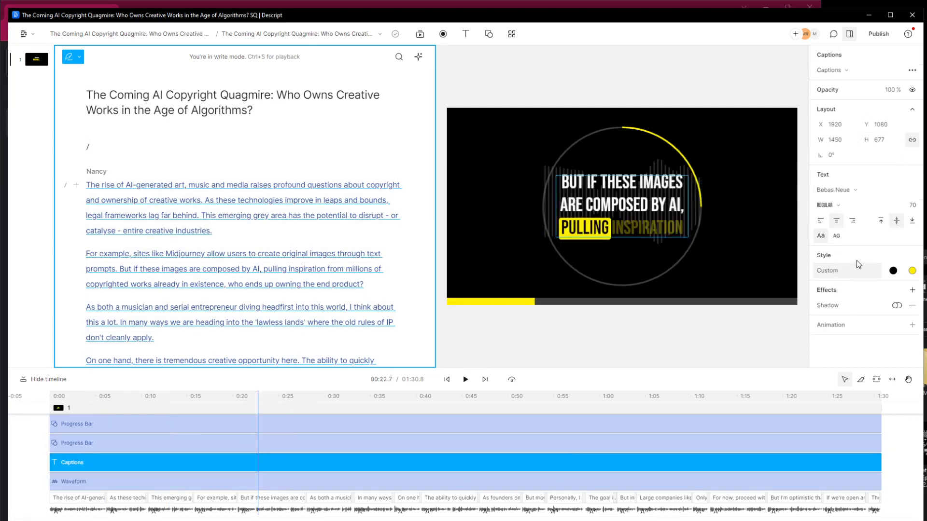
pyautogui.click(827, 270)
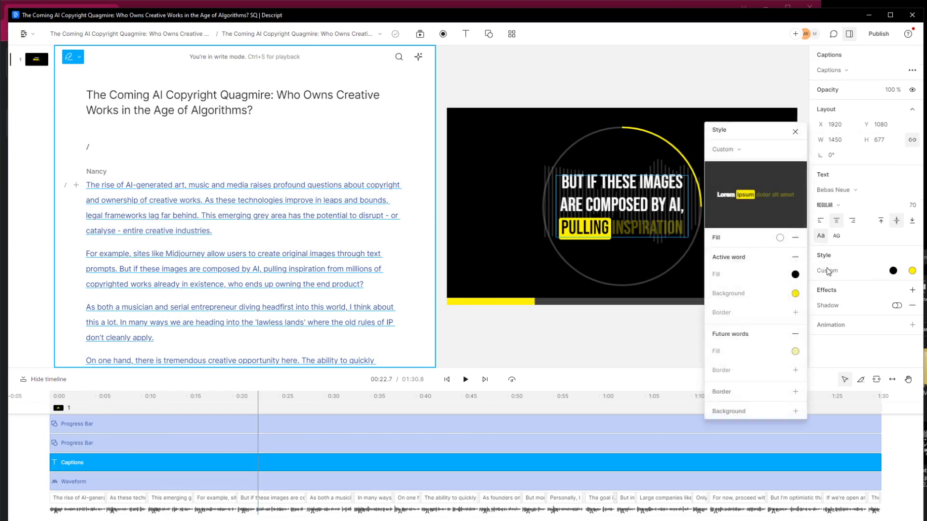
pyautogui.click(795, 352)
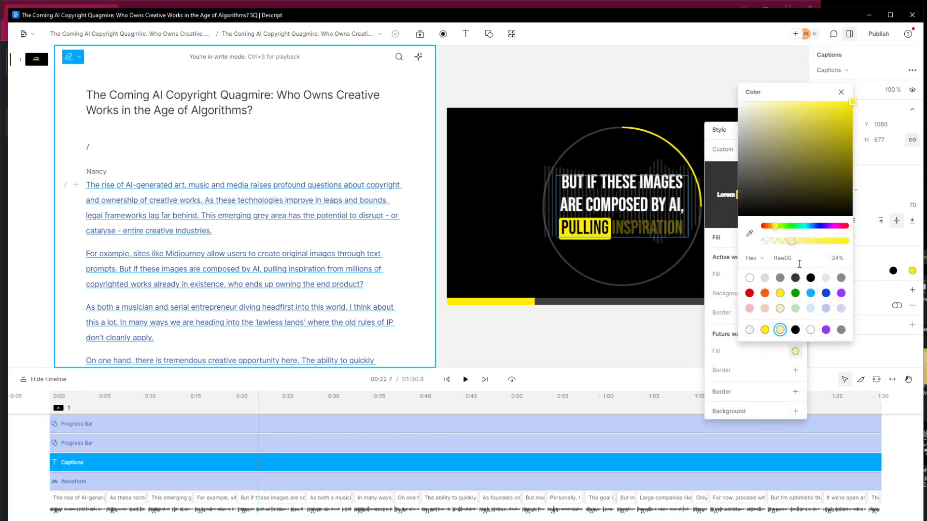
pyautogui.moveTo(791, 243); pyautogui.dragTo(853, 248)
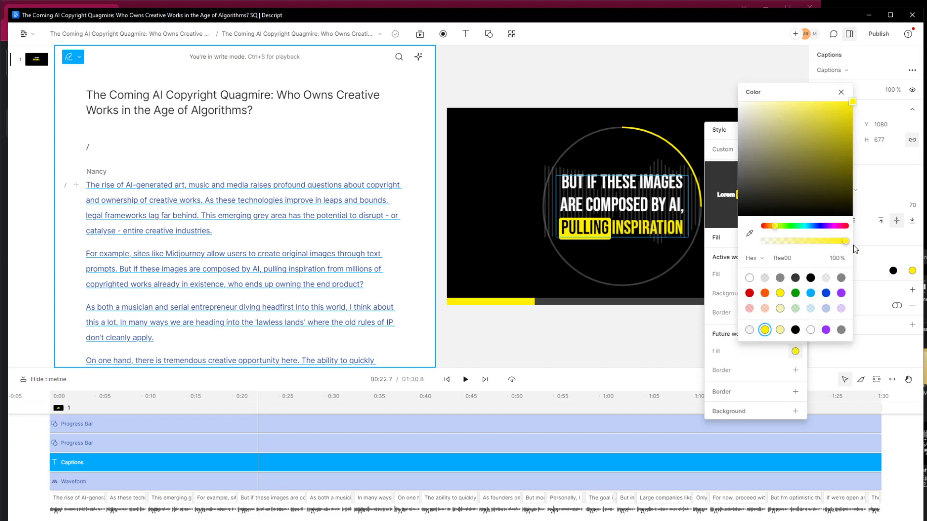
pyautogui.moveTo(848, 110); pyautogui.dragTo(848, 191)
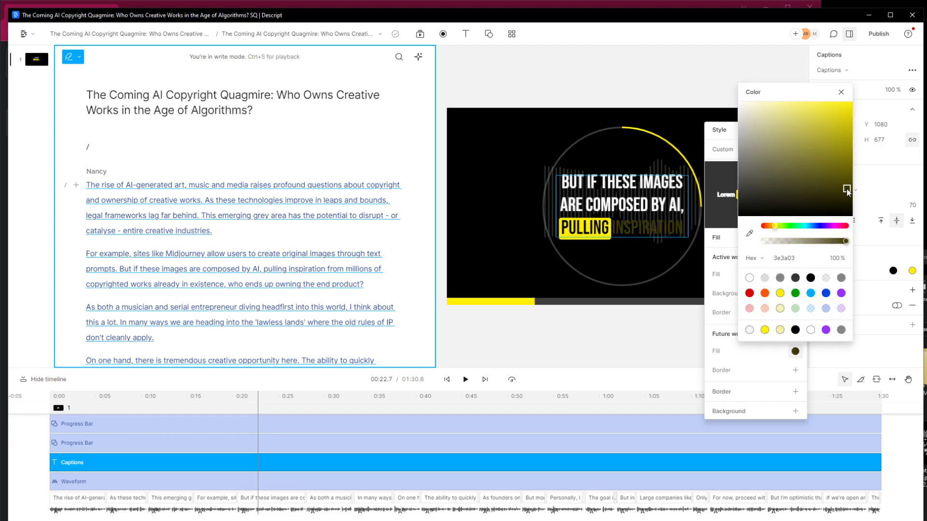
pyautogui.click(841, 92)
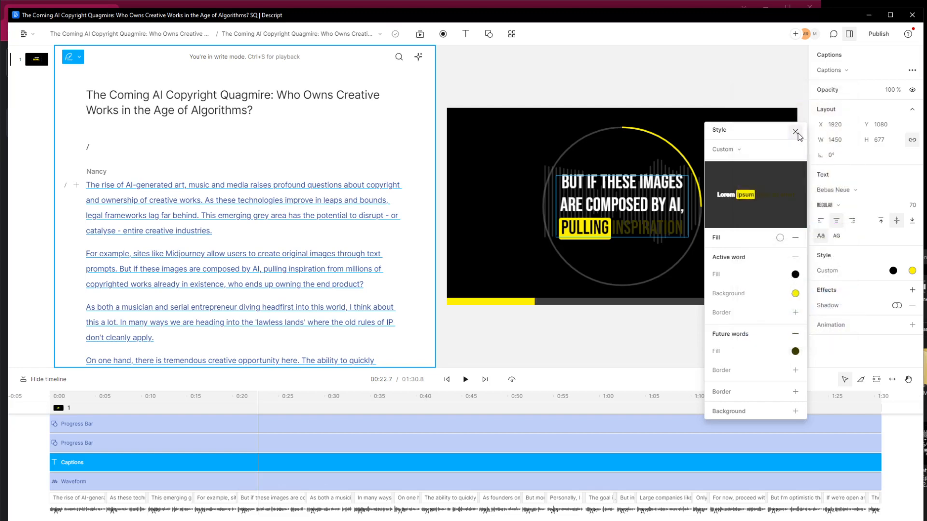
pyautogui.click(611, 260)
pyautogui.moveTo(402, 407); pyautogui.dragTo(51, 407)
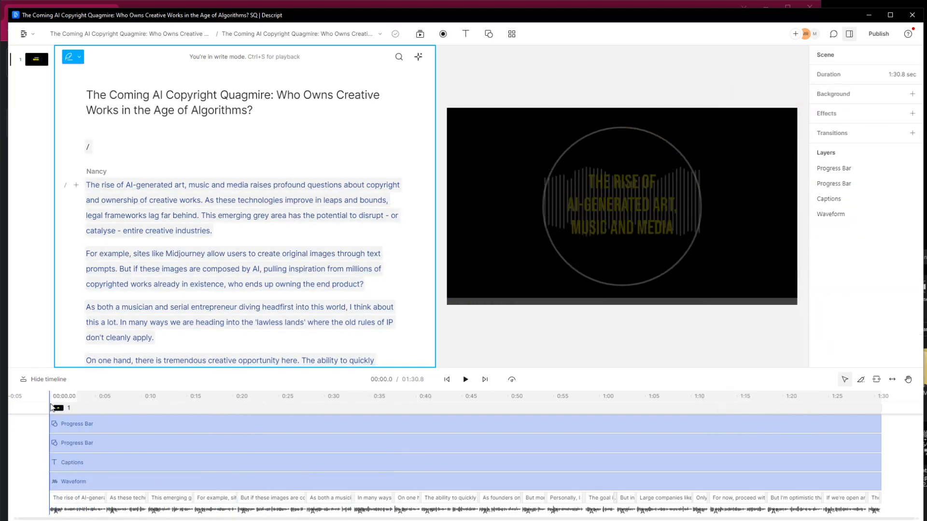
pyautogui.click(465, 382)
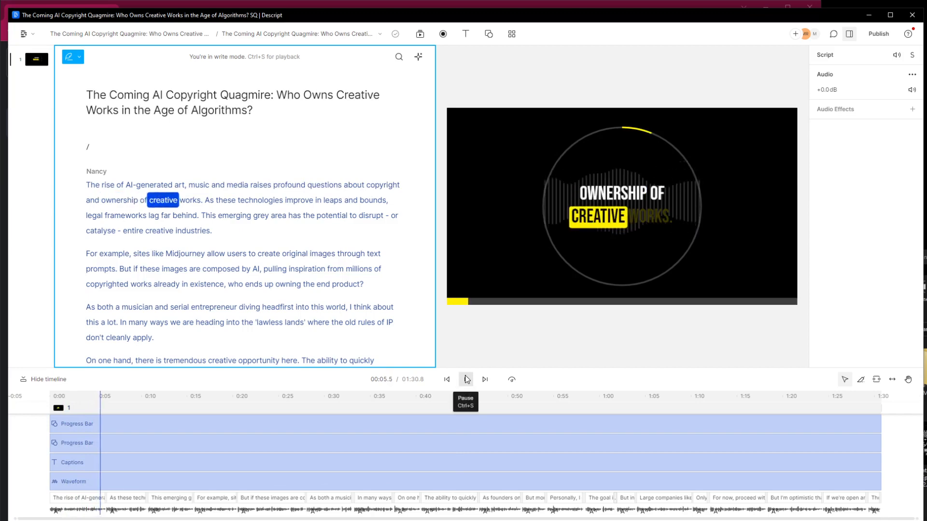
pyautogui.click(467, 380)
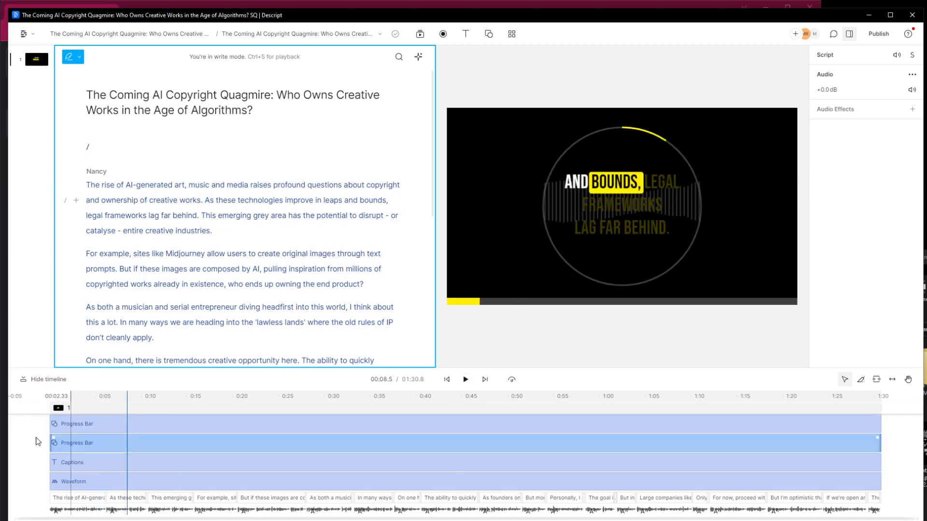
# Step: Add a captions layer to the scene and switch its text source to Composition name
pyautogui.click(83, 150)
pyautogui.write('/')
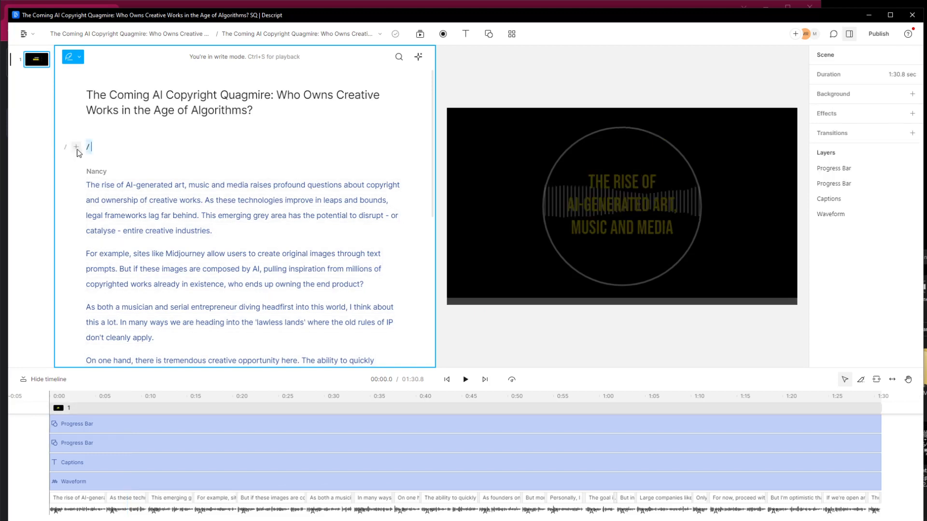
pyautogui.click(76, 147)
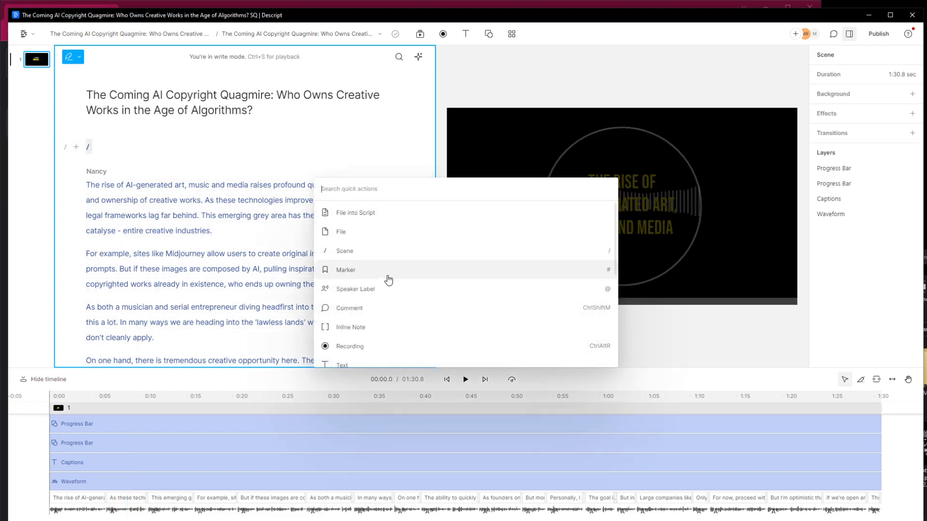
pyautogui.scroll(-3, 395, 275)
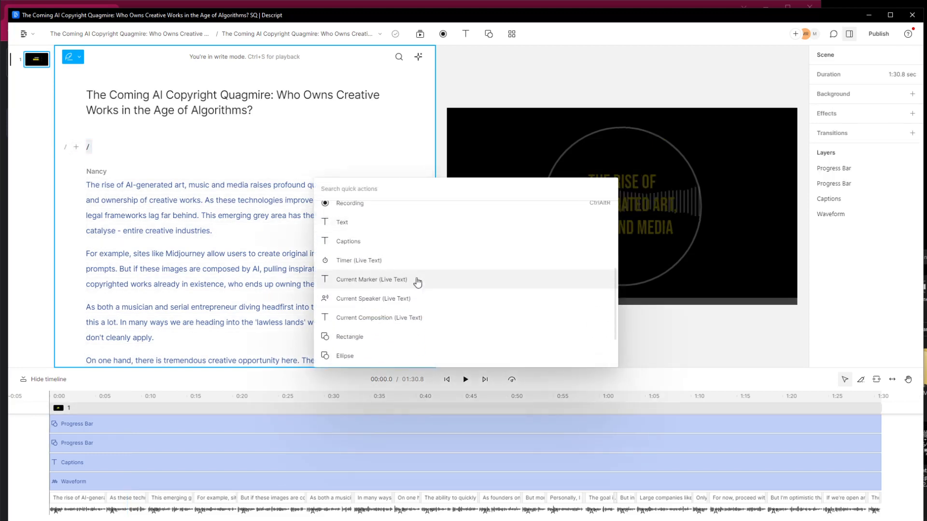
pyautogui.scroll(2, 401, 286)
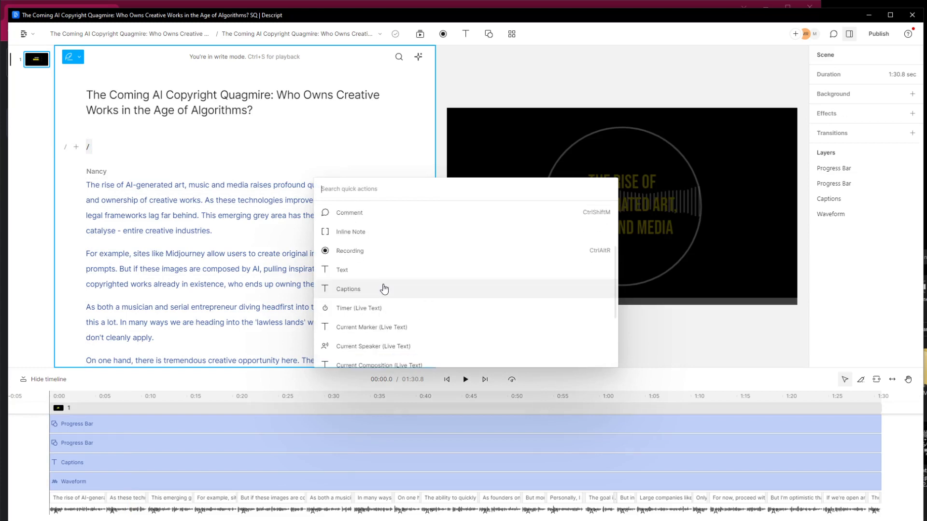
pyautogui.click(383, 290)
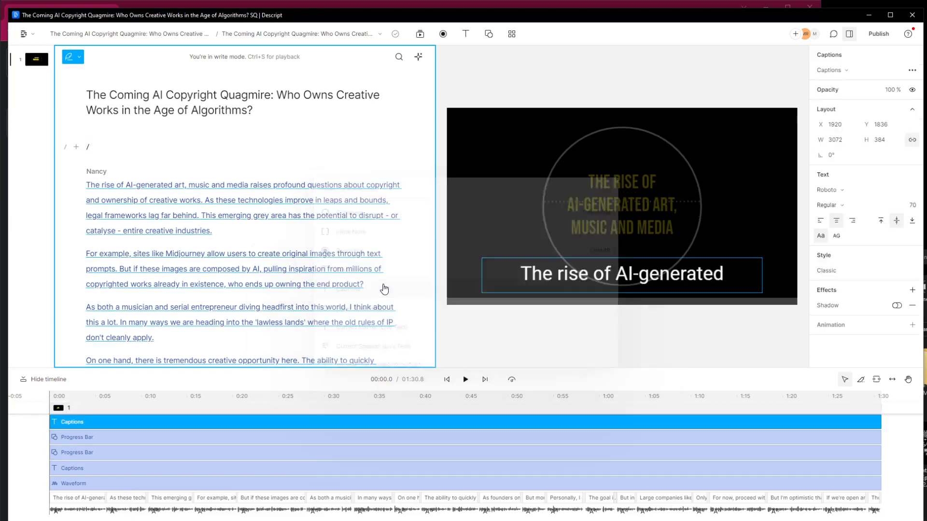
pyautogui.click(831, 70)
pyautogui.click(865, 136)
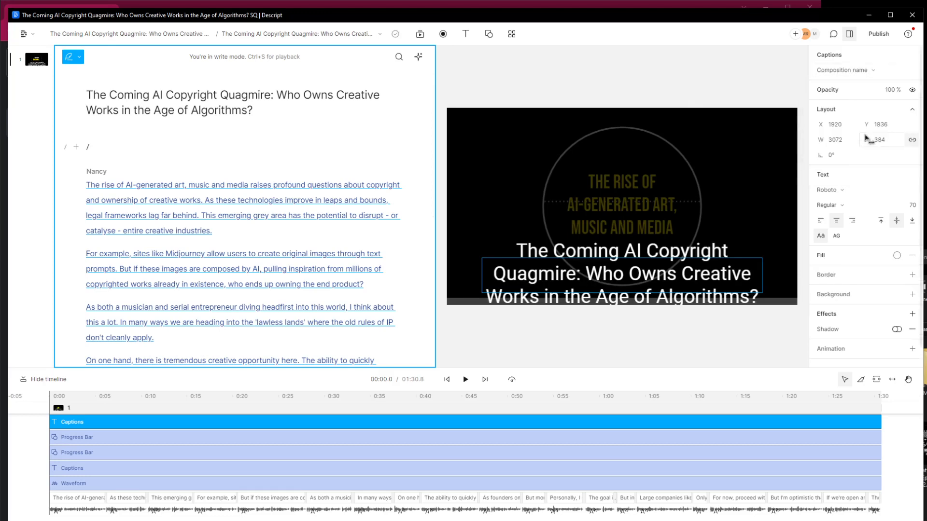
# Step: Set the title text size to 23, narrow its box to about 2323 wide, and place it centrally at the top of the frame
pyautogui.moveTo(695, 263); pyautogui.dragTo(703, 160)
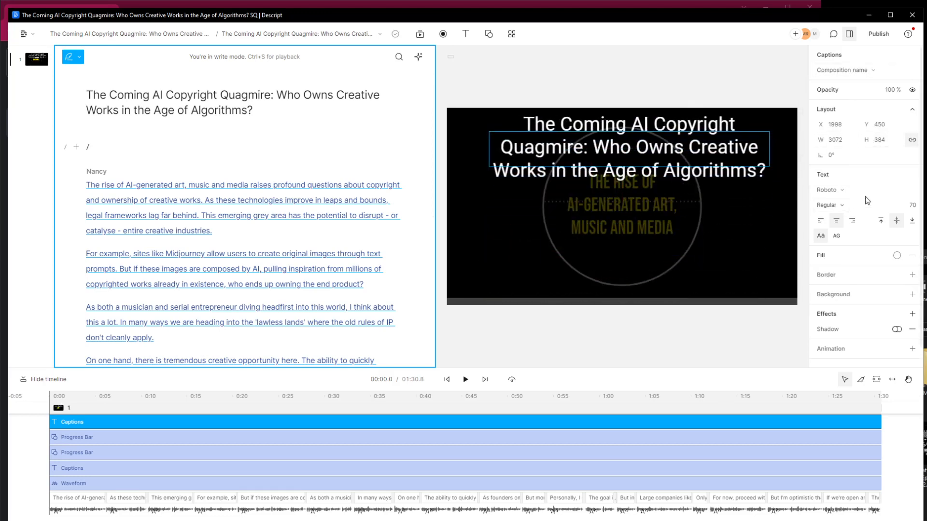
pyautogui.moveTo(912, 205); pyautogui.dragTo(703, 156)
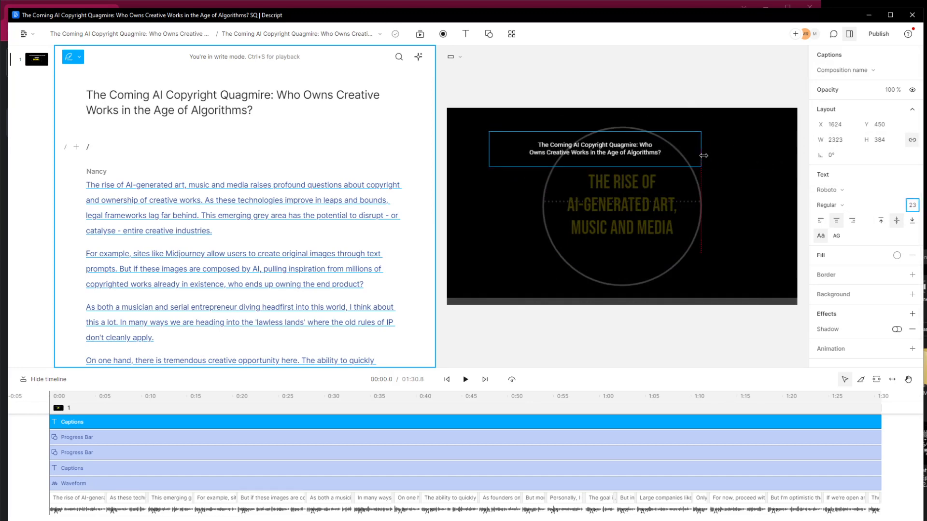
pyautogui.moveTo(601, 155); pyautogui.dragTo(637, 133)
# Step: Move the progress ring, the karaoke captions and the waveform down to Y 1200, beneath the title
pyautogui.click(530, 438)
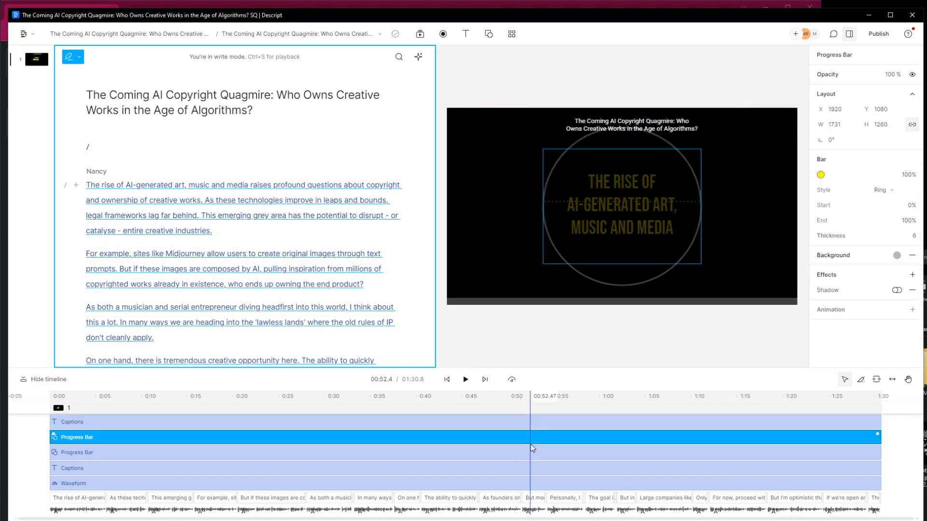
pyautogui.moveTo(639, 219); pyautogui.dragTo(642, 227)
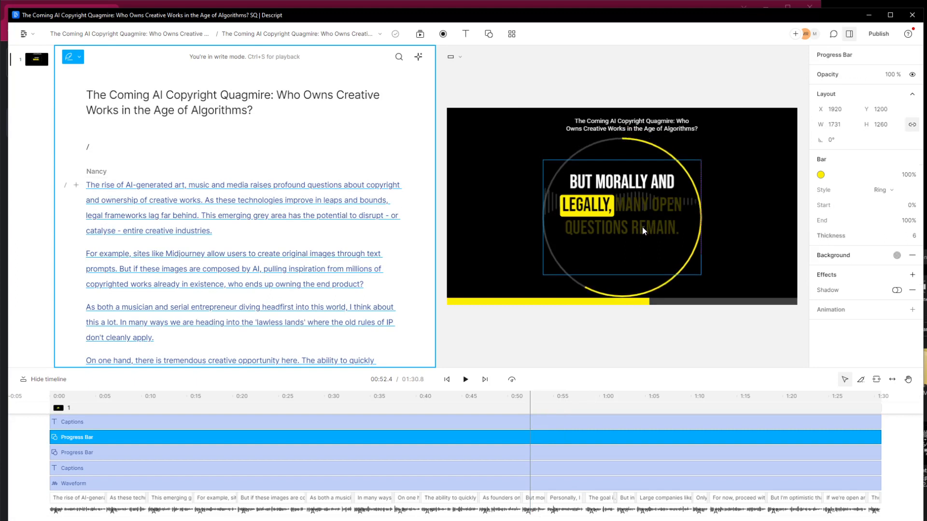
pyautogui.click(454, 473)
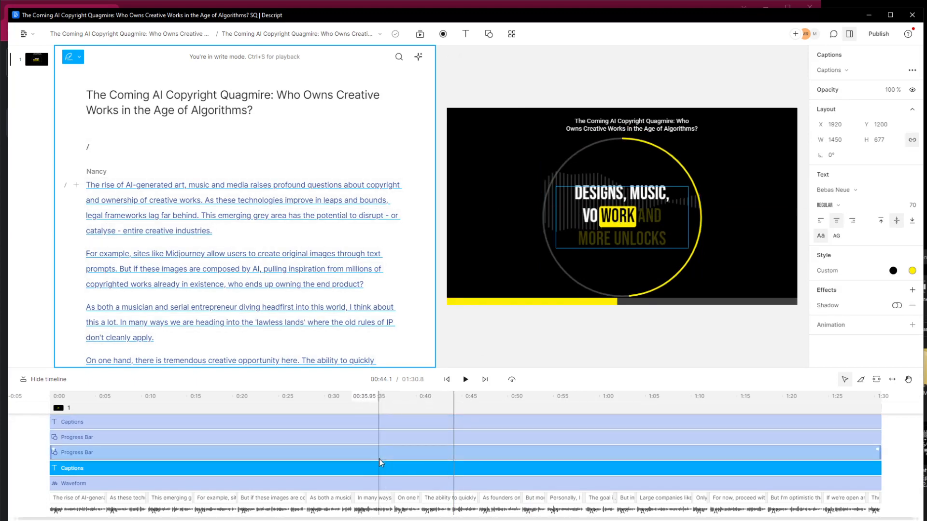
pyautogui.click(375, 485)
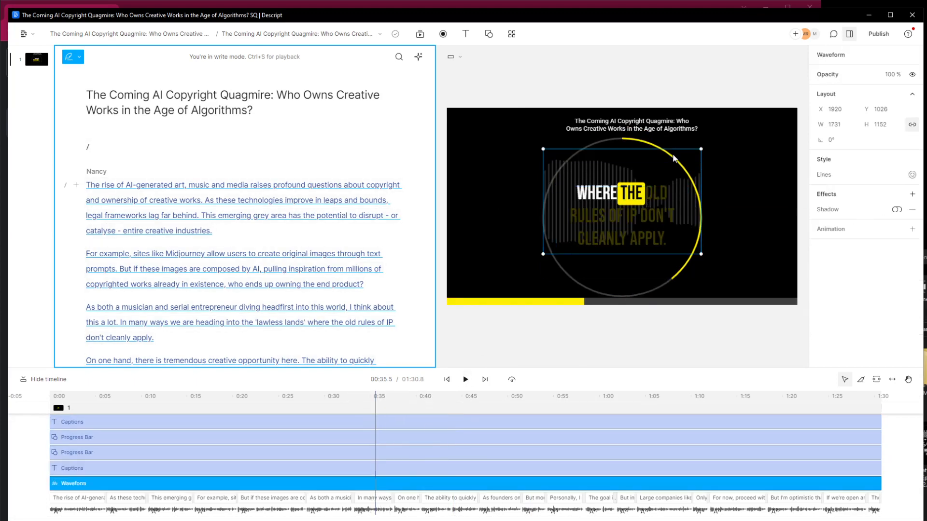
pyautogui.moveTo(673, 165); pyautogui.dragTo(675, 174)
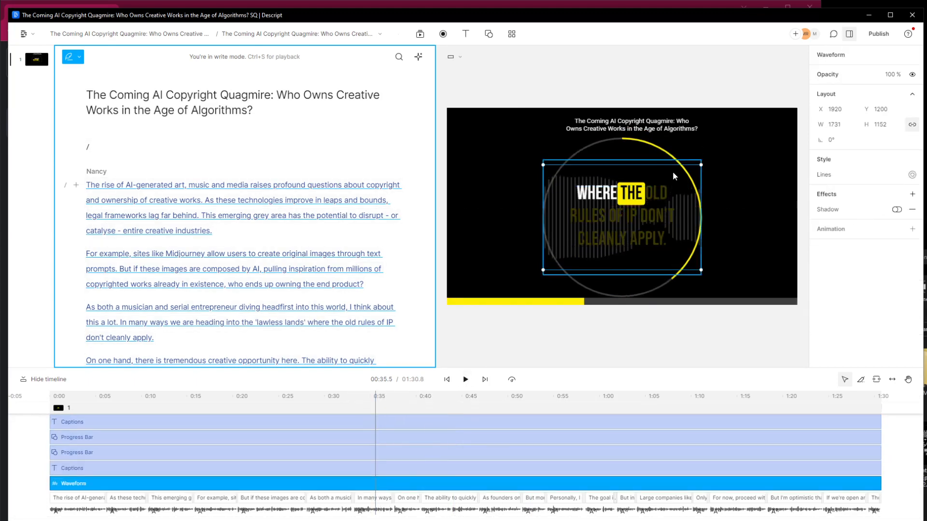
pyautogui.moveTo(377, 398); pyautogui.dragTo(311, 376)
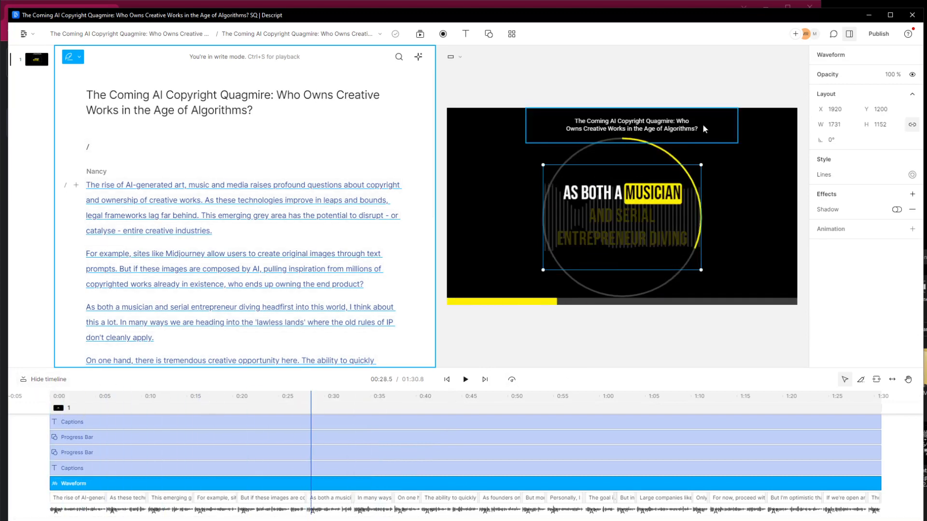
# Step: Replace "AI" in the composition title with "vb" to test the live title text, and restore "AI"
pyautogui.click(165, 94)
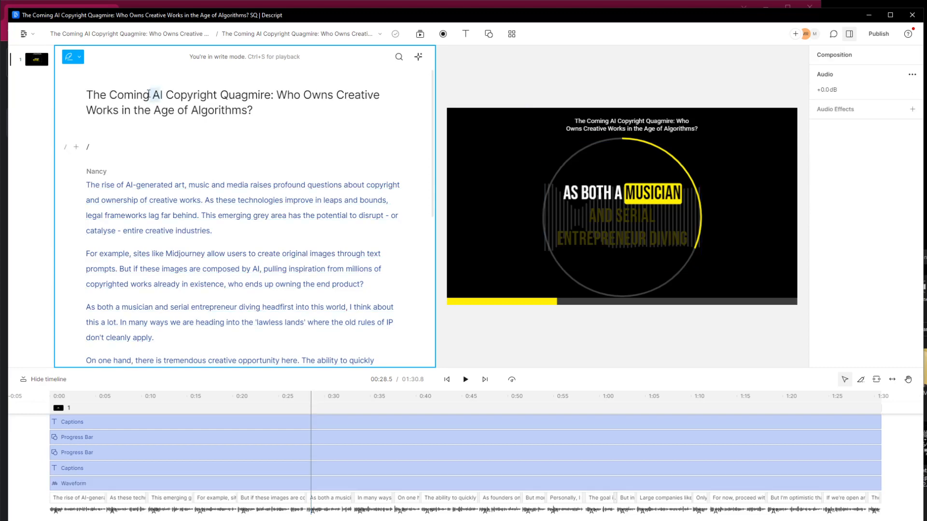
pyautogui.write('vb')
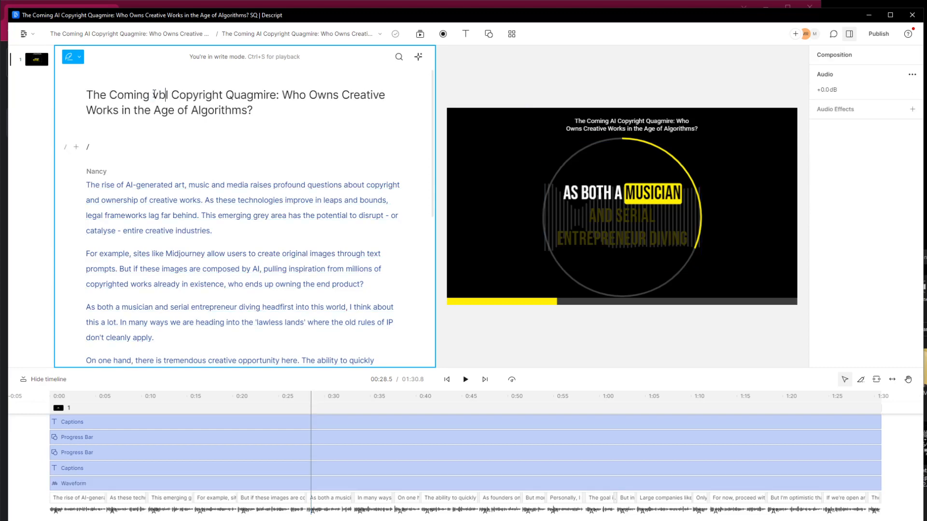
pyautogui.click(196, 149)
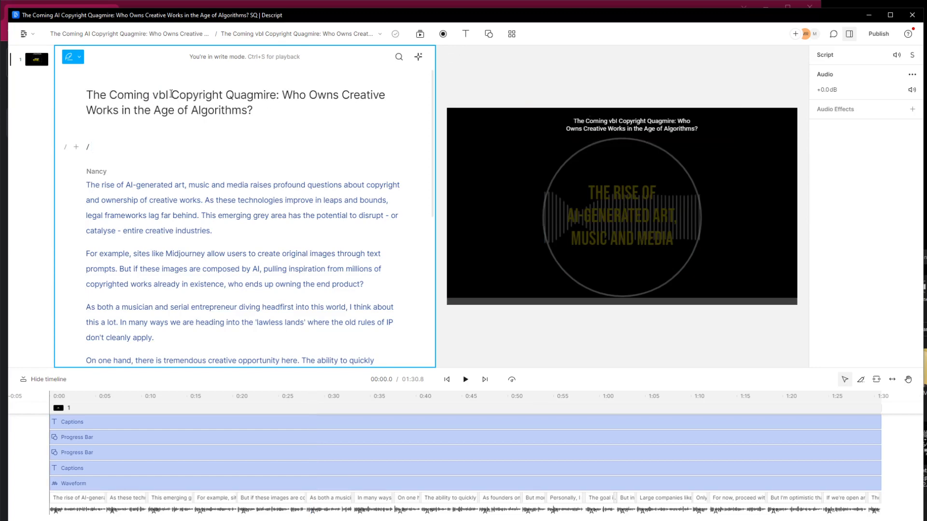
pyautogui.moveTo(171, 93); pyautogui.dragTo(158, 94)
pyautogui.write('AI')
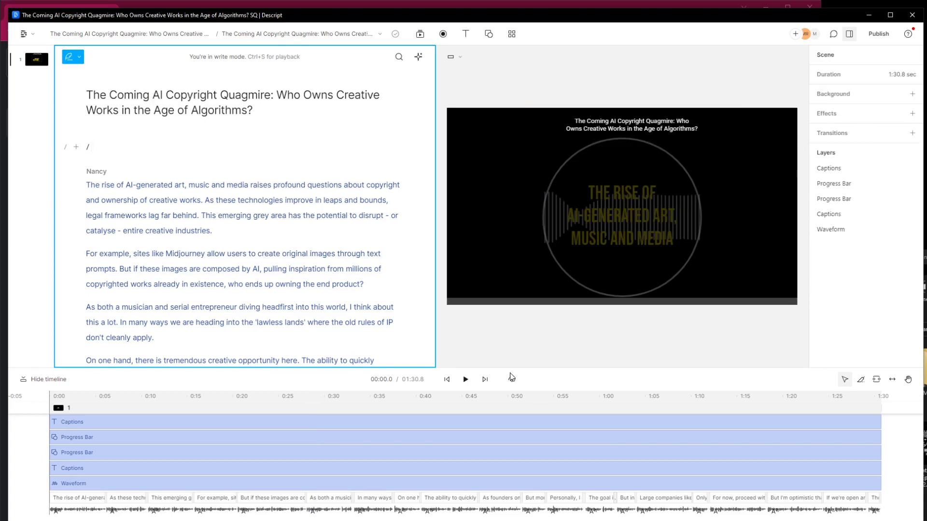
# Step: Insert a live timer text layer and set it to count down to the end
pyautogui.click(76, 147)
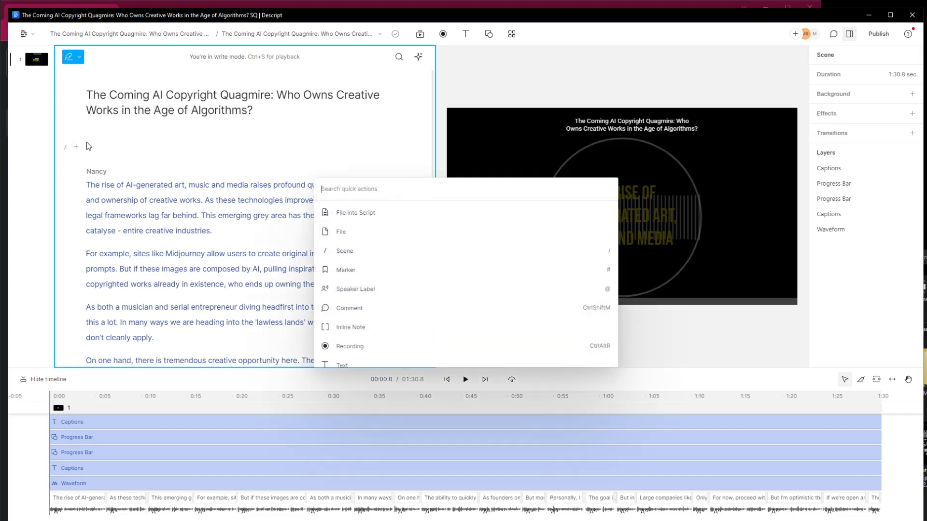
pyautogui.scroll(-3, 419, 297)
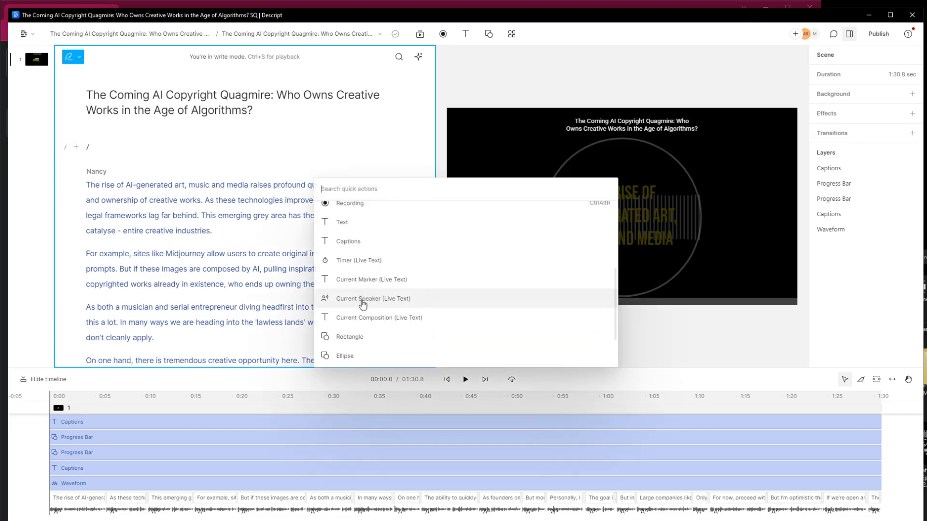
pyautogui.scroll(2, 375, 302)
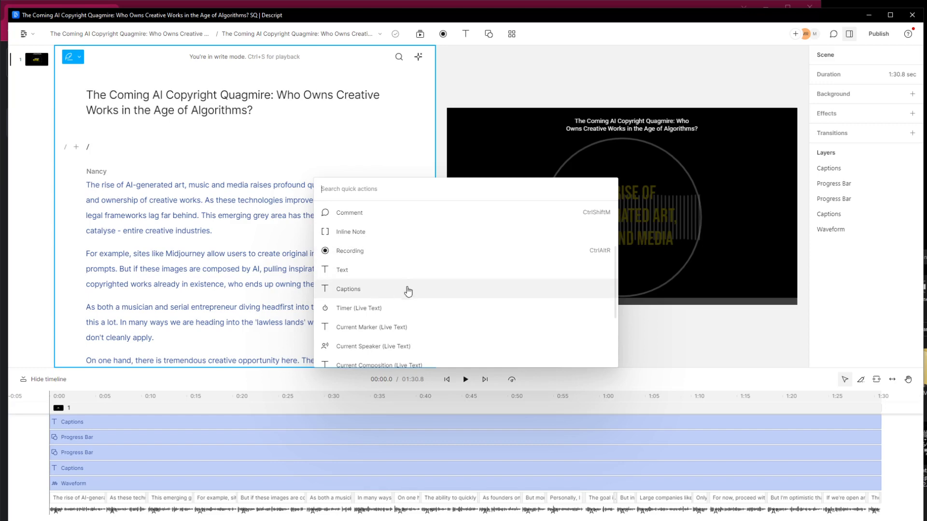
pyautogui.click(355, 312)
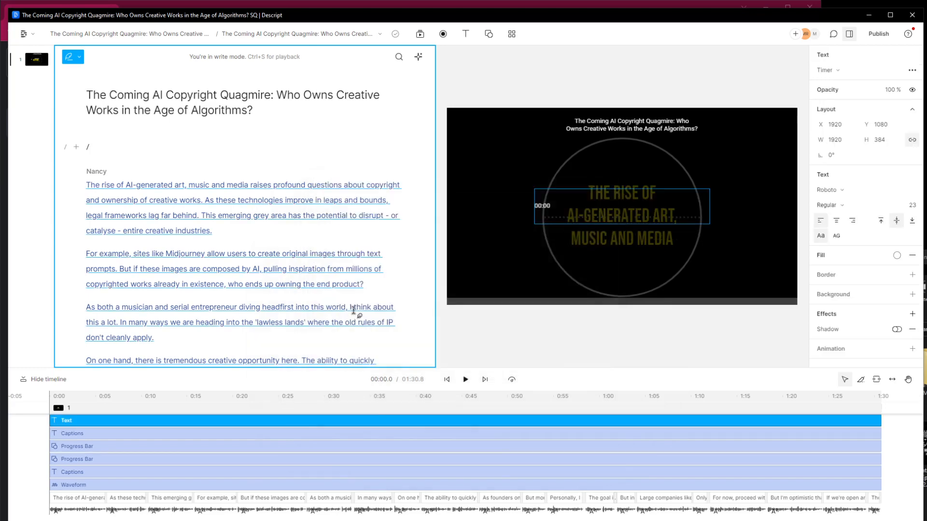
pyautogui.click(912, 70)
pyautogui.click(893, 108)
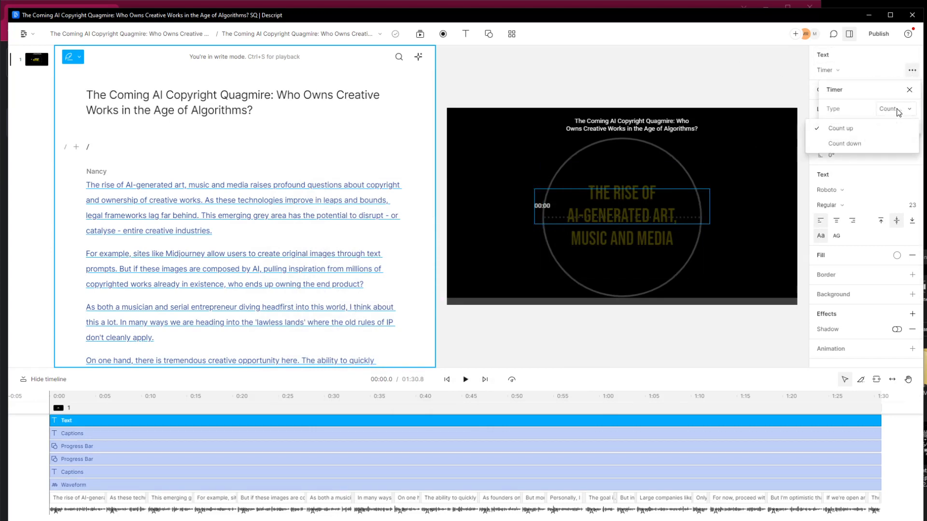
pyautogui.click(855, 144)
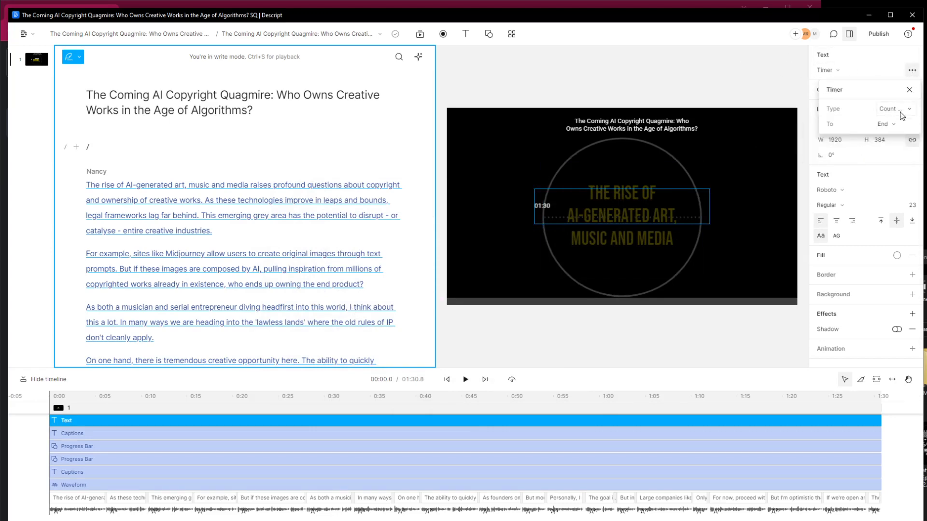
pyautogui.click(895, 127)
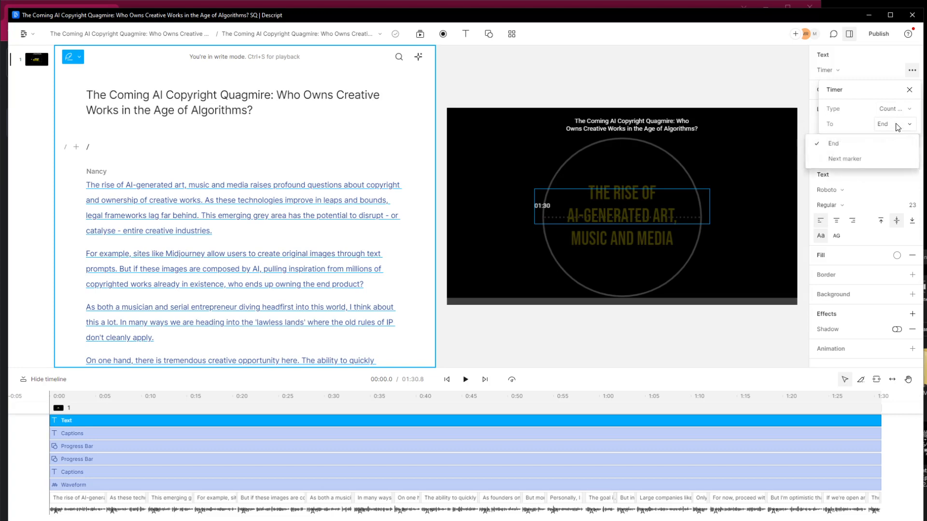
pyautogui.click(858, 146)
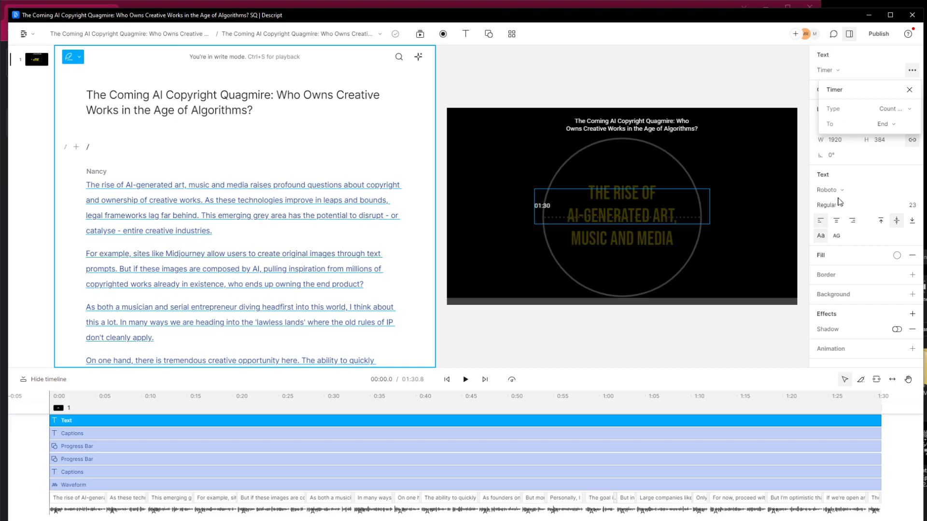
# Step: Centre the timer text in Bebas Neue at size 52 and move it down to about Y 1968, inside the ring's lower edge
pyautogui.click(836, 225)
pyautogui.click(836, 224)
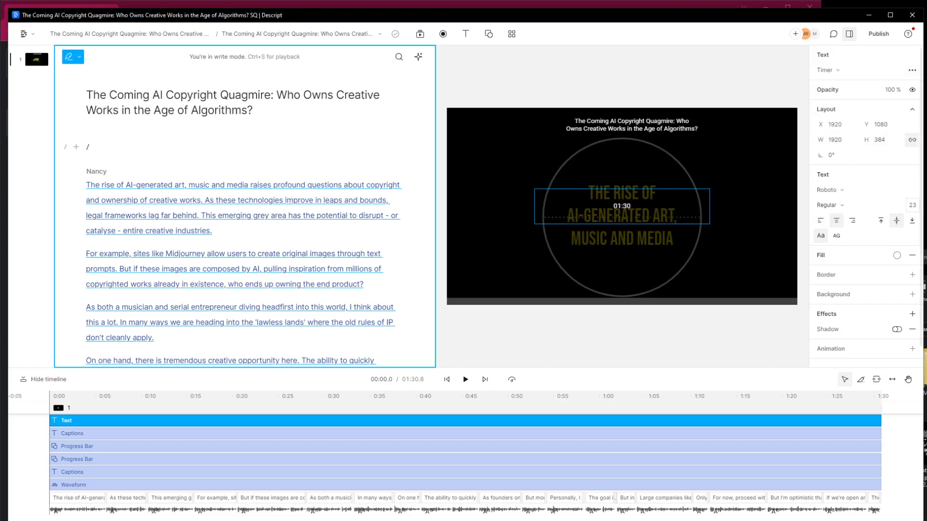
pyautogui.moveTo(912, 206)
pyautogui.mouseDown()
pyautogui.moveTo(13, 207)
pyautogui.moveTo(907, 206)
pyautogui.mouseUp()
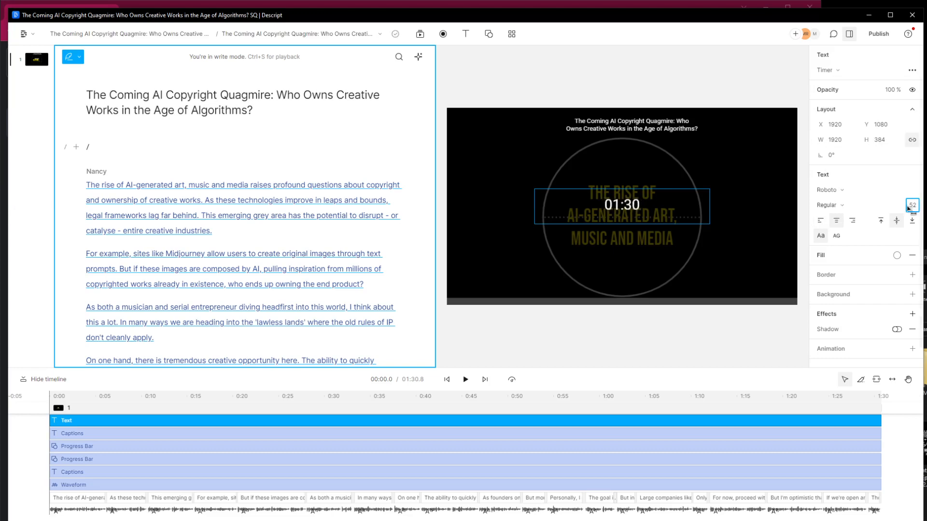
pyautogui.click(842, 191)
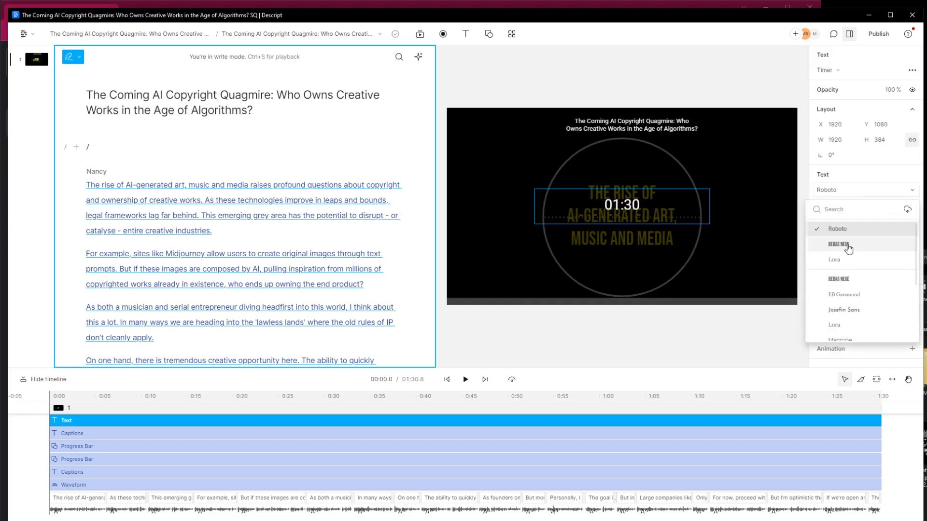
pyautogui.click(848, 246)
pyautogui.moveTo(668, 207); pyautogui.dragTo(652, 290)
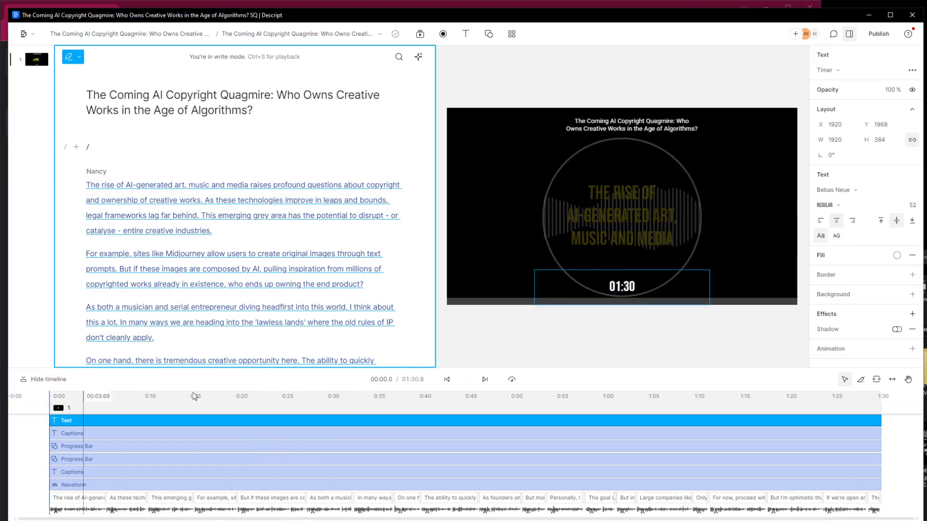
# Step: Play the video from the start to check the countdown timer, and examine a mid-video frame and the rest of the script
pyautogui.press('space')
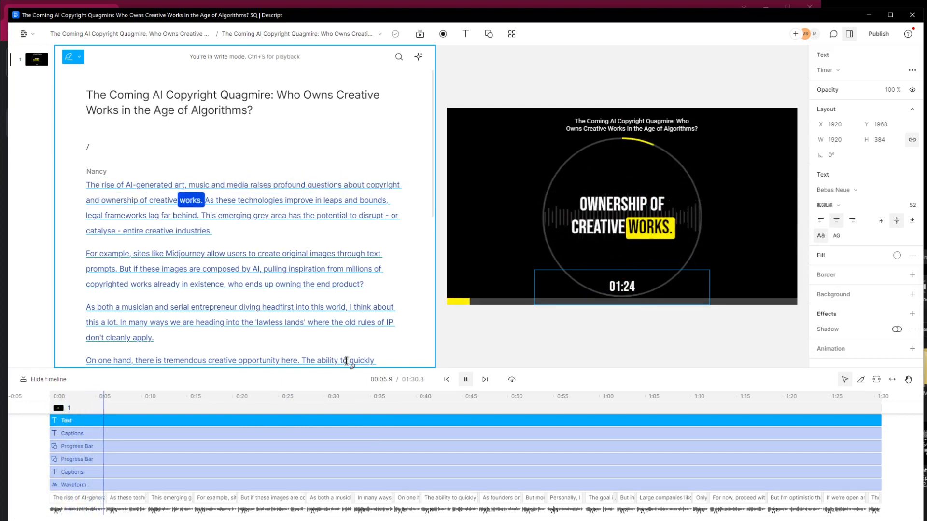
pyautogui.click(336, 246)
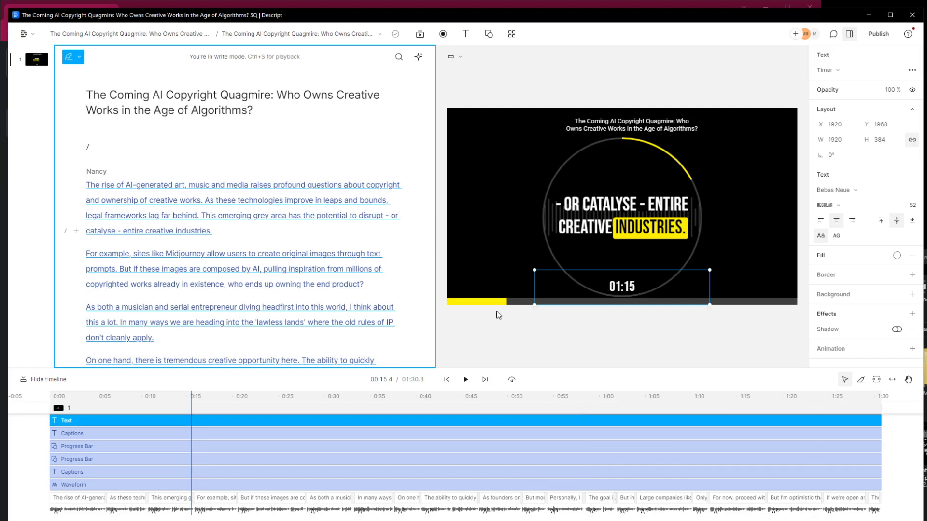
pyautogui.moveTo(620, 398); pyautogui.dragTo(503, 399)
pyautogui.scroll(-5, 309, 276)
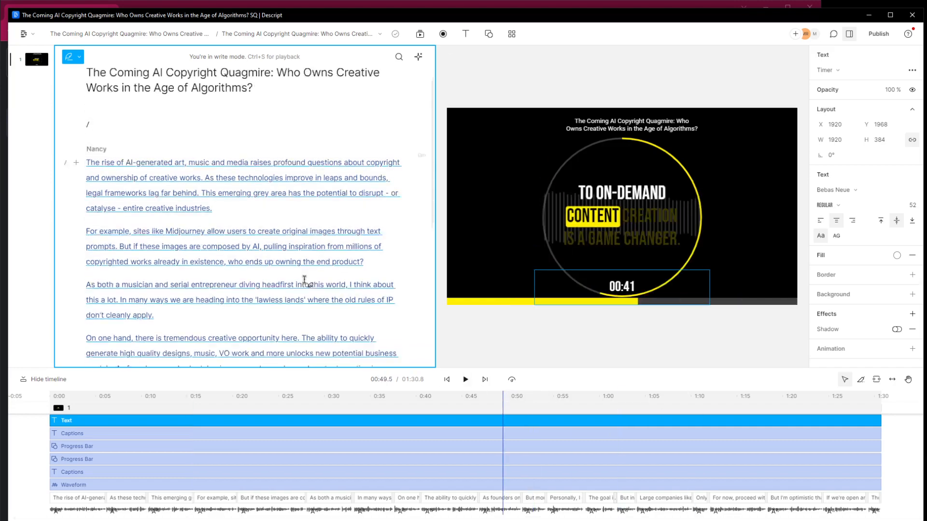
pyautogui.scroll(-2, 295, 284)
pyautogui.scroll(3, 295, 285)
pyautogui.scroll(-4, 294, 285)
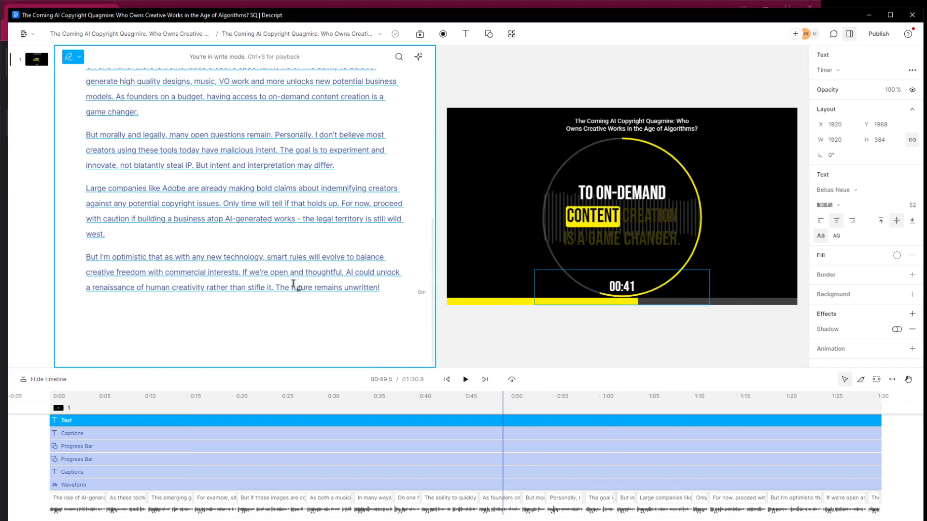
pyautogui.scroll(2, 299, 275)
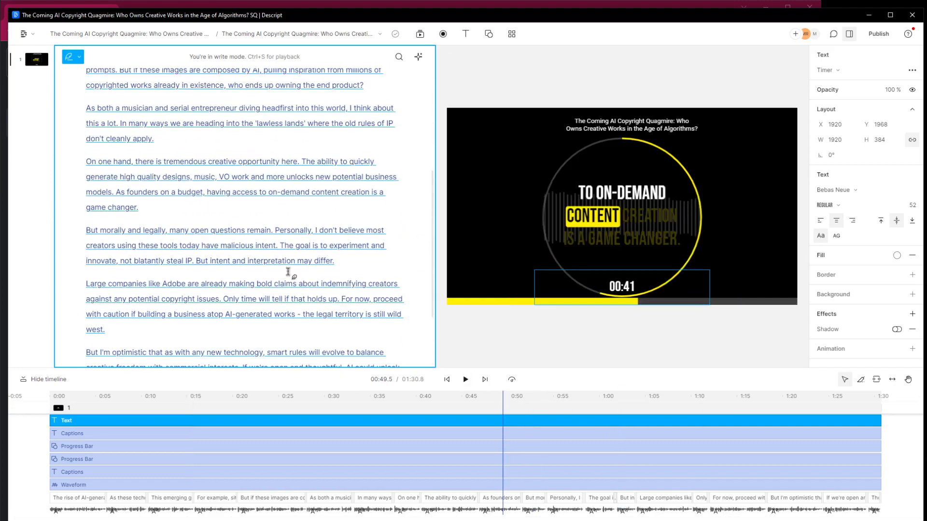
# Step: Play the narration from "music" in the "On one hand" paragraph, and replace "VO" with "Voice Over" in the script
pyautogui.click(194, 177)
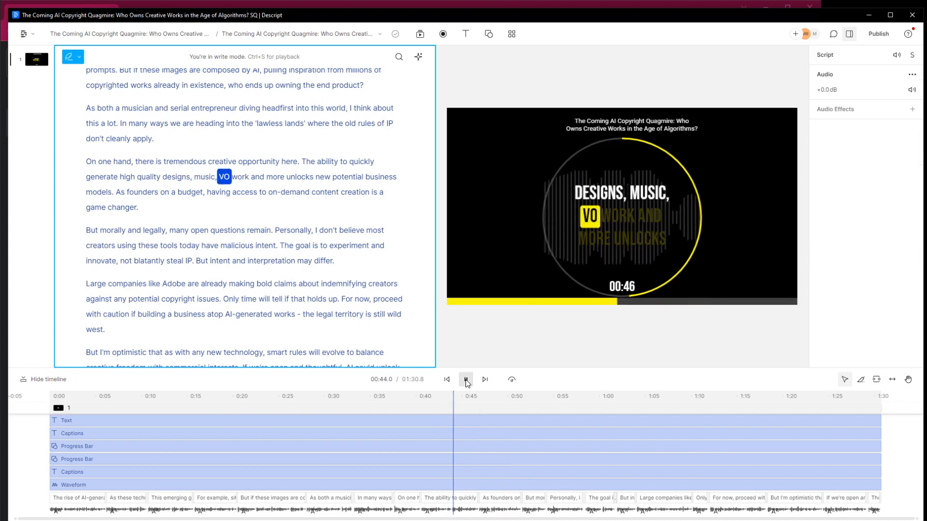
pyautogui.click(466, 379)
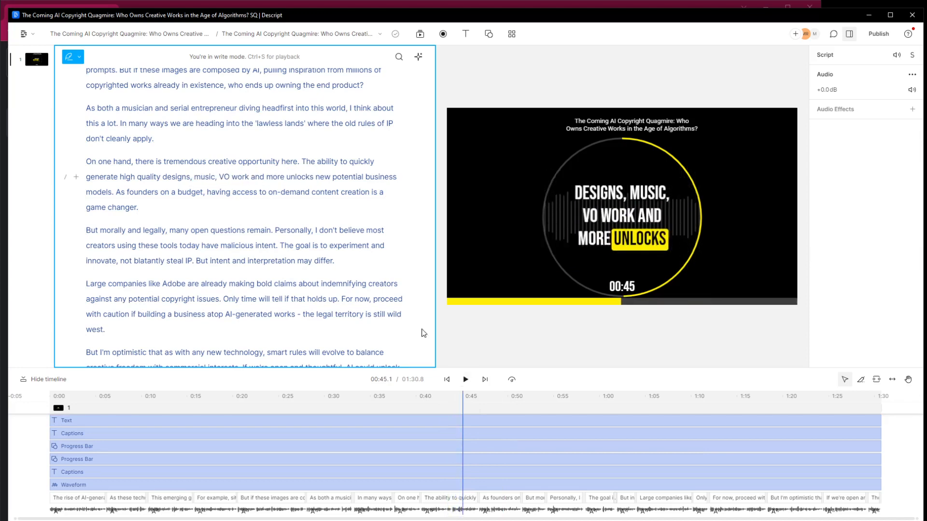
pyautogui.doubleClick(226, 177)
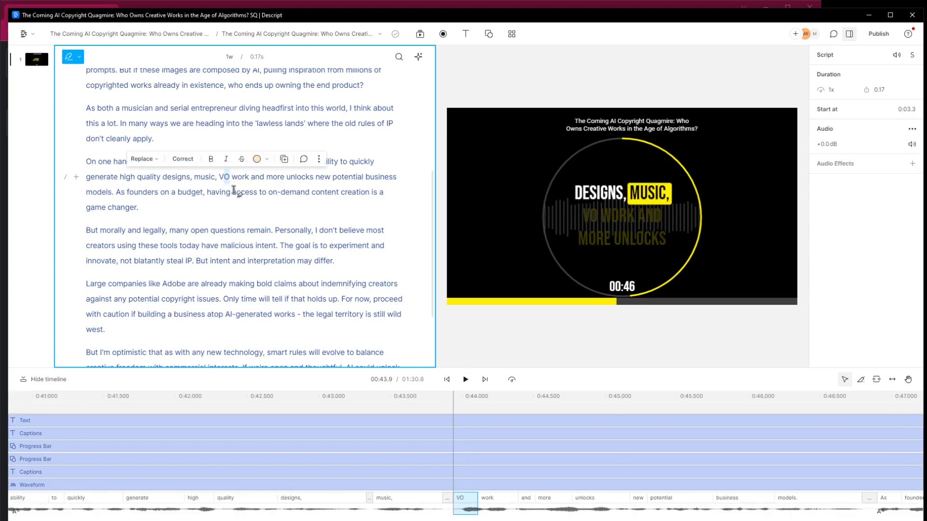
pyautogui.write('OI')
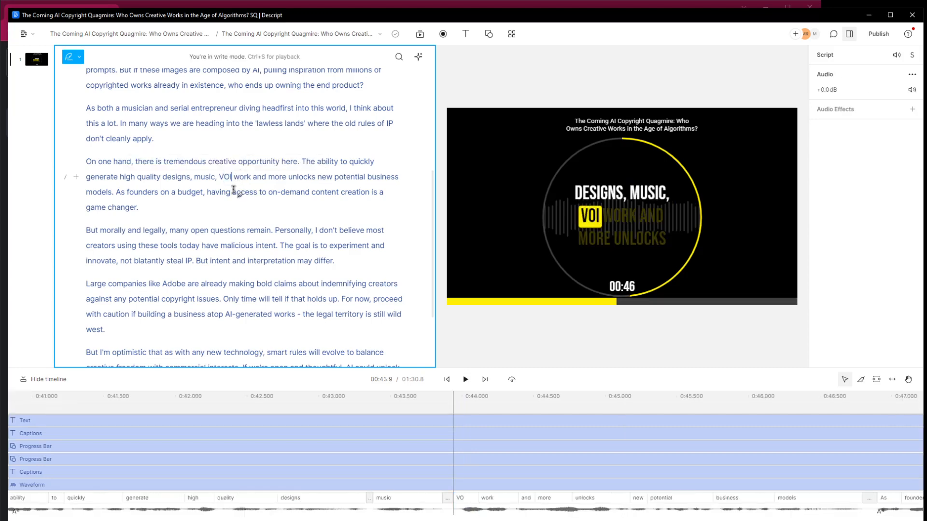
pyautogui.write('ce')
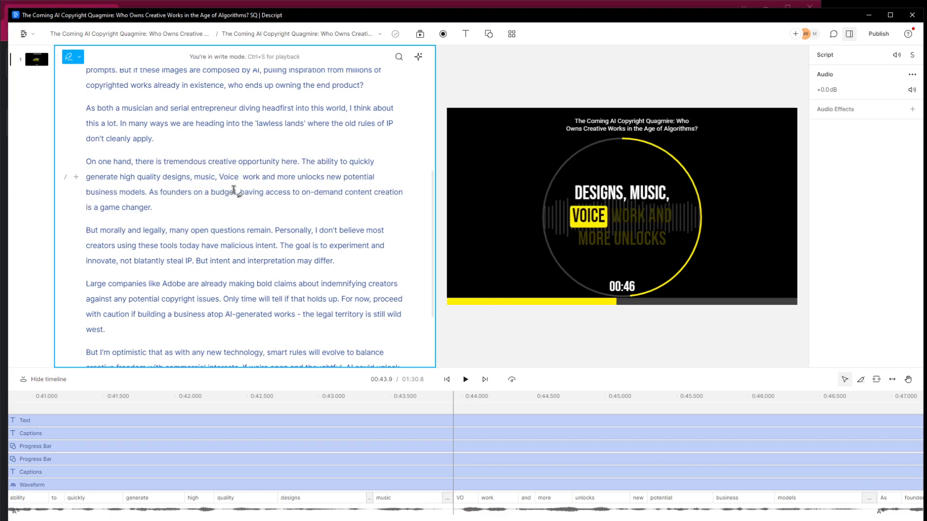
pyautogui.write(' Over')
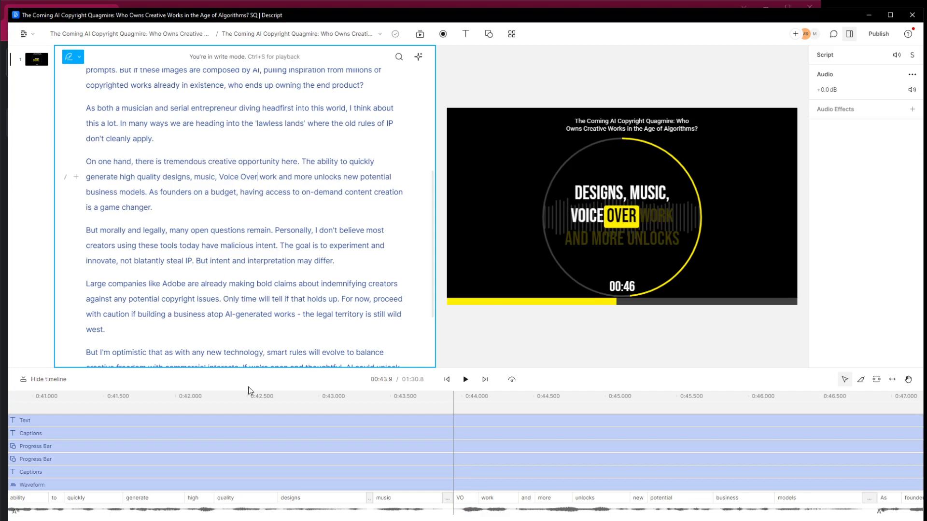
# Step: Play the regenerated narration from just after "designs" to check how "Voice Over" is spoken
pyautogui.click(386, 399)
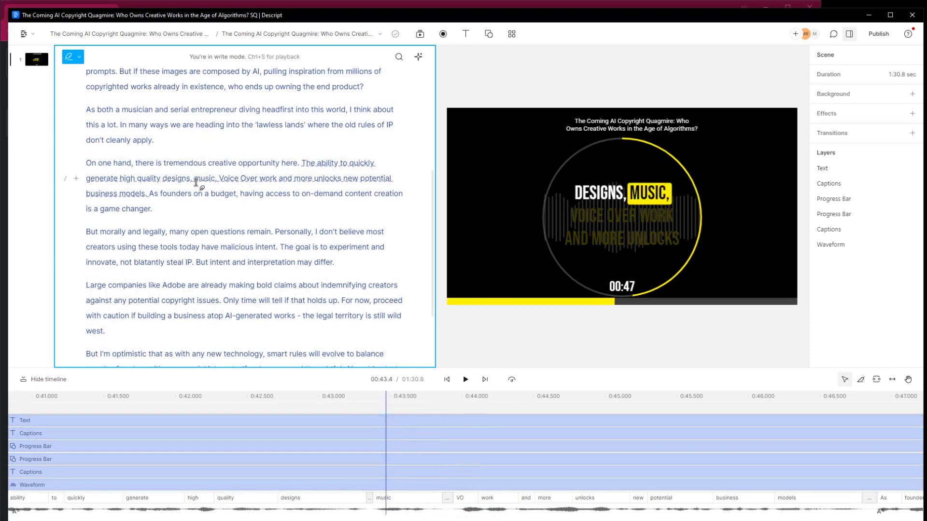
pyautogui.scroll(5, 197, 182)
pyautogui.scroll(-5, 164, 244)
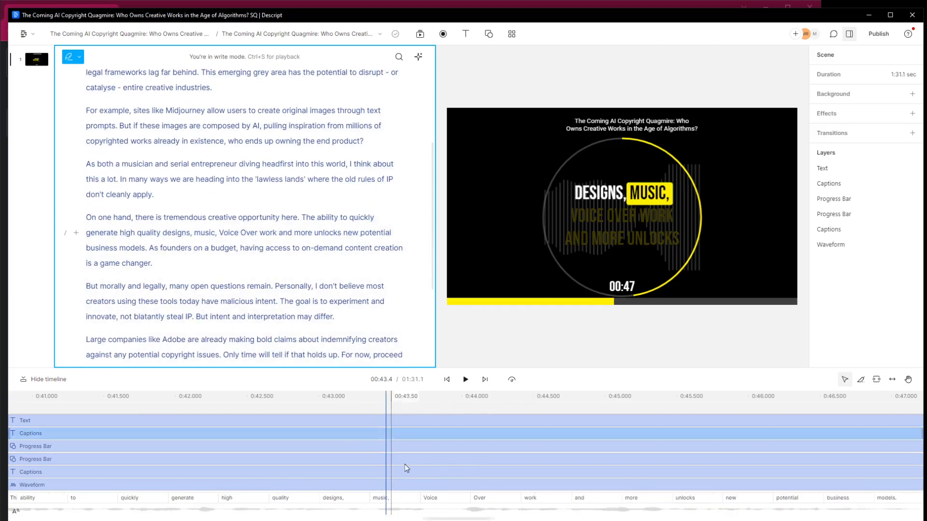
pyautogui.click(355, 406)
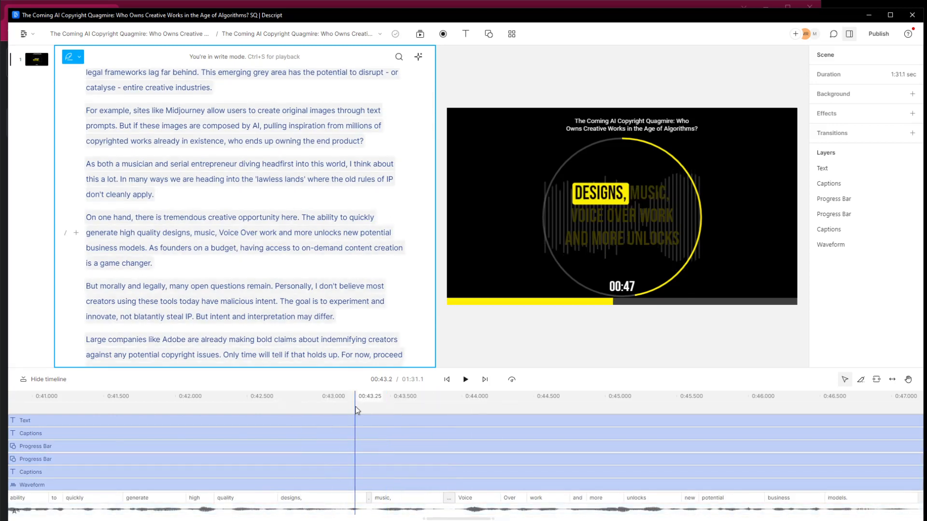
pyautogui.click(467, 382)
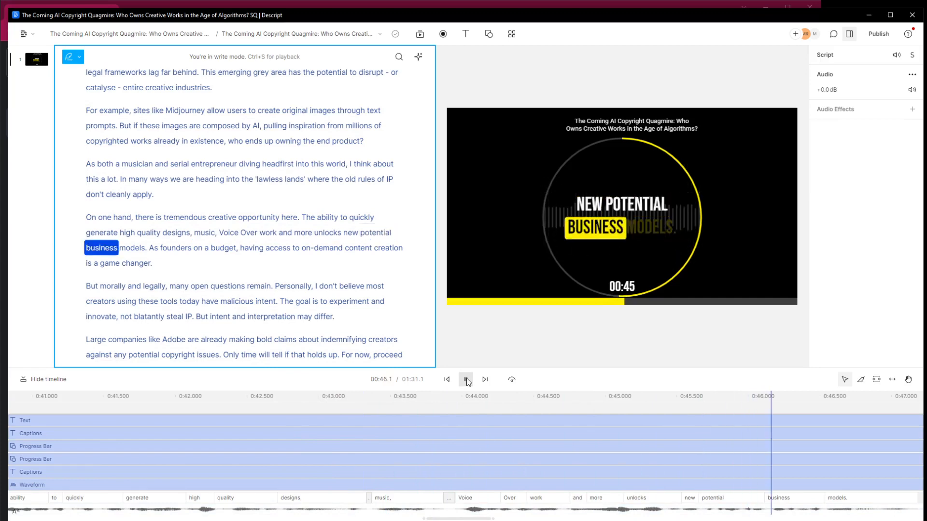
pyautogui.click(467, 380)
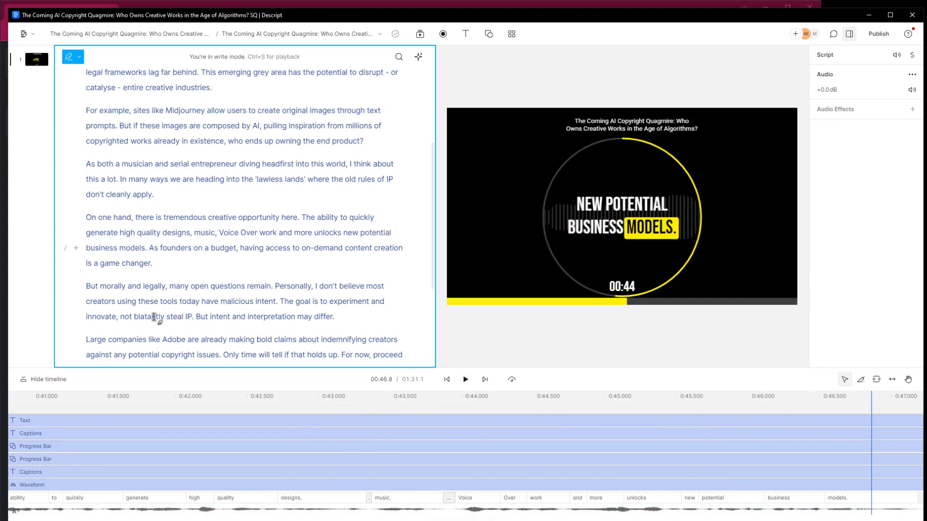
# Step: Play the narration from "blatantly" to check its pronunciation, and look through the script from its end back to the title
pyautogui.click(134, 317)
pyautogui.click(465, 380)
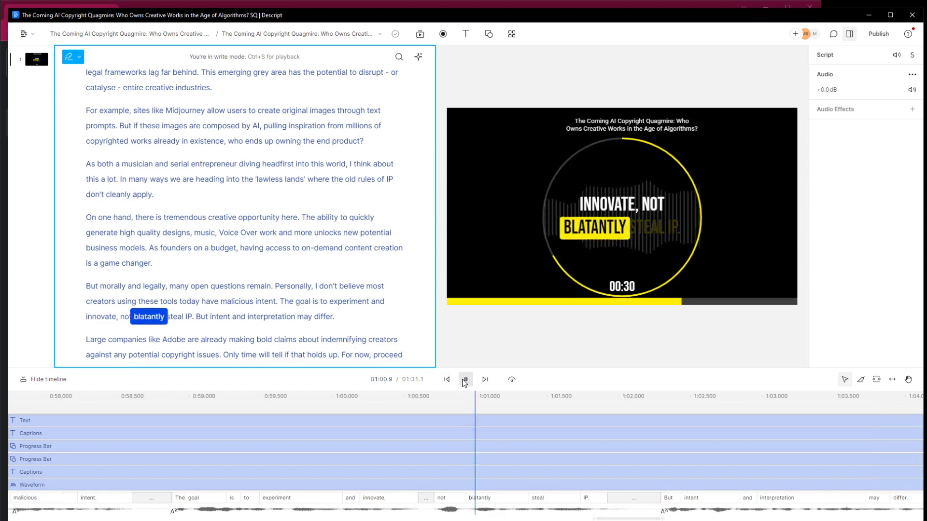
pyautogui.click(465, 380)
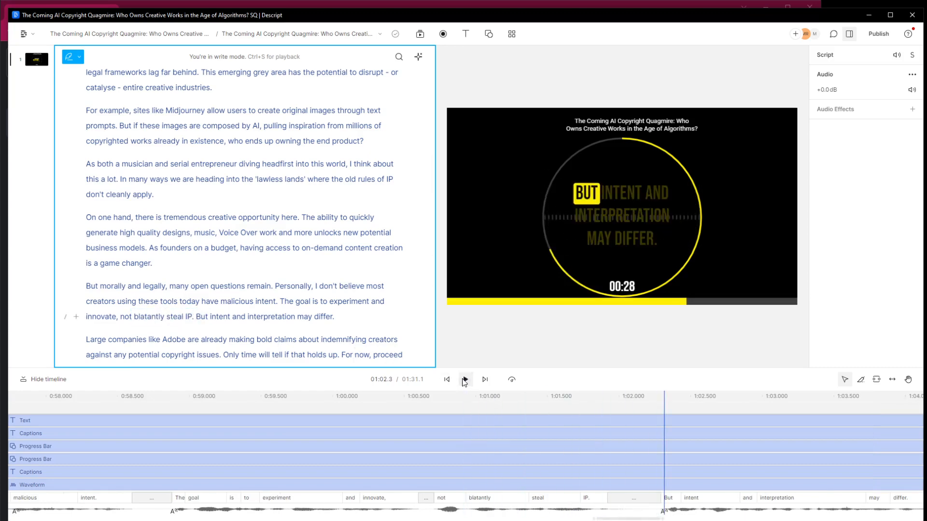
pyautogui.scroll(-4, 310, 315)
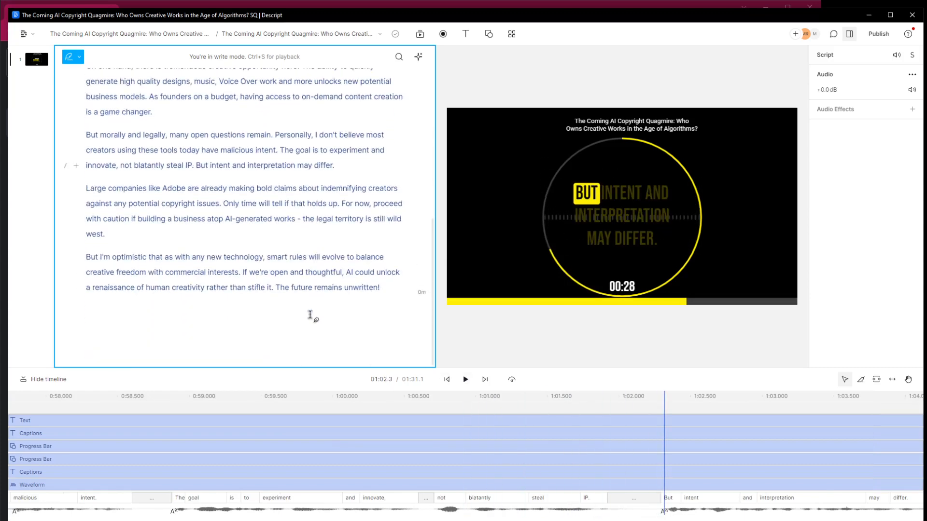
pyautogui.scroll(7, 314, 314)
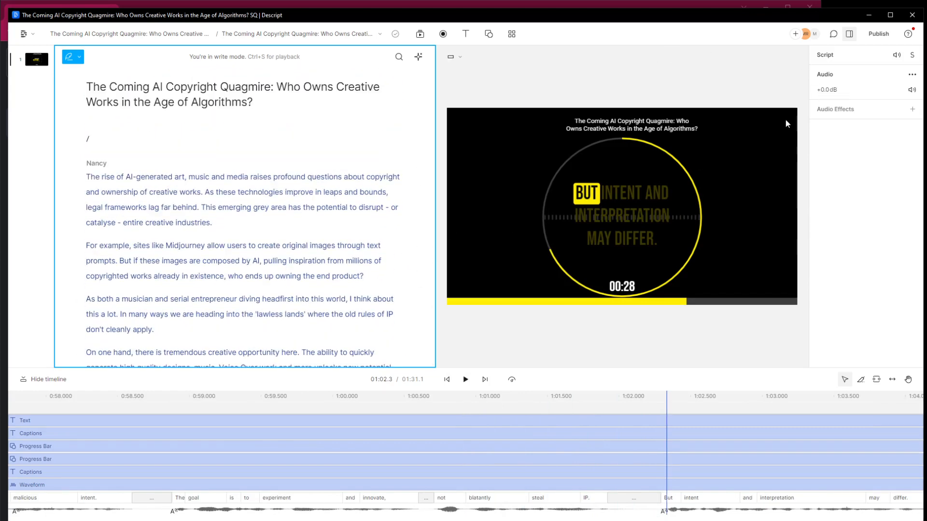
# Step: Set up a local video export of the current composition at 1080p resolution and Medium quality
pyautogui.click(879, 35)
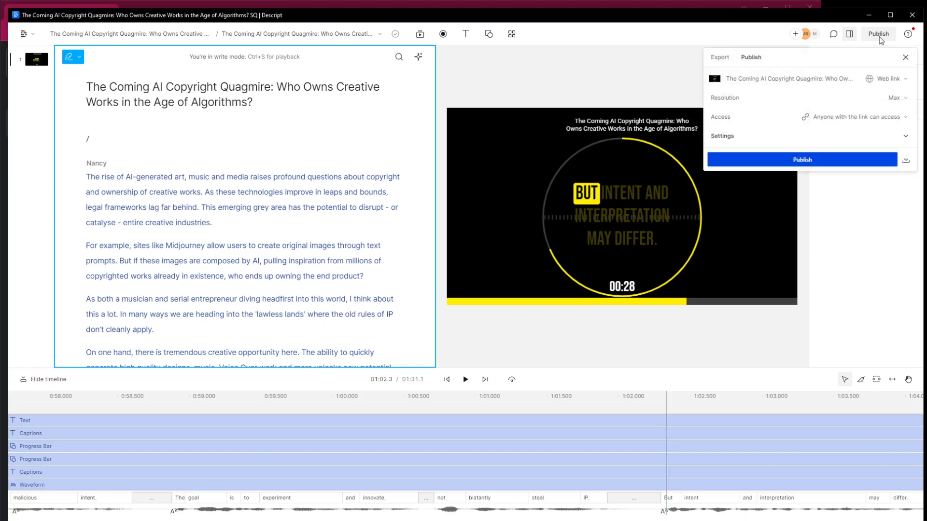
pyautogui.click(721, 60)
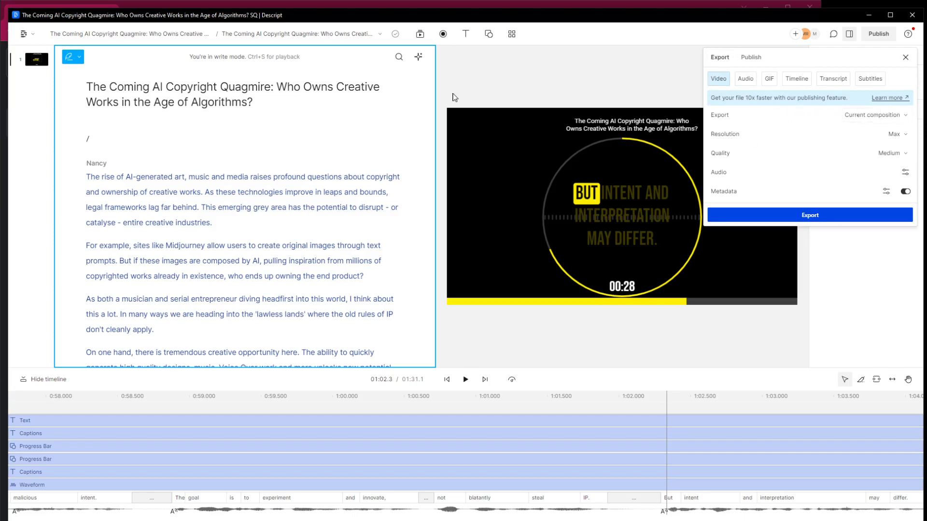
pyautogui.click(905, 137)
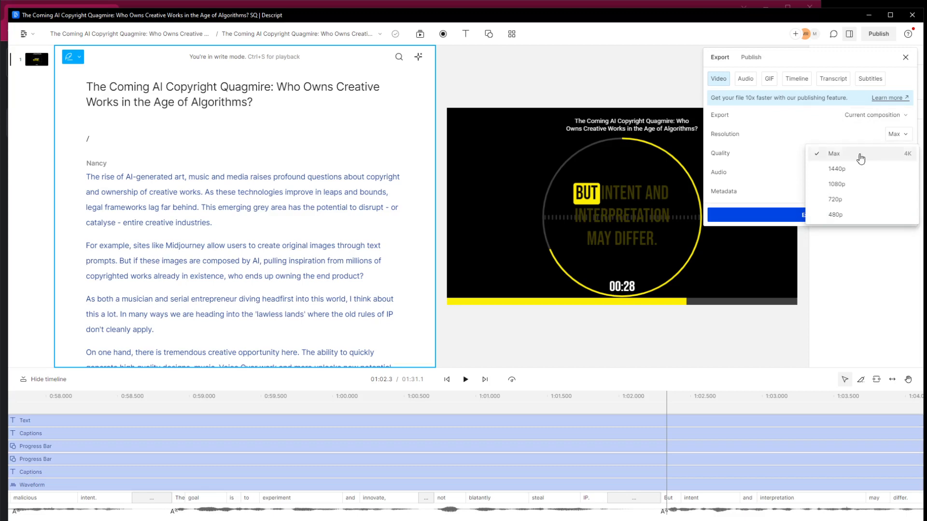
pyautogui.click(854, 186)
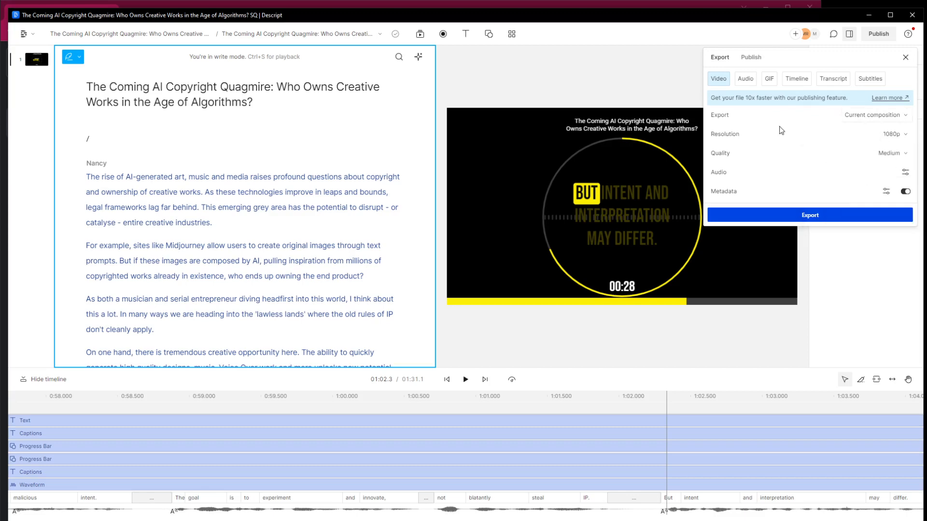
pyautogui.click(892, 154)
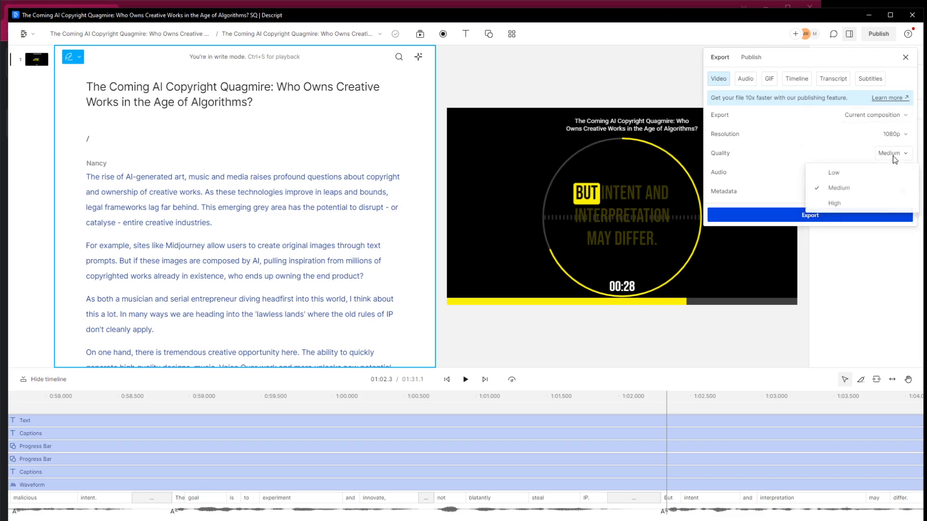
pyautogui.click(844, 188)
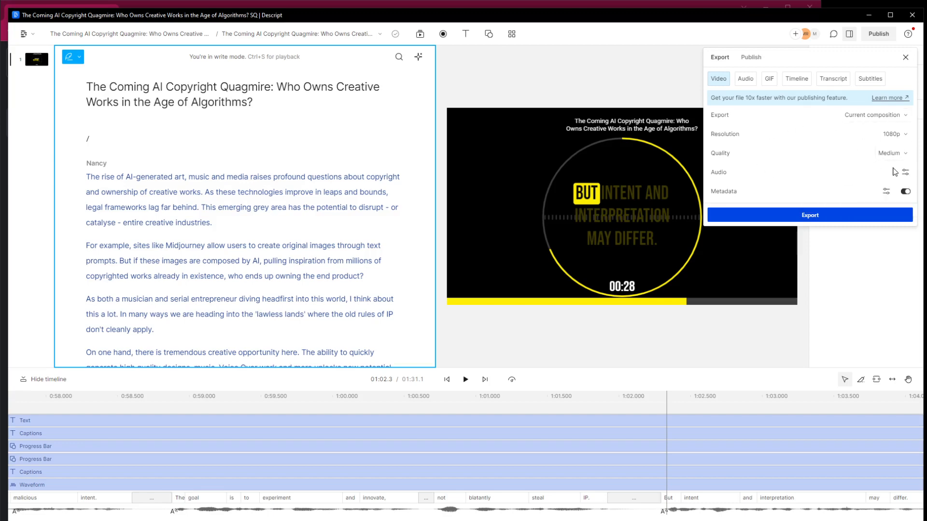
# Step: Review the export's audio and metadata settings, and export the video as an MP4 into the Descript Test folder on the desktop
pyautogui.click(904, 172)
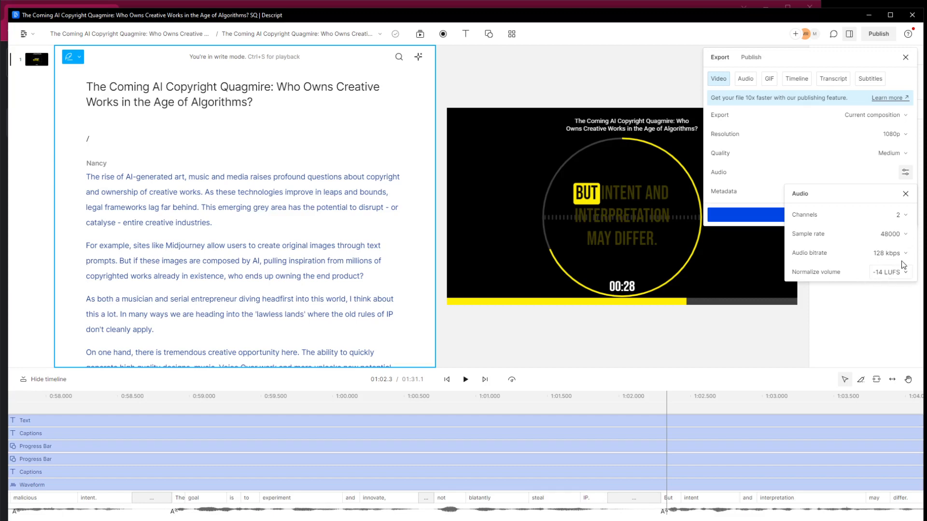
pyautogui.click(905, 194)
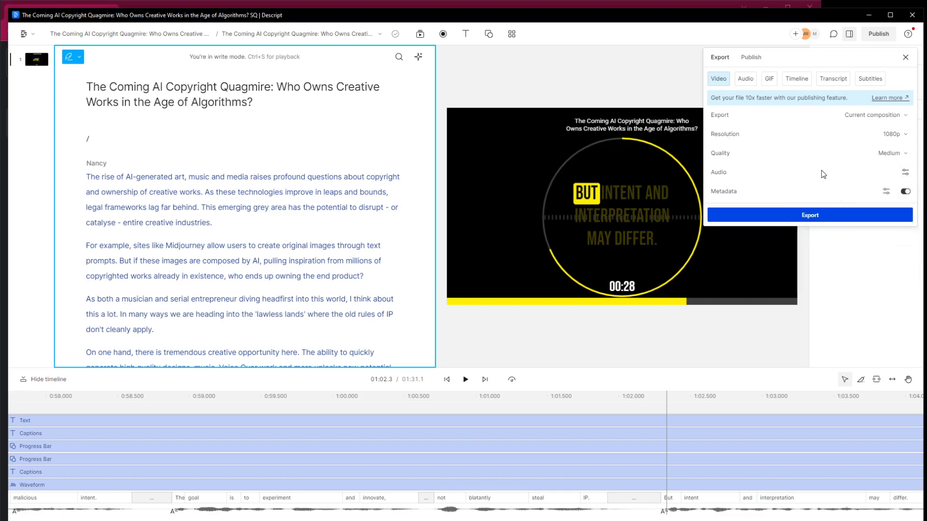
pyautogui.click(886, 191)
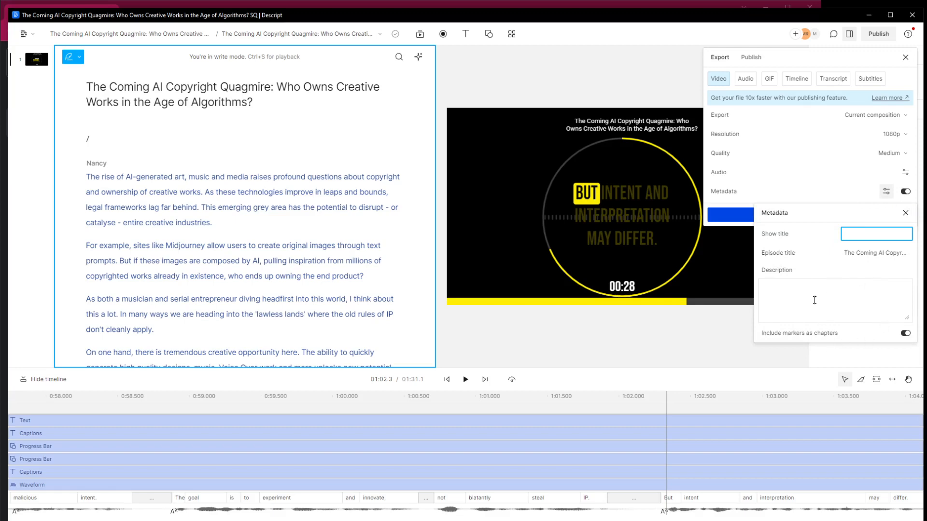
pyautogui.click(905, 213)
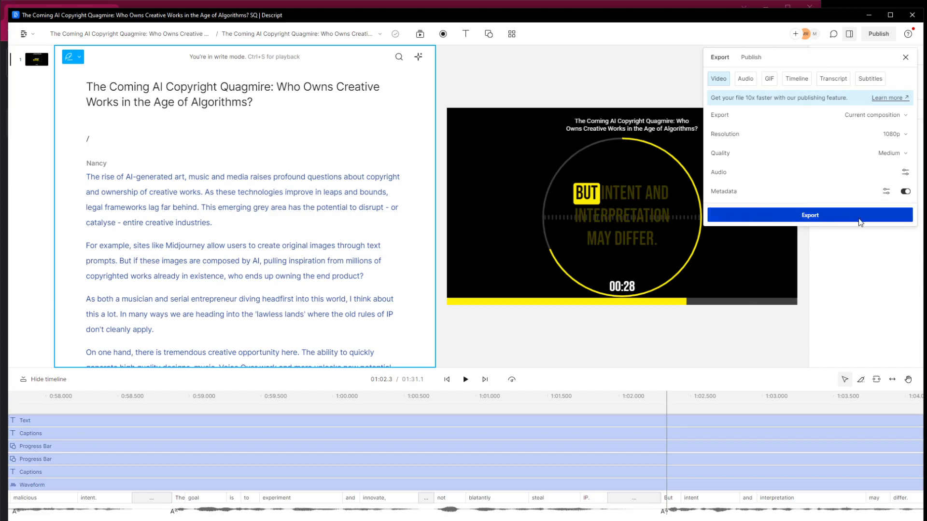
pyautogui.click(814, 214)
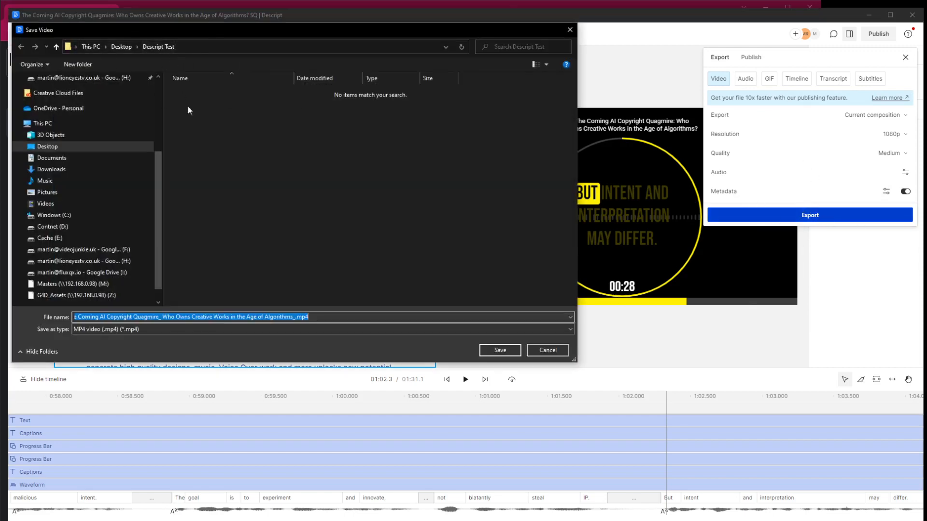
pyautogui.click(502, 351)
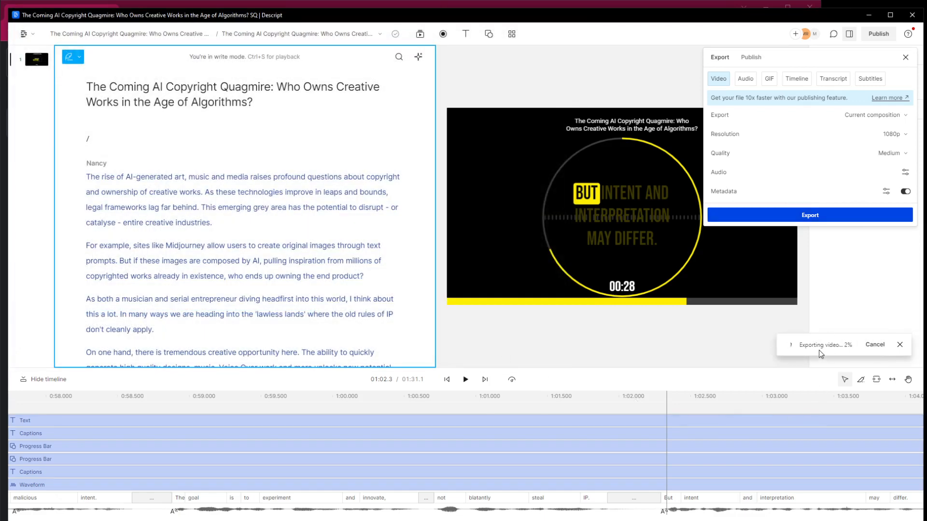